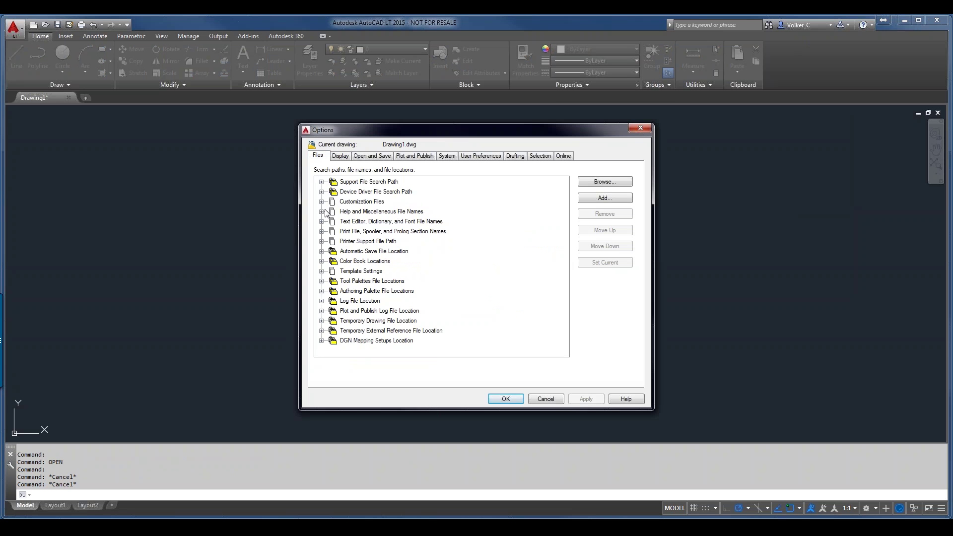
Step: Review the main customization file, custom icon and support file search path locations in the Options dialog, then accept it
mouse_move(322, 186)
double_click(337, 201)
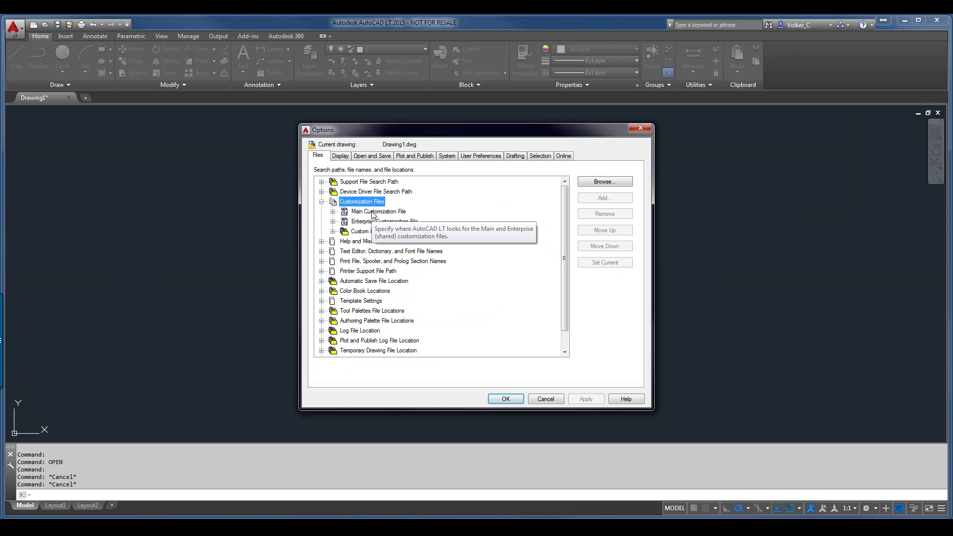
click(333, 212)
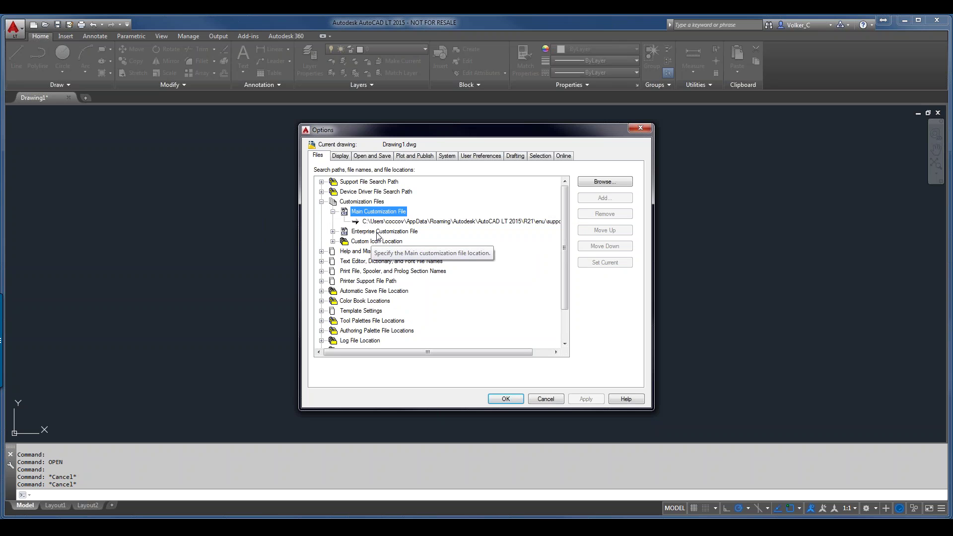
click(333, 242)
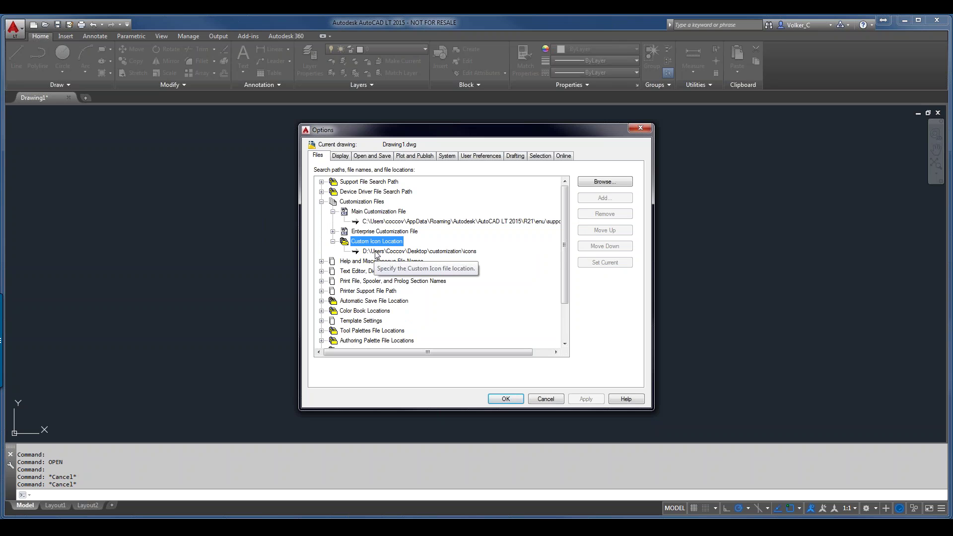
click(321, 182)
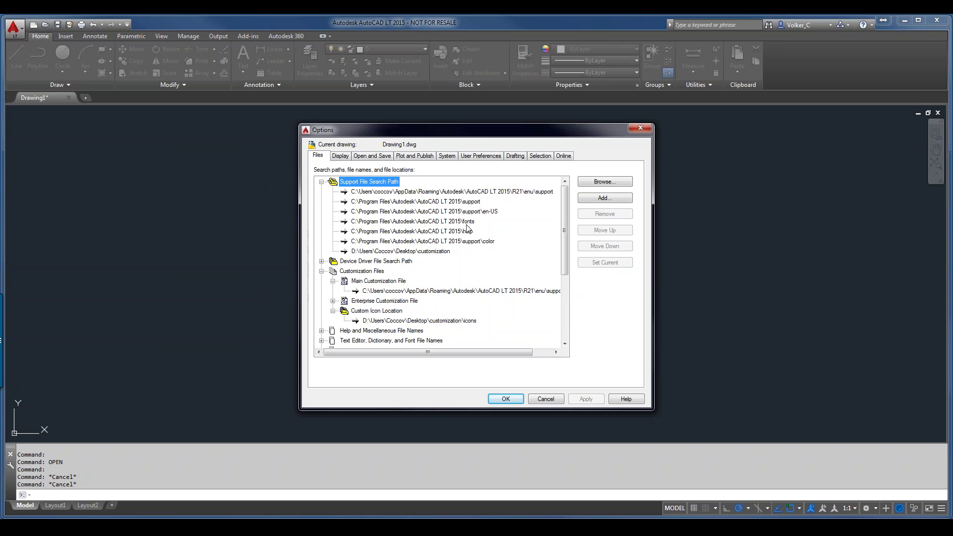
click(455, 192)
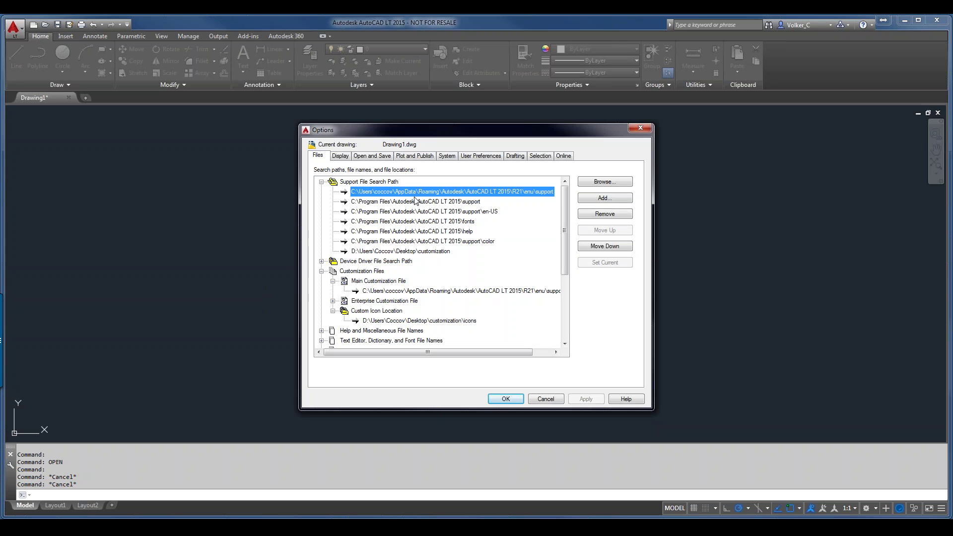
click(506, 398)
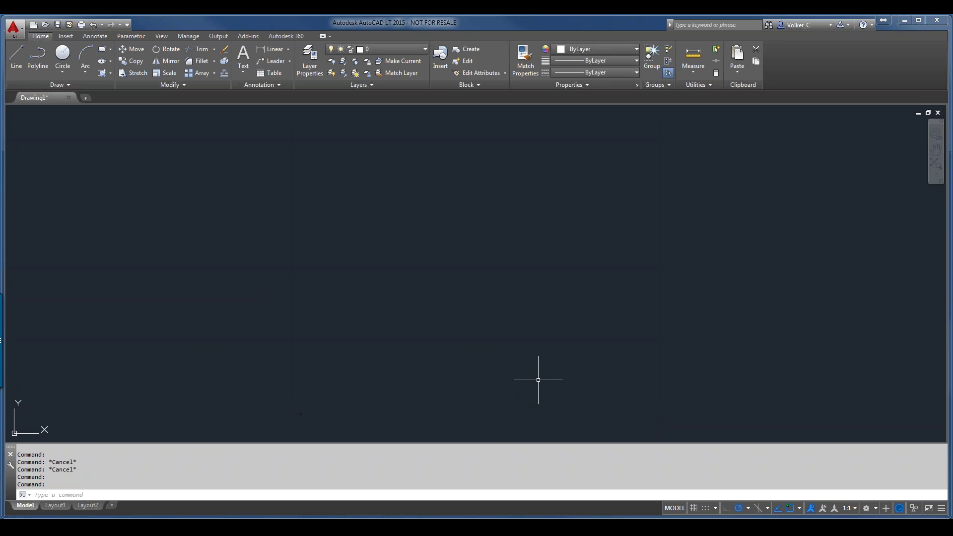
Step: Open the Customize User Interface editor and display the properties of the 16 Color Hidden Line command
click(197, 36)
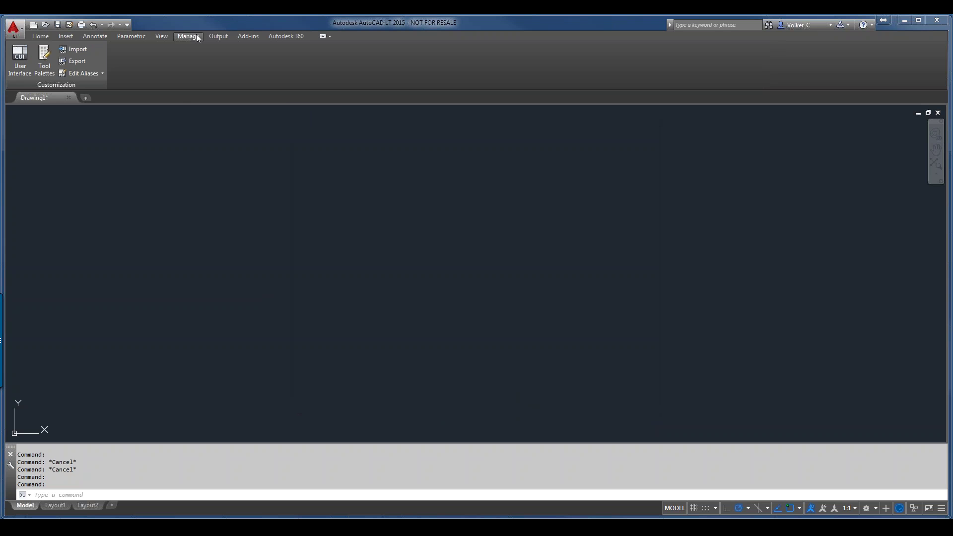
click(17, 59)
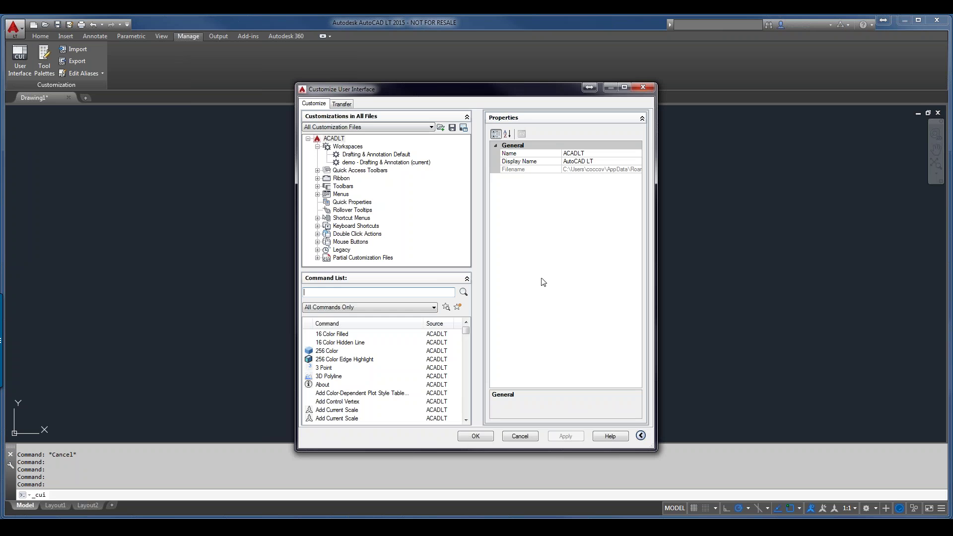
click(346, 343)
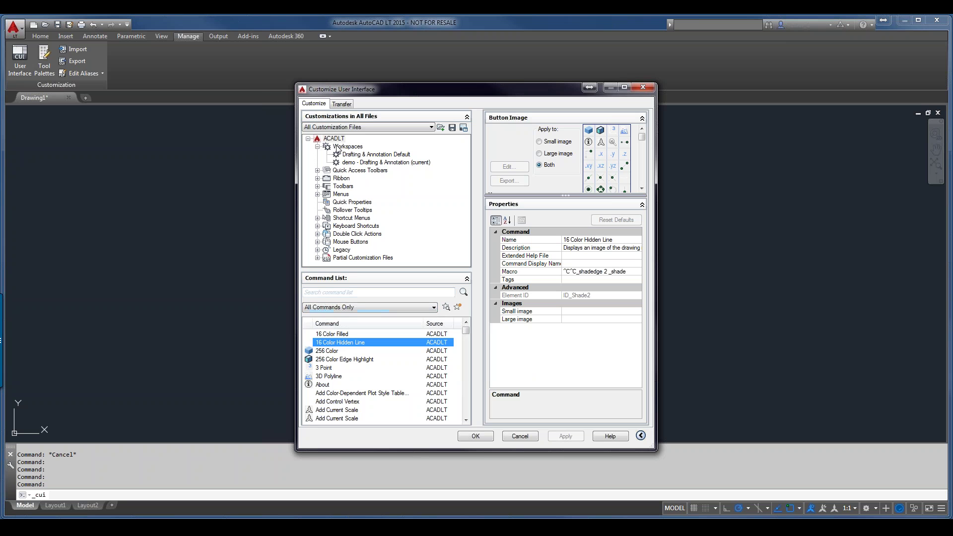
Step: Search the command list for "osna" and filter it by the Legacy category
click(406, 308)
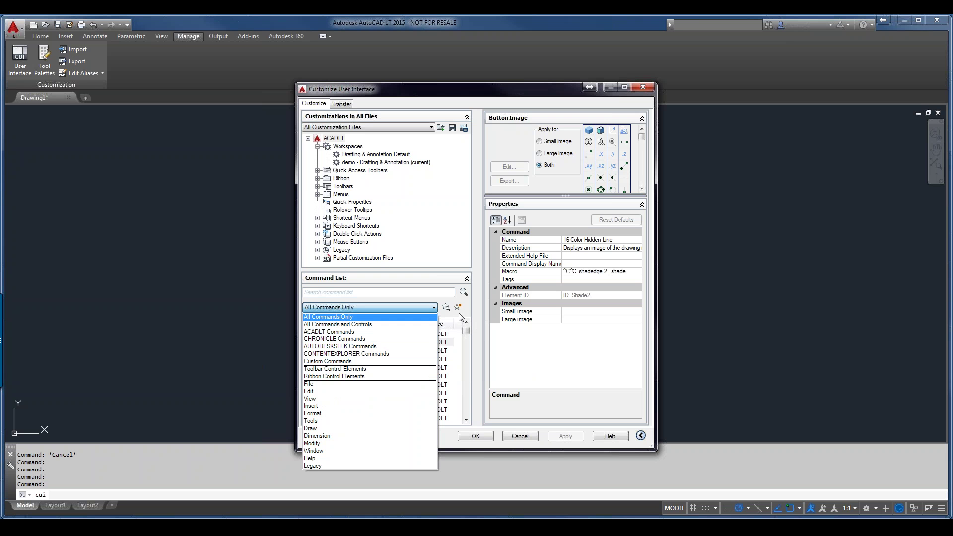
click(424, 317)
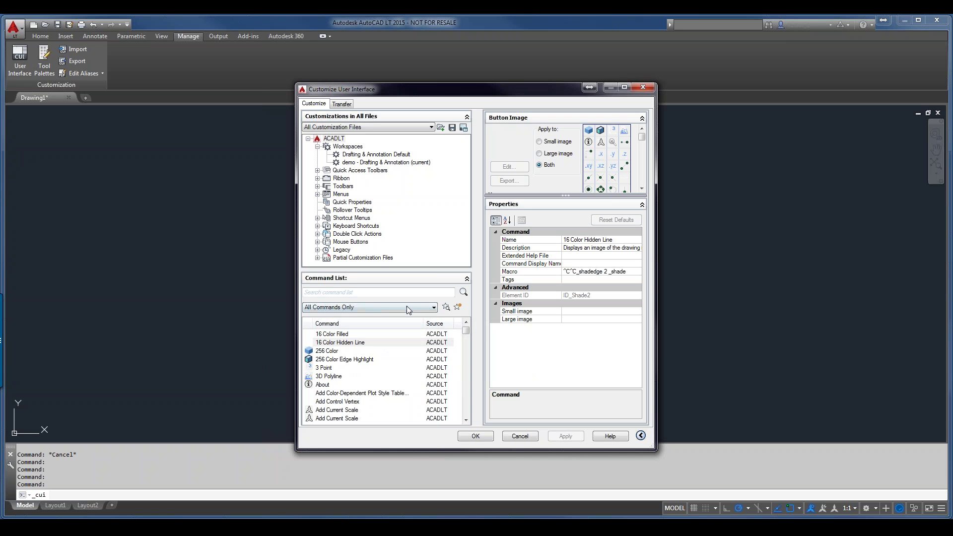
click(417, 293)
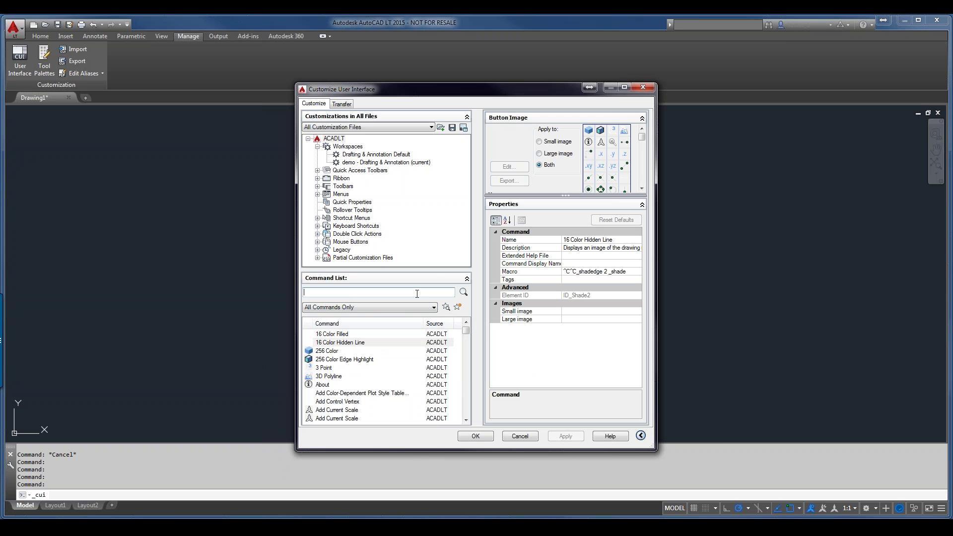
text(osna)
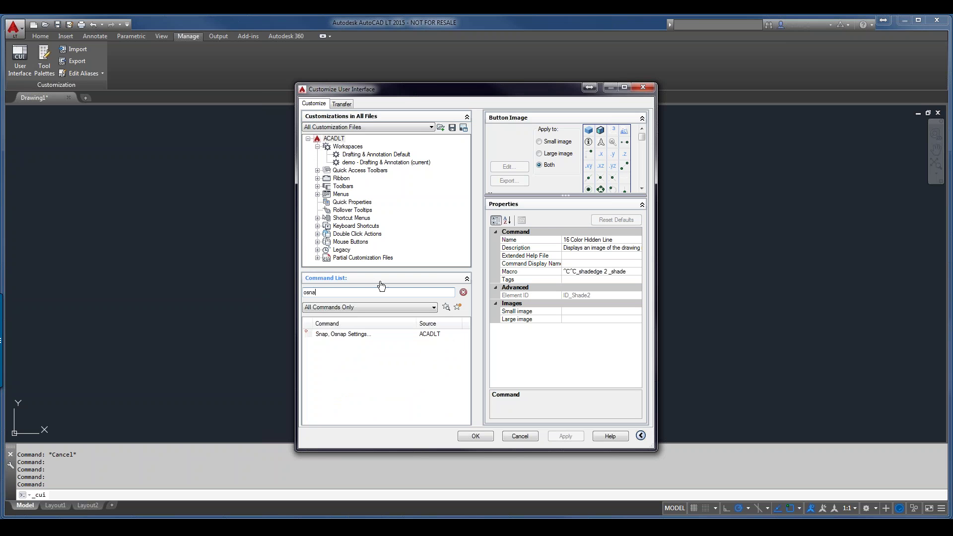
click(414, 308)
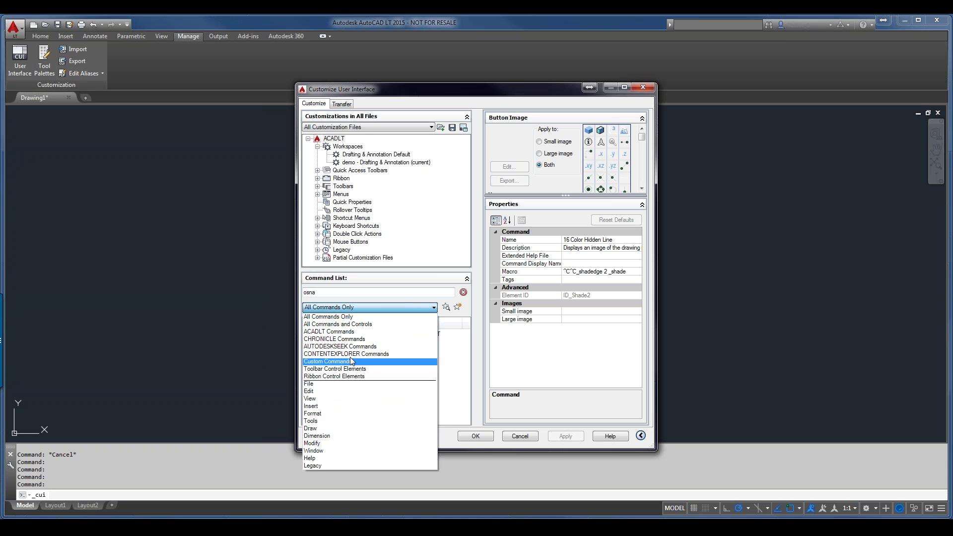
click(321, 466)
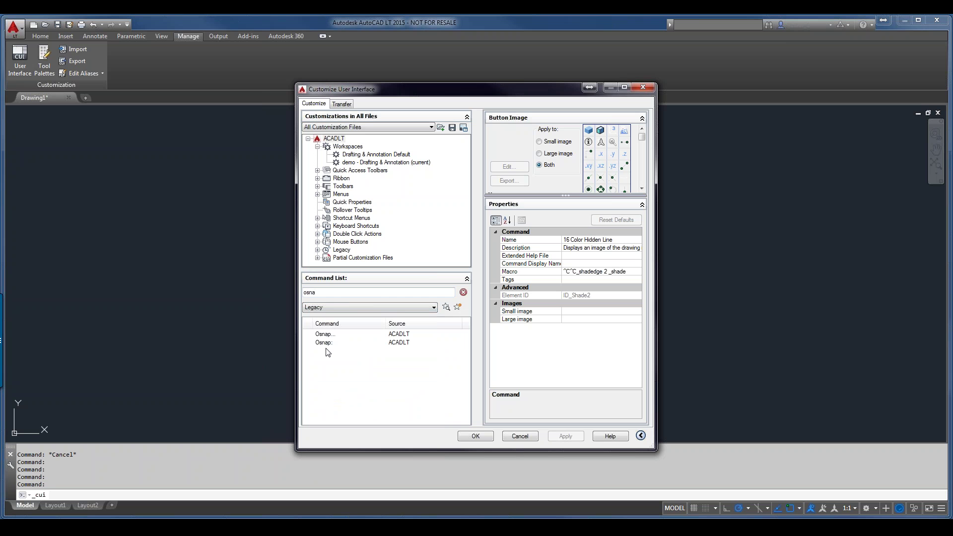
click(434, 309)
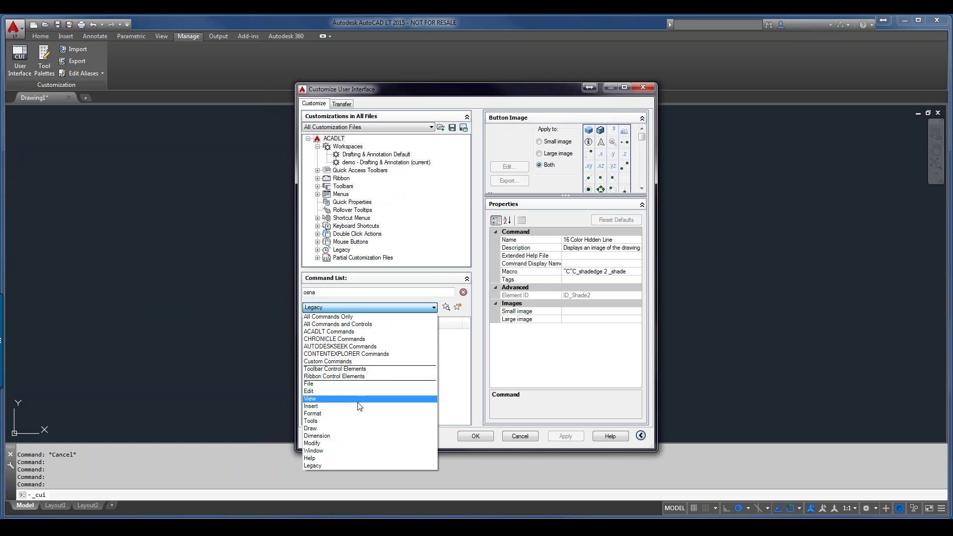
click(458, 311)
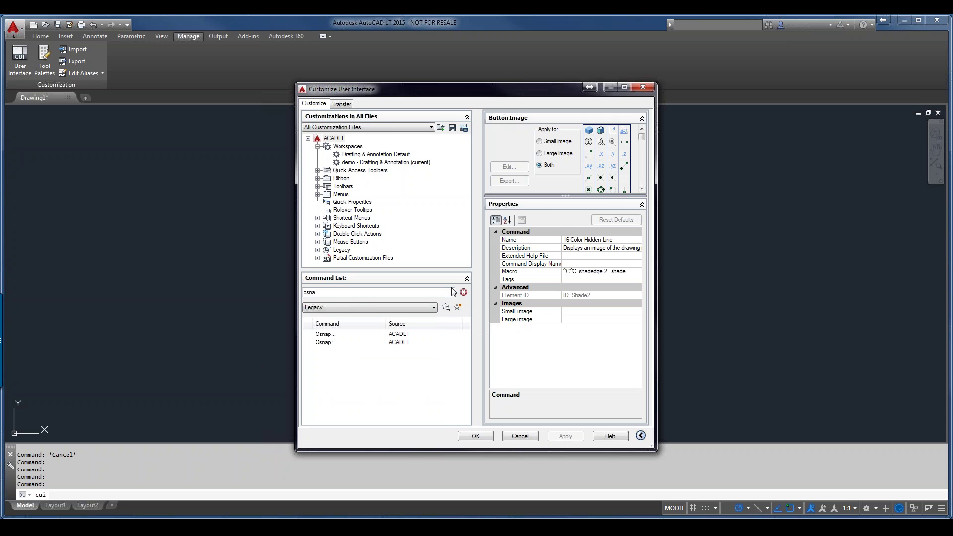
Step: Clear the command search and set the category filter back to All Commands Only
click(315, 292)
click(463, 292)
click(402, 307)
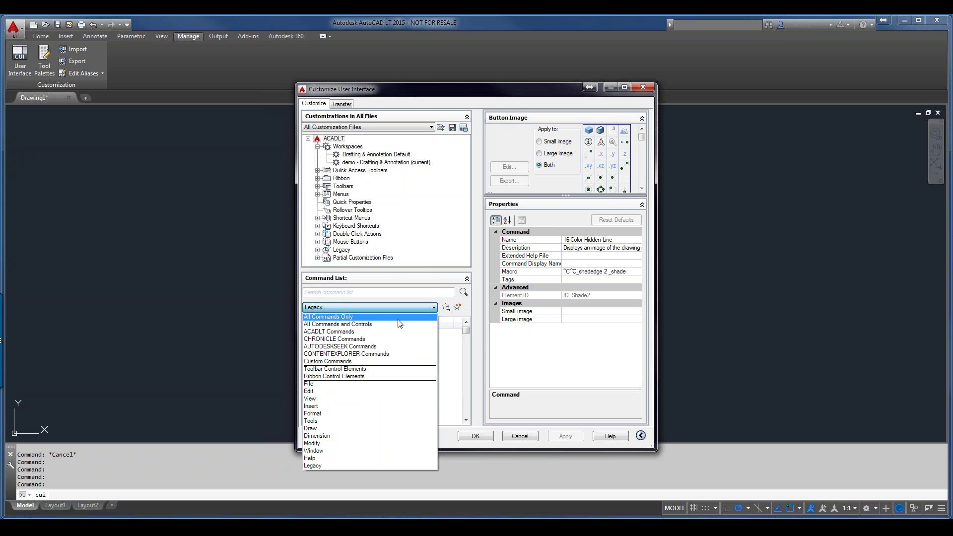
click(401, 319)
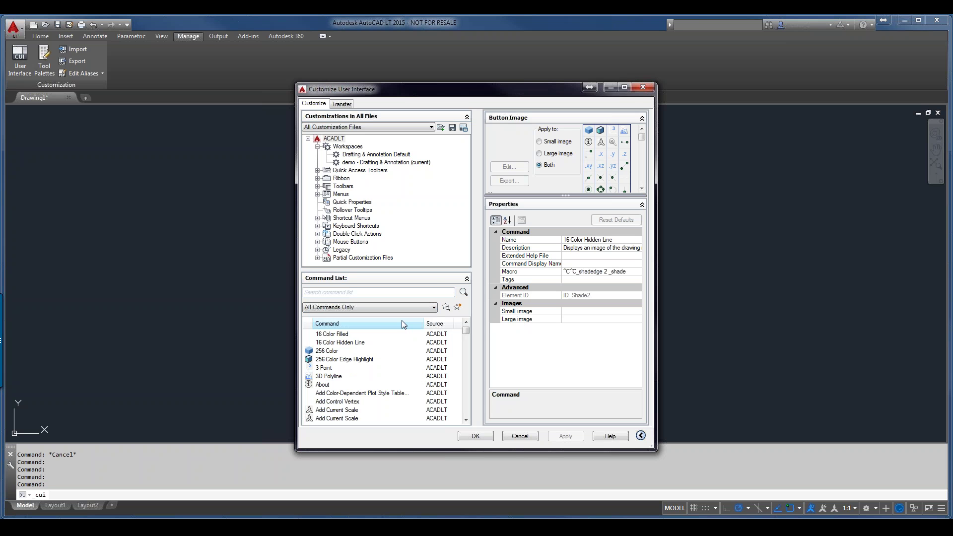
Step: Create a new customization file for transfer and save it as "tools" in the desktop's customization folder
click(347, 105)
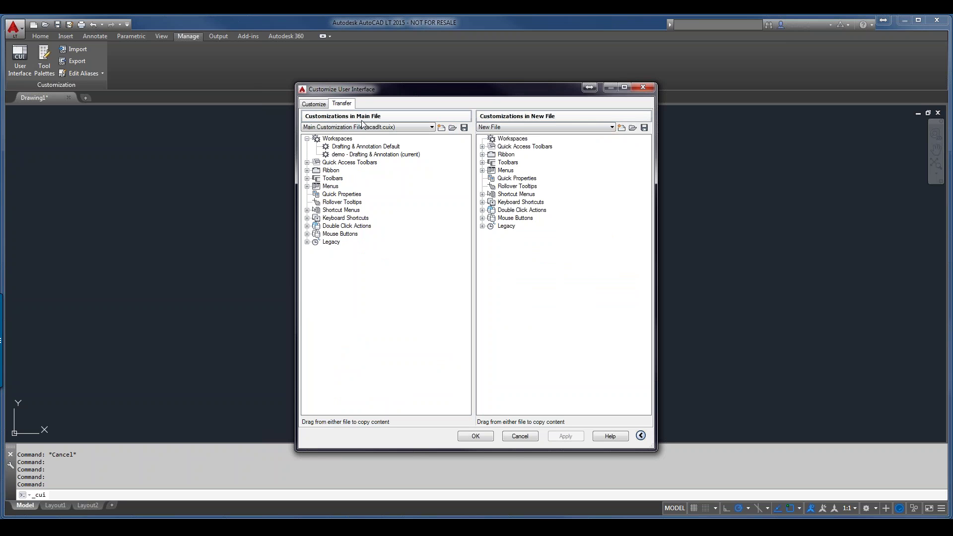
click(441, 129)
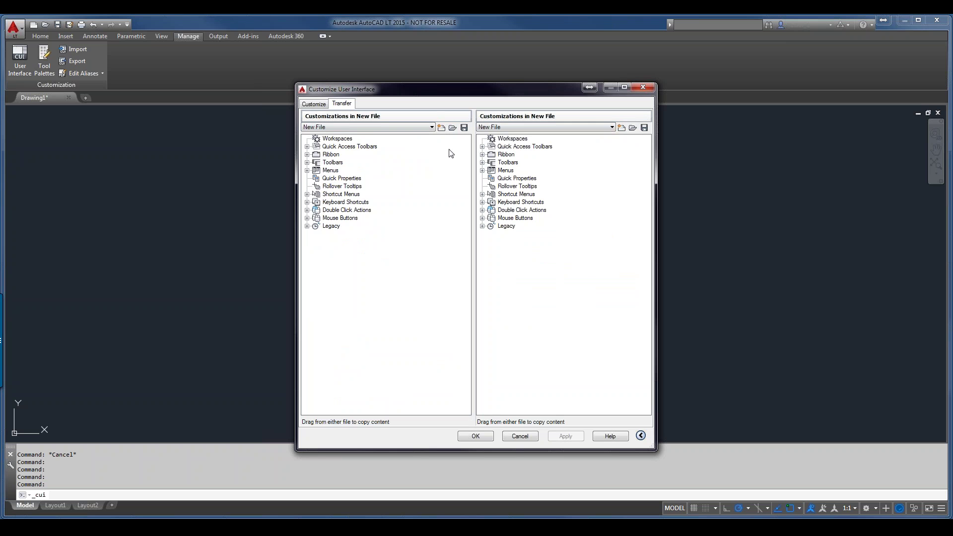
click(465, 128)
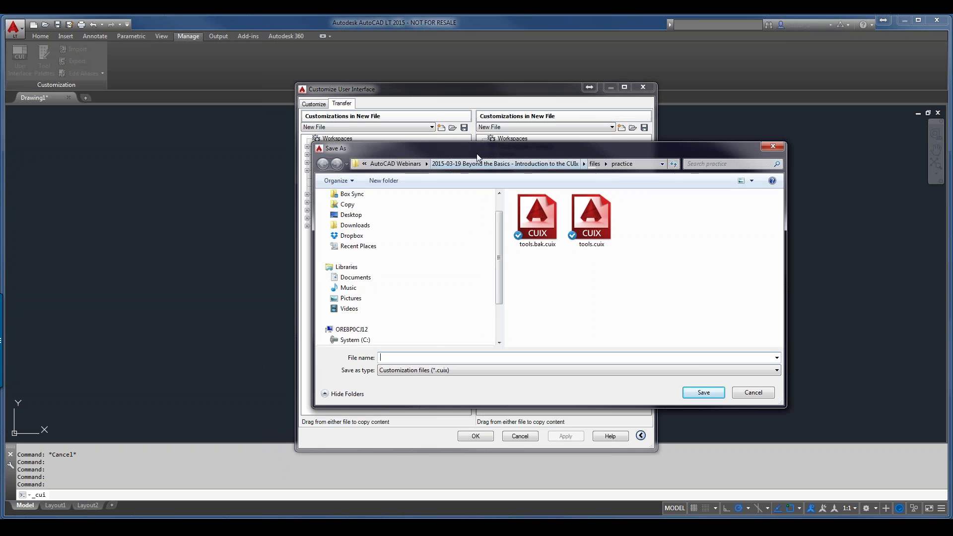
click(348, 218)
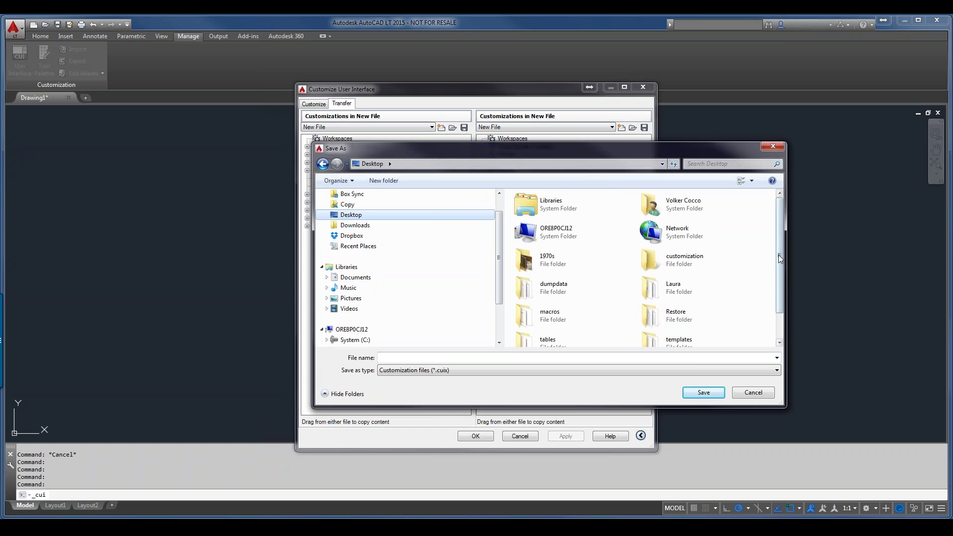
double_click(685, 260)
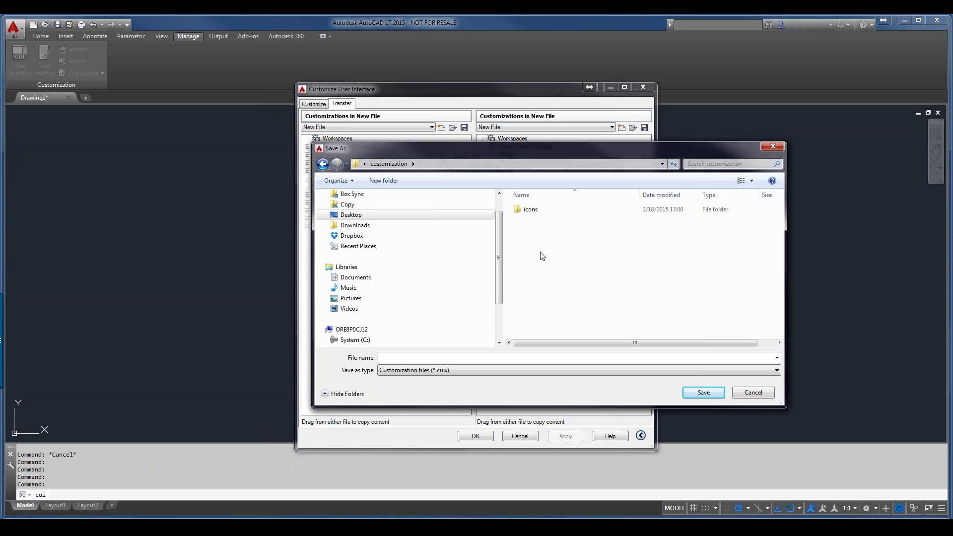
click(481, 358)
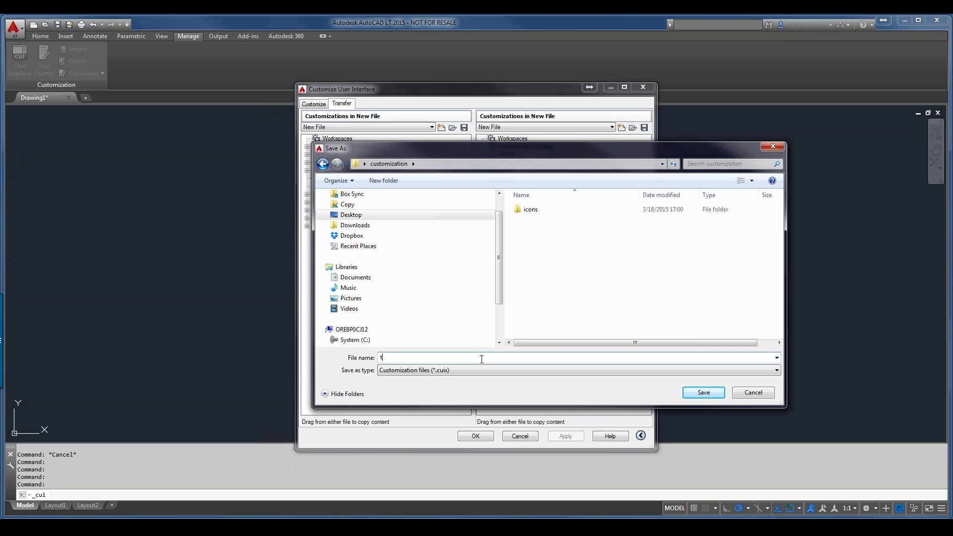
text(tools)
click(691, 394)
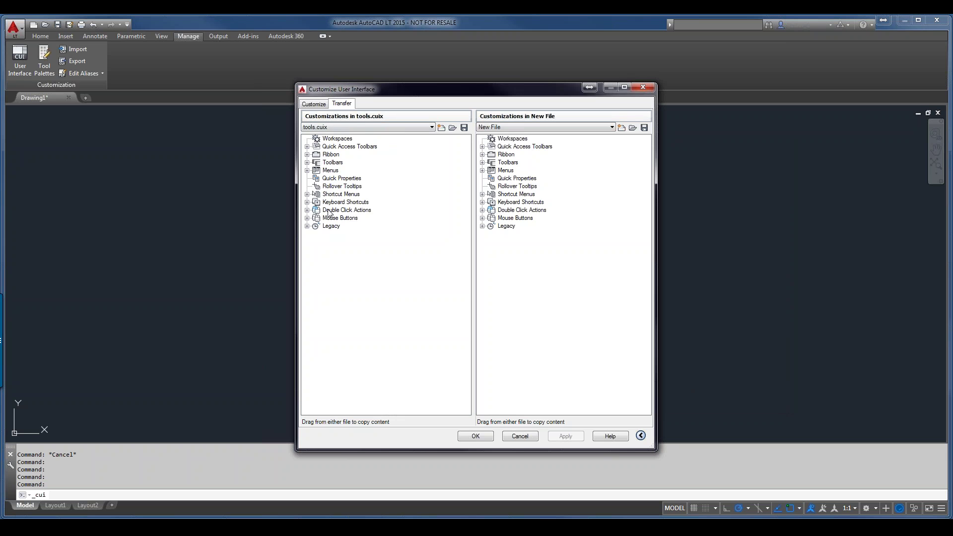
Step: Load tools.cuix from the customization folder as a partial customization file
click(314, 104)
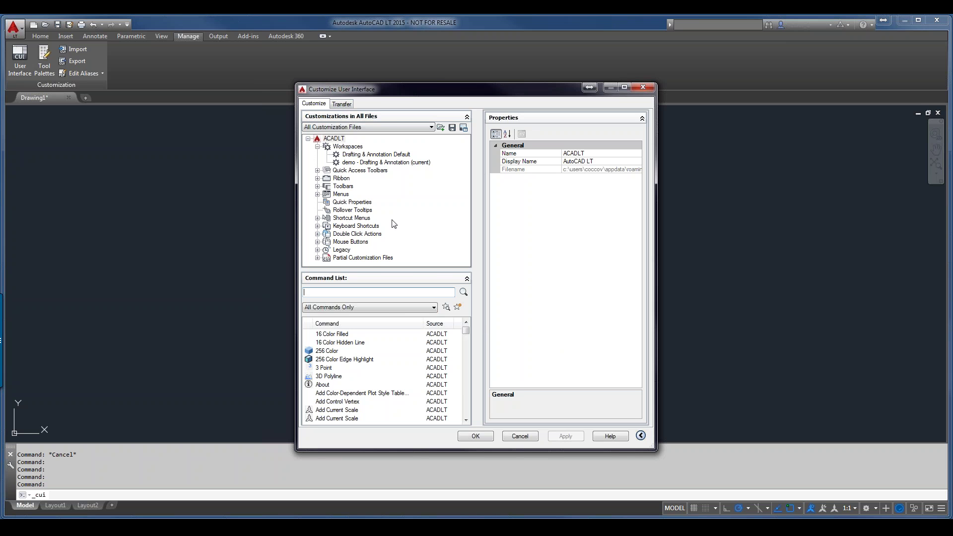
click(317, 257)
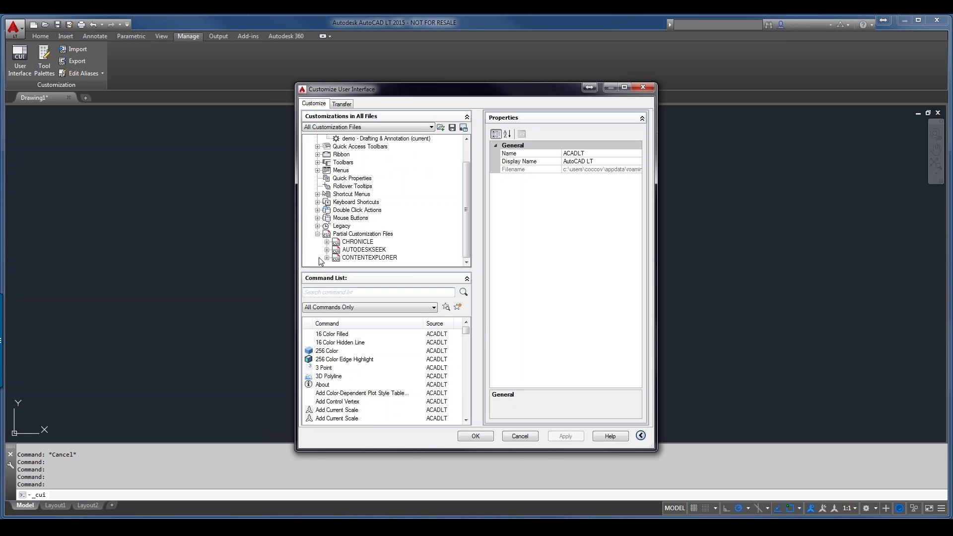
right_click(355, 236)
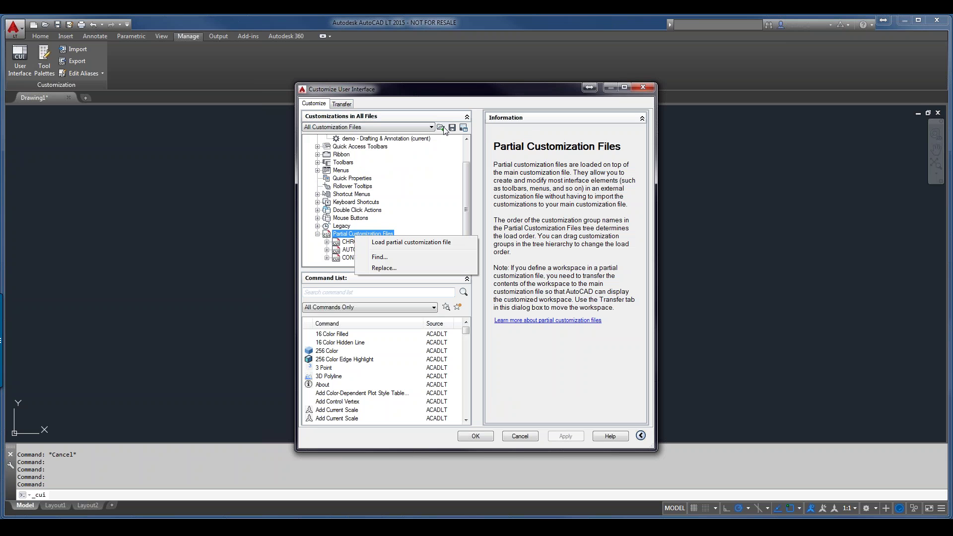
click(394, 242)
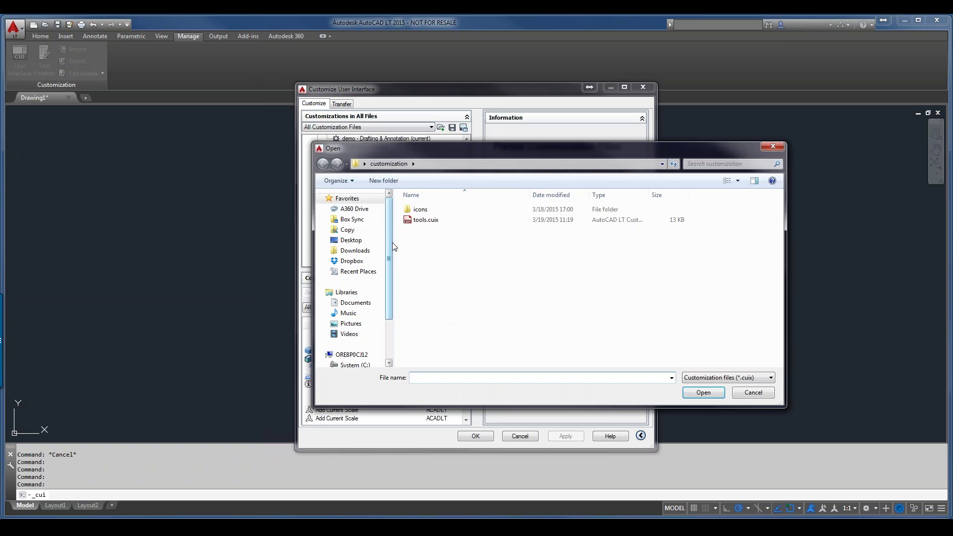
double_click(435, 224)
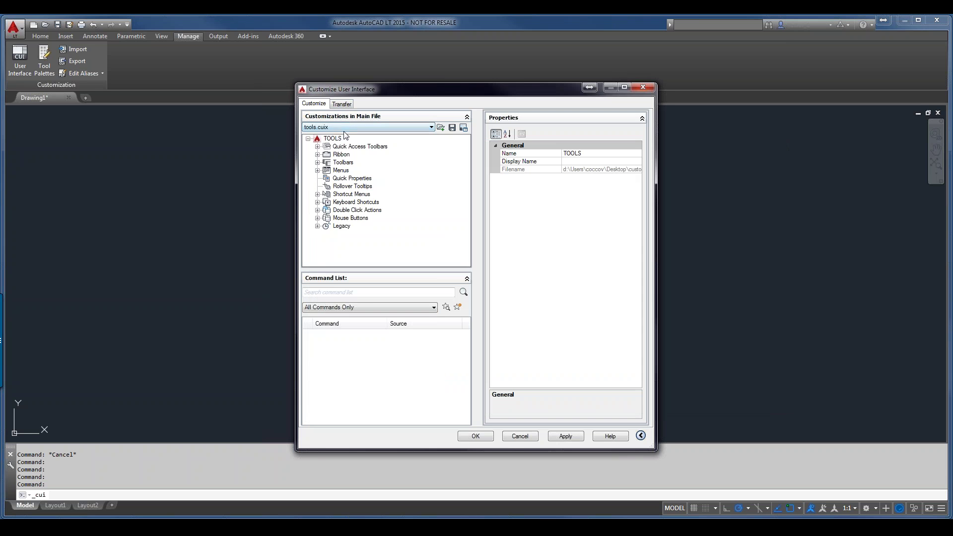
Step: Examine the Ribbon tabs and panels, Toolbars and Menus nodes of tools.cuix for existing content
click(318, 155)
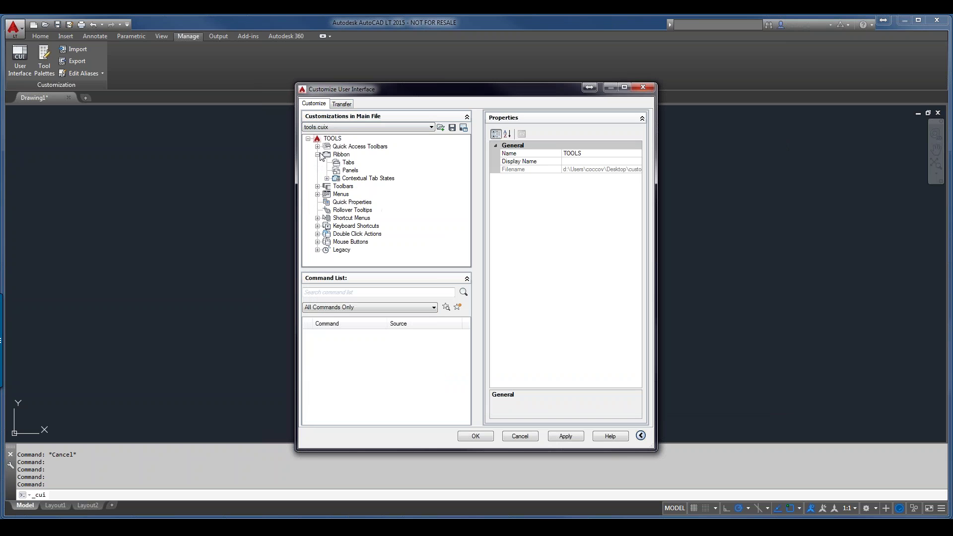
click(345, 155)
click(348, 162)
click(350, 170)
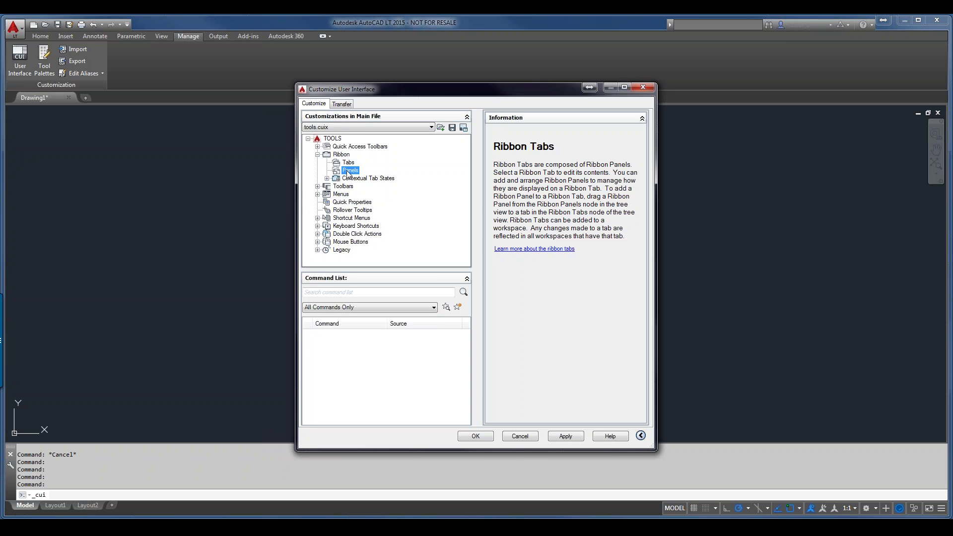
click(326, 187)
click(317, 186)
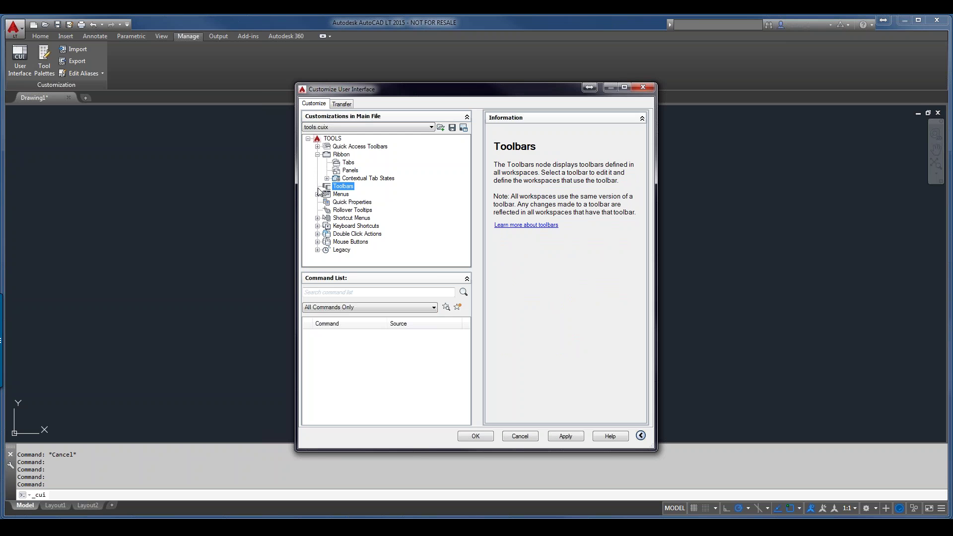
click(347, 194)
click(345, 187)
click(318, 155)
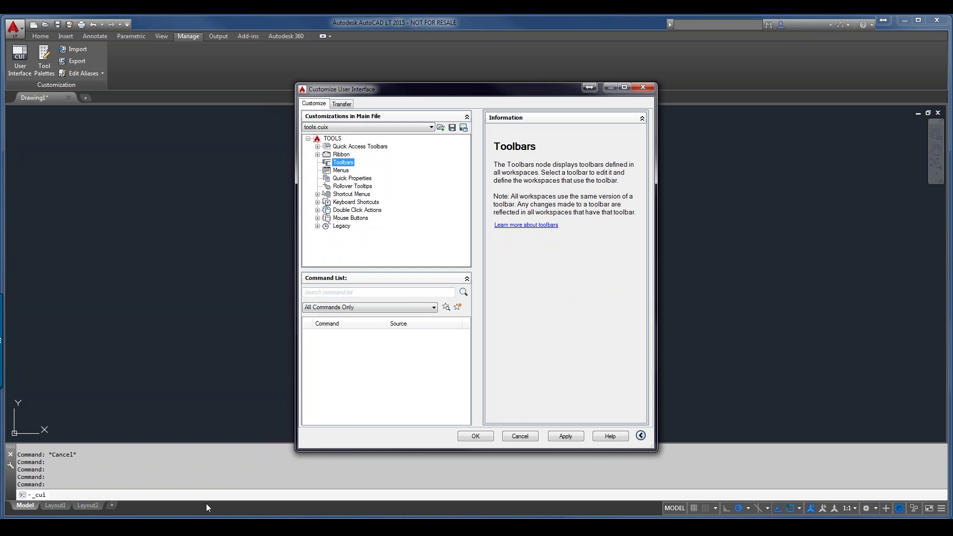
Step: Place the Customize User Interface dialog beside the commands.wbd notes in TextPad so both can be seen together
click(171, 519)
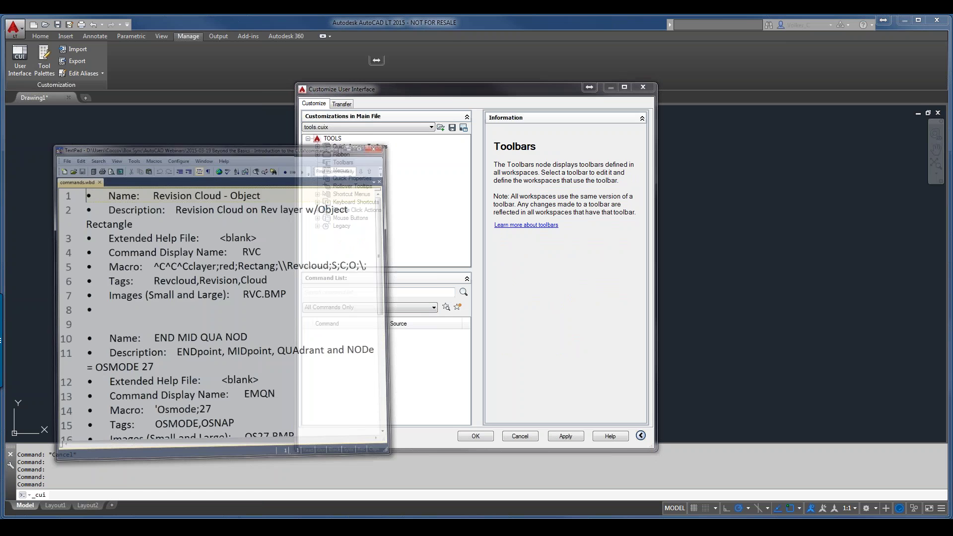
drag(489, 93, 715, 70)
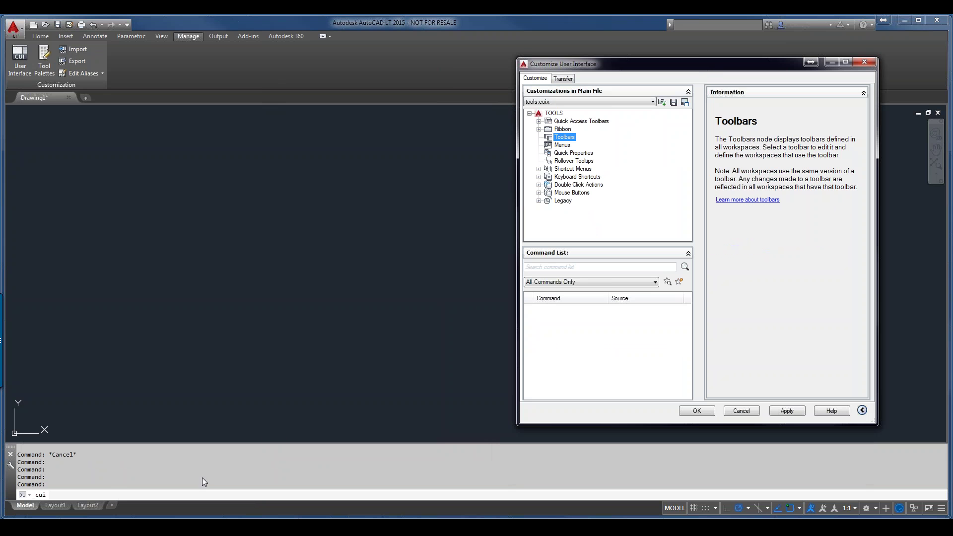
click(189, 514)
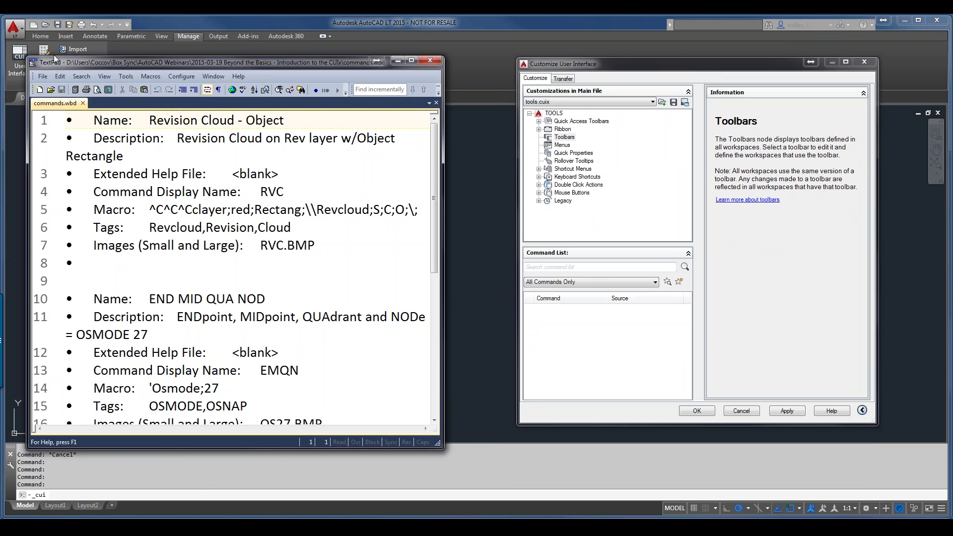
click(33, 64)
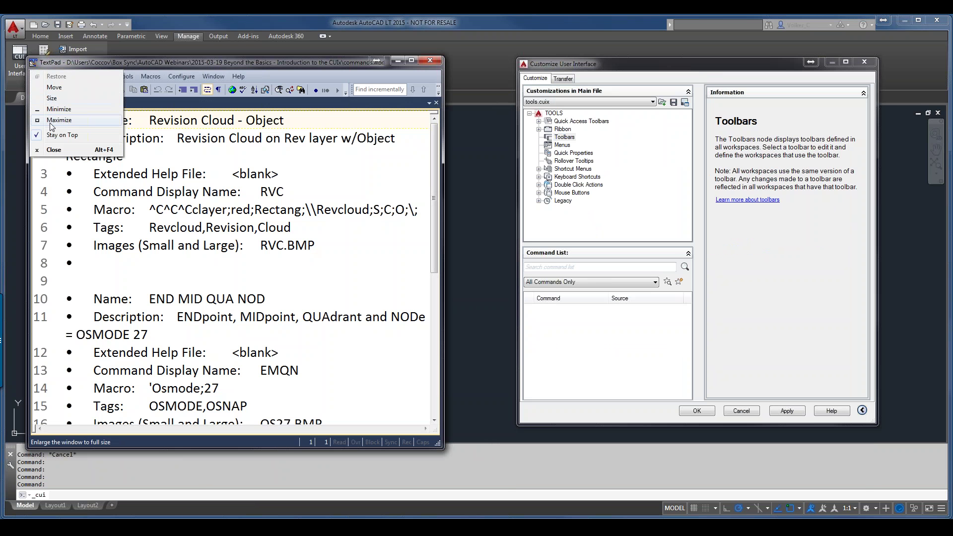
click(190, 60)
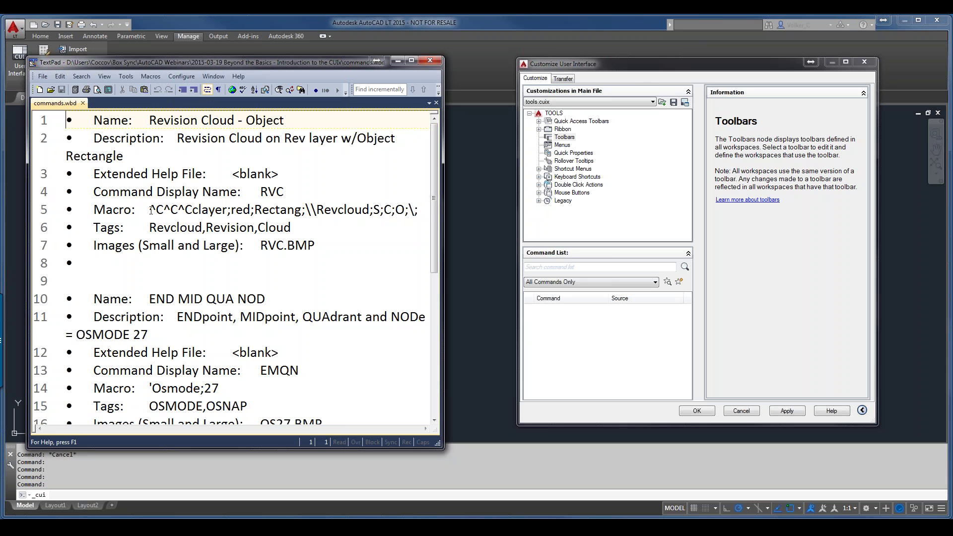
Step: Examine each part of the Revision Cloud - Object macro and the two OSMODE command definitions in commands.wbd
drag(150, 210, 191, 216)
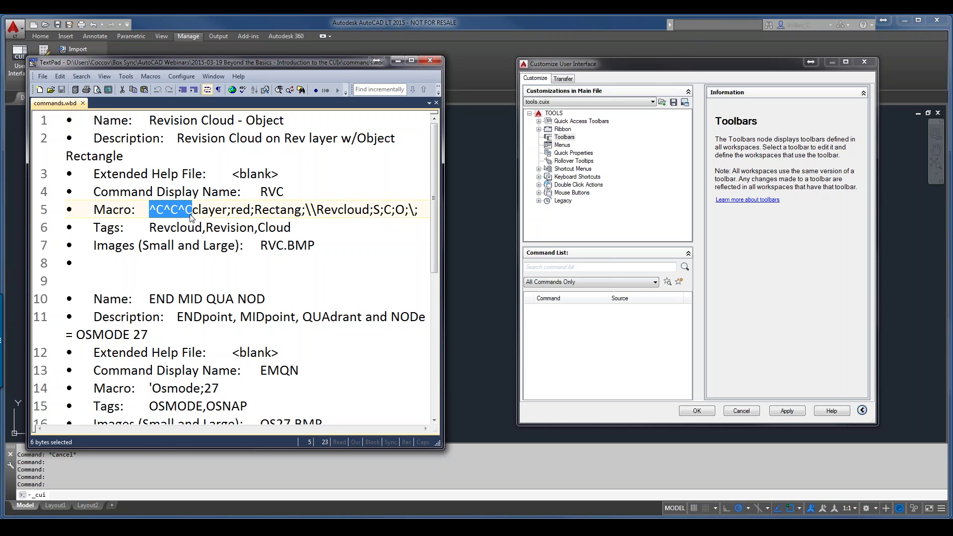
click(196, 210)
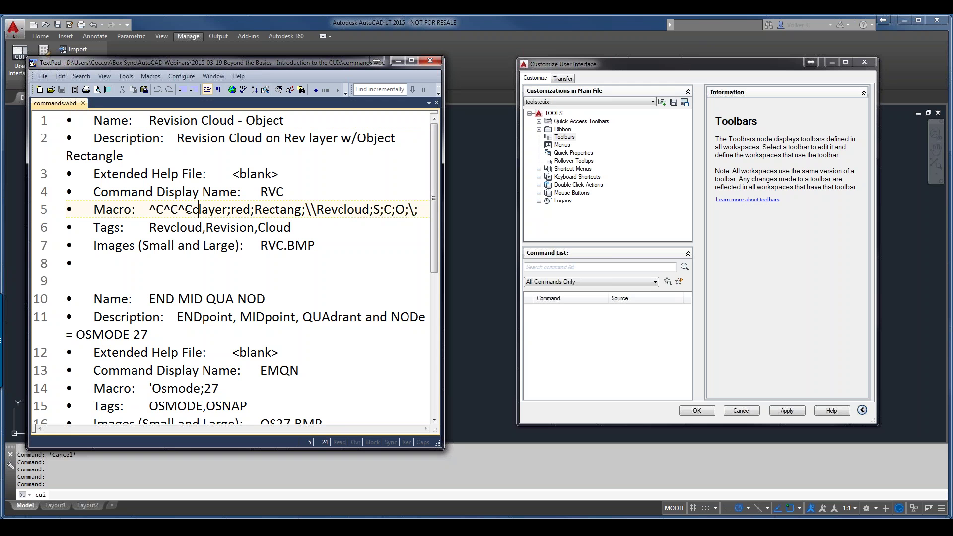
drag(192, 210, 228, 211)
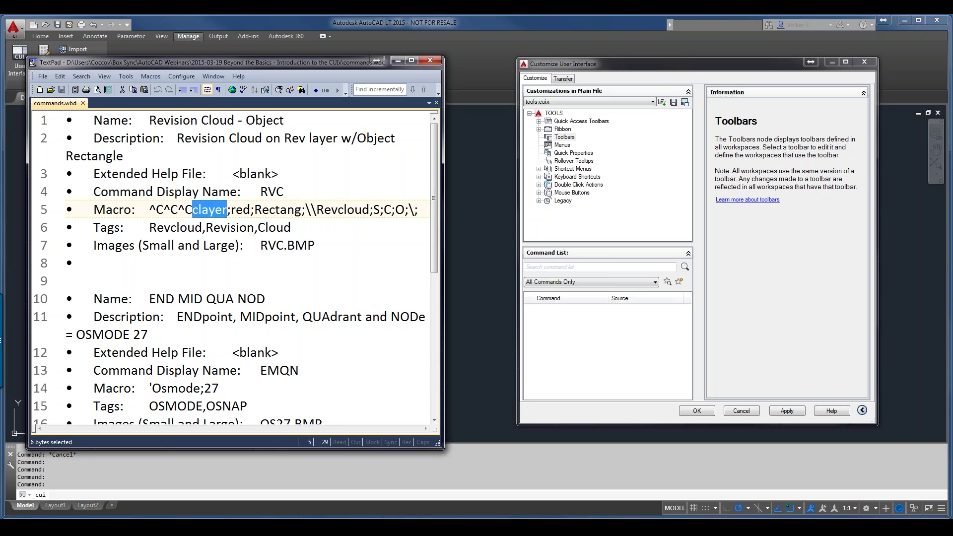
click(228, 211)
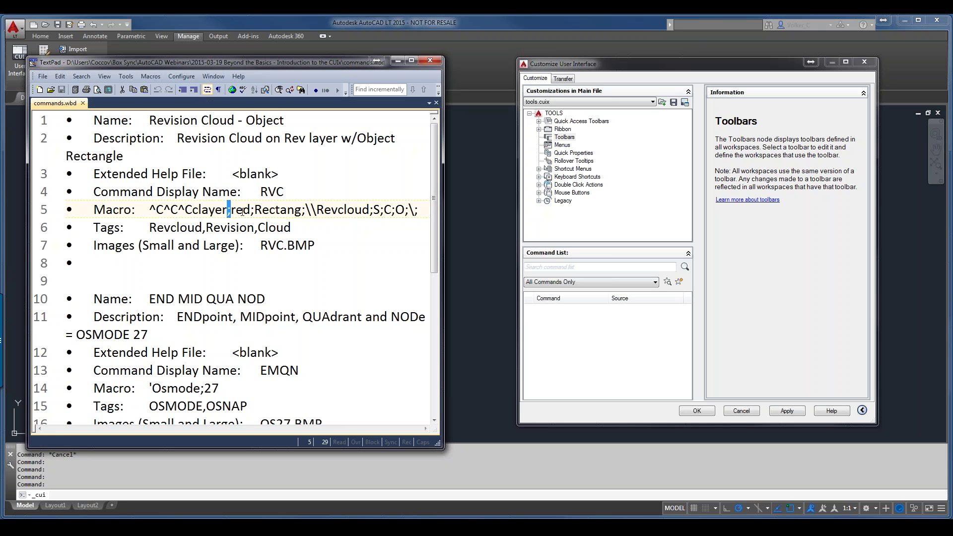
click(249, 210)
drag(254, 209, 300, 210)
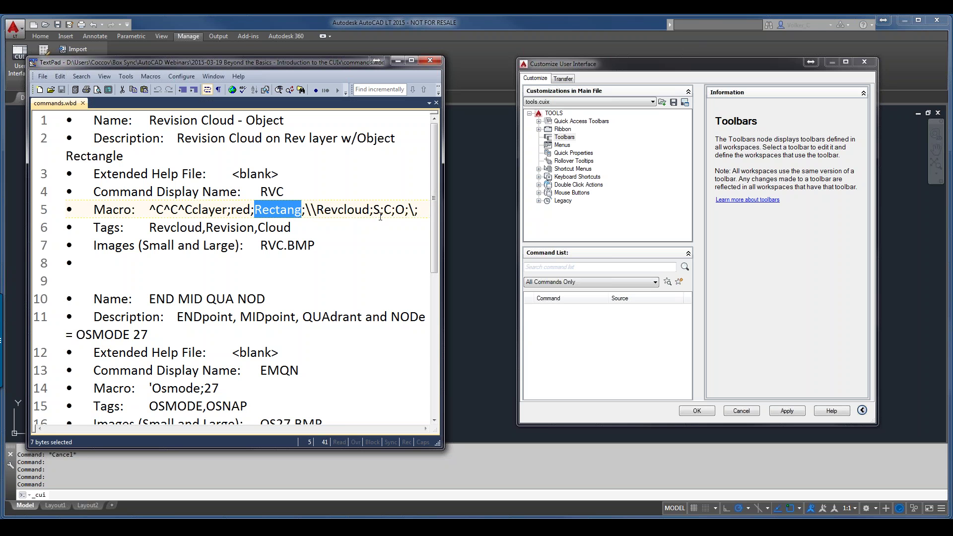
click(381, 214)
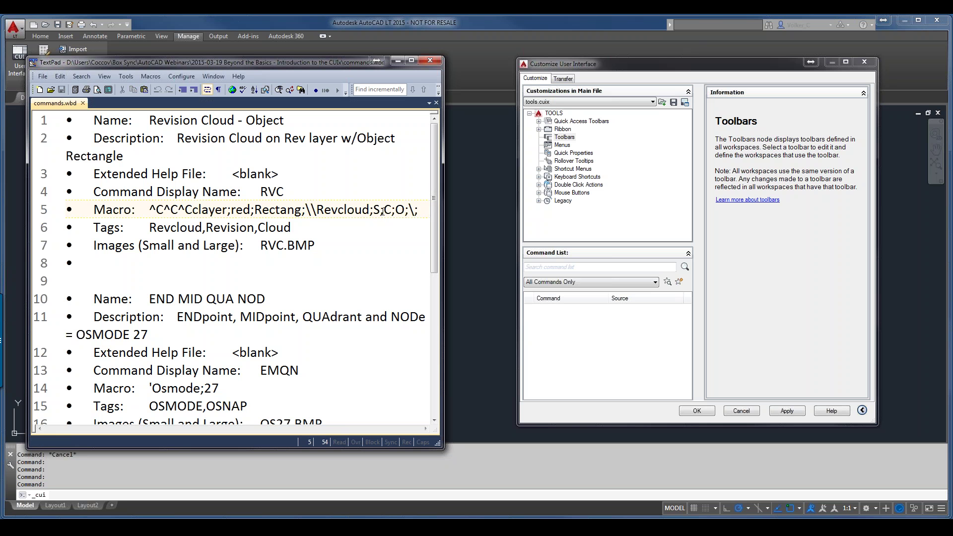
click(388, 211)
key(BackSpace)
text(O)
click(413, 211)
key(Delete)
drag(415, 211, 409, 212)
drag(436, 233, 436, 296)
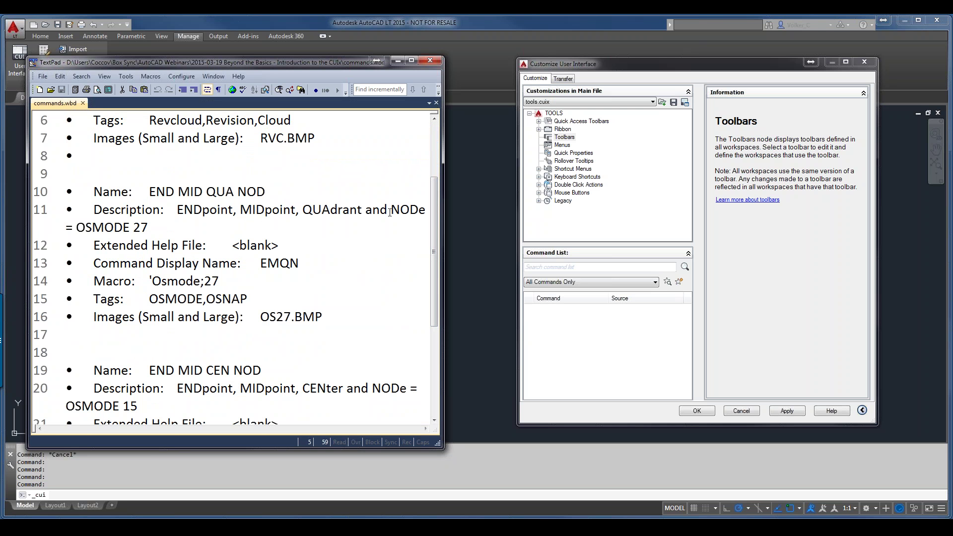
scroll(175, 261, down, 2)
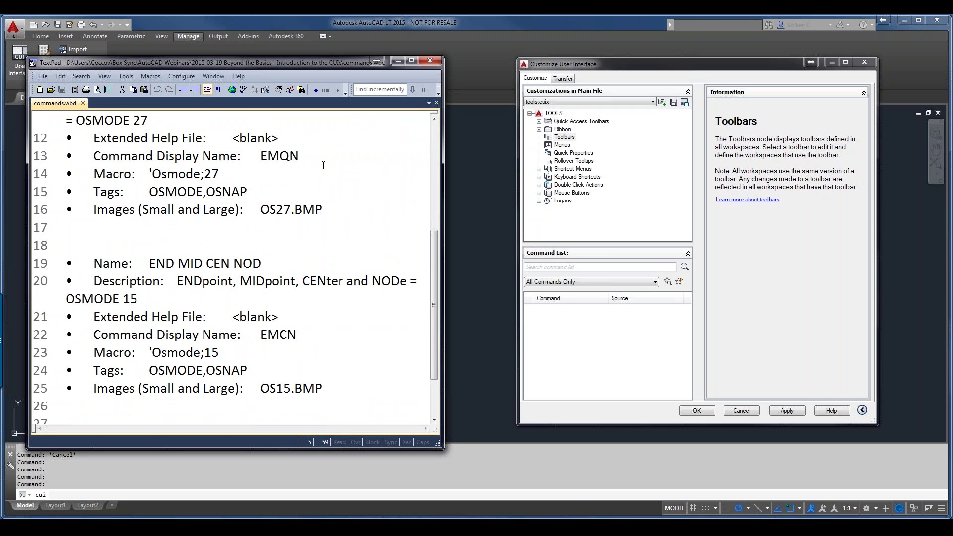
scroll(354, 170, up, 5)
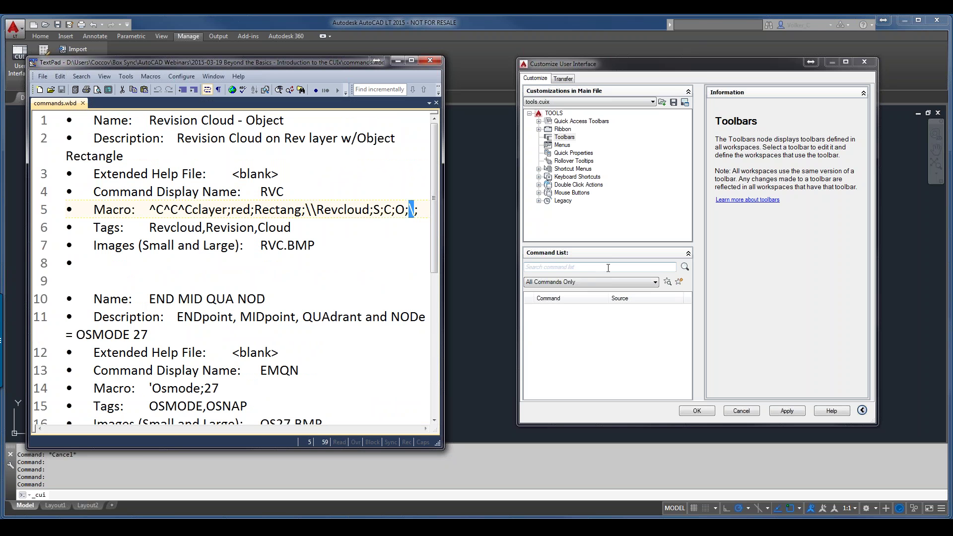
Step: Create a new command in tools.cuix and name it "Revision Cloud - Object", copied from the commands.wbd notes
click(668, 281)
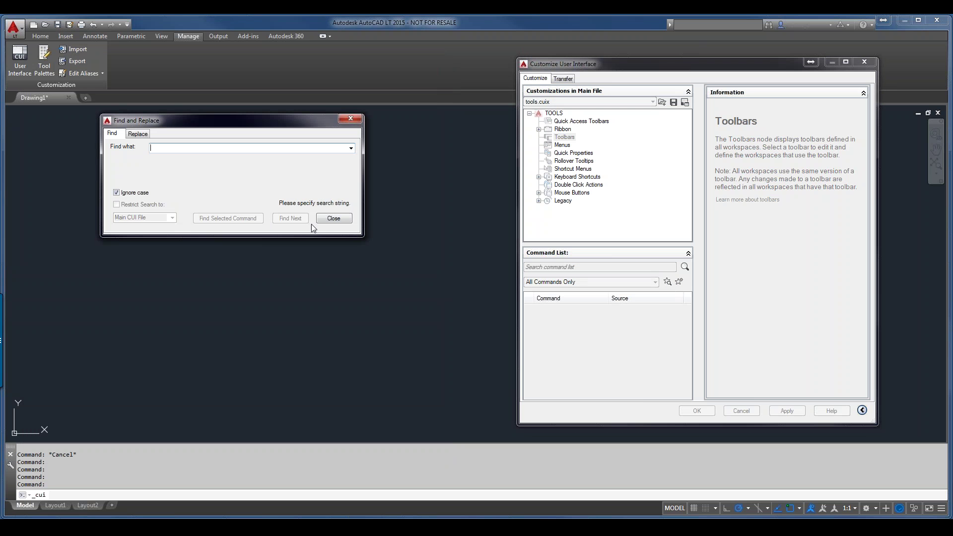
click(338, 218)
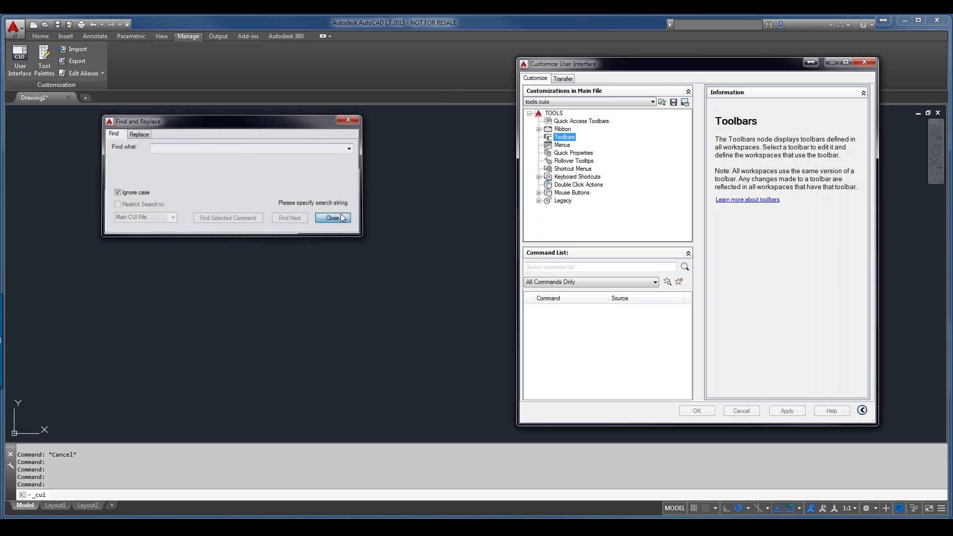
click(680, 282)
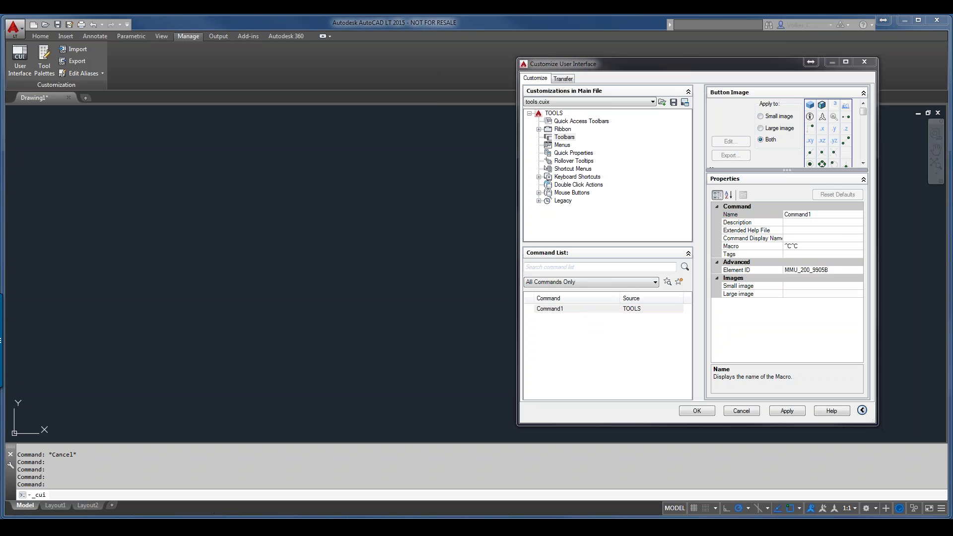
click(216, 535)
drag(285, 121, 148, 122)
key(ctrl+c)
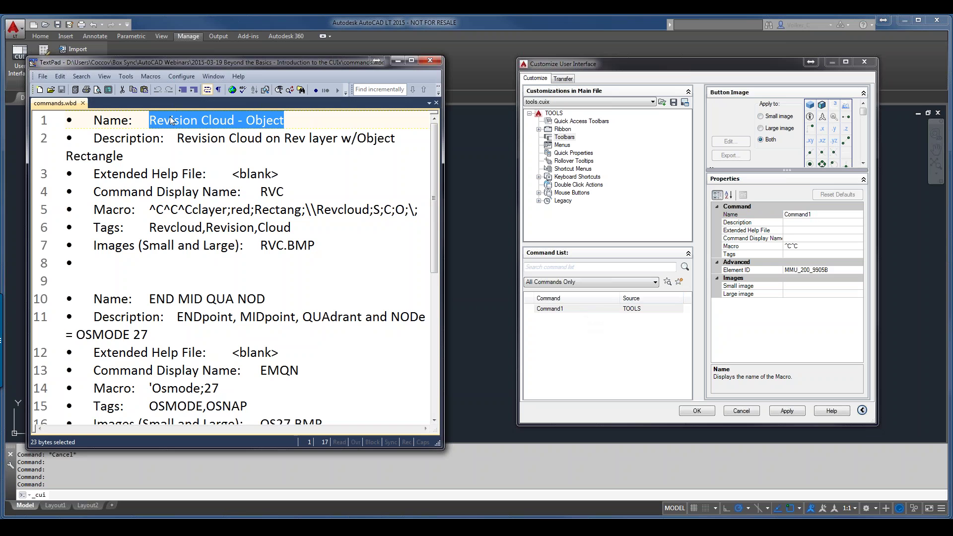
click(799, 214)
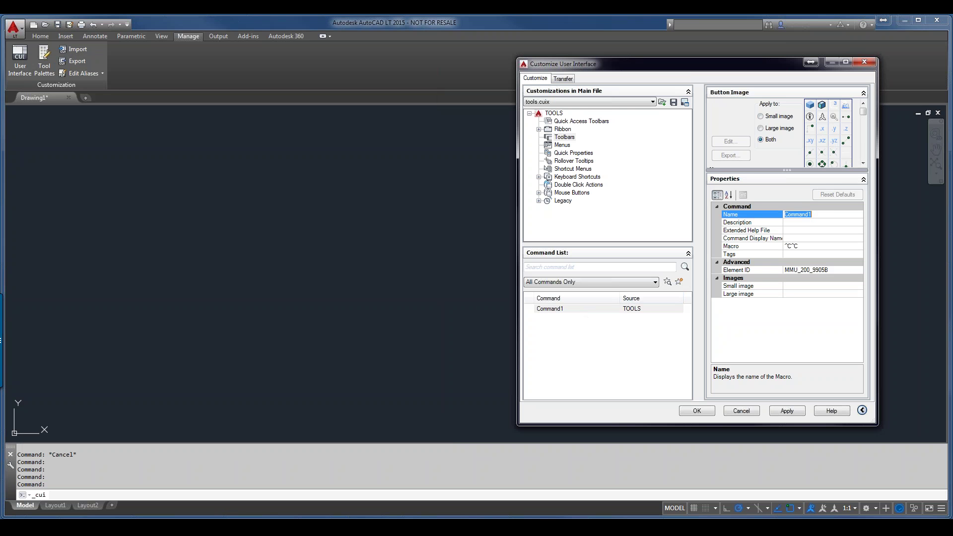
double_click(799, 214)
key(ctrl+v)
Step: Set the command's description to "Revision Cloud on Rev layer w/Object Rectangle", copied from the notes
click(185, 519)
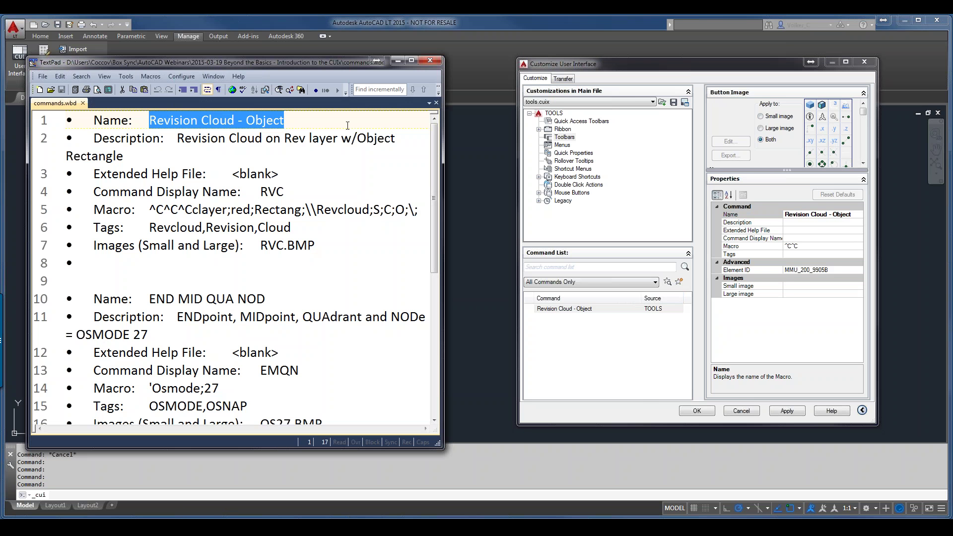
click(177, 138)
drag(177, 138, 190, 151)
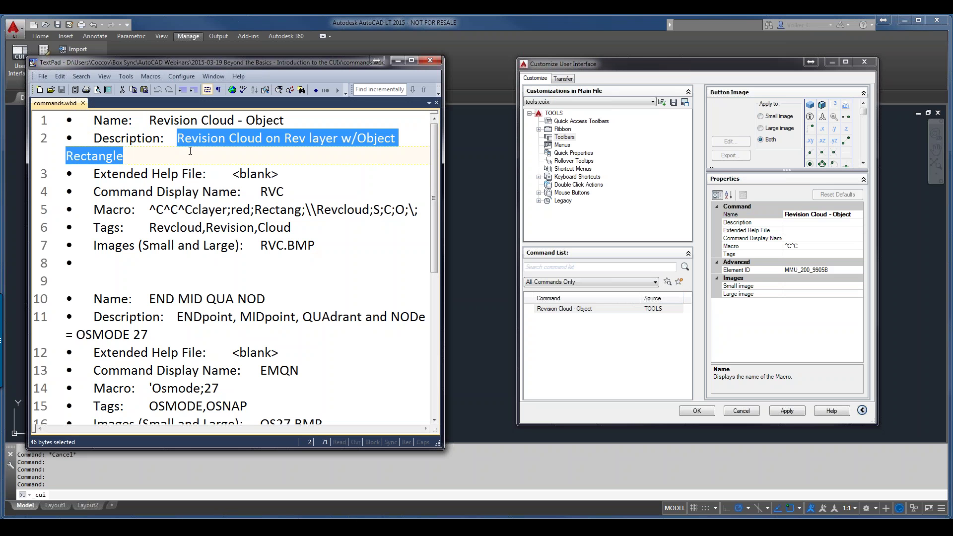
click(793, 225)
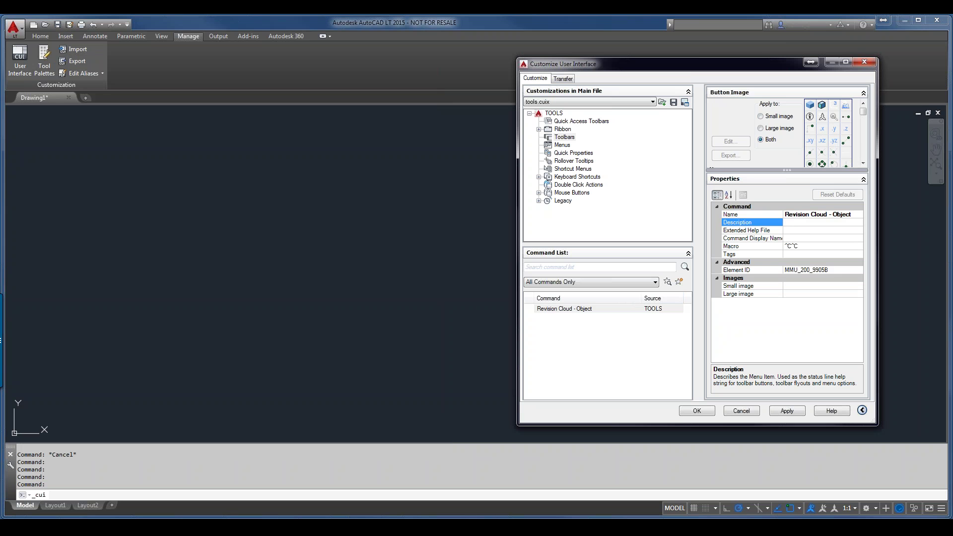
key(ctrl+v)
Step: Set the Revision Cloud - Object command's display name to RVC, as given in the notes
key(alt+Tab)
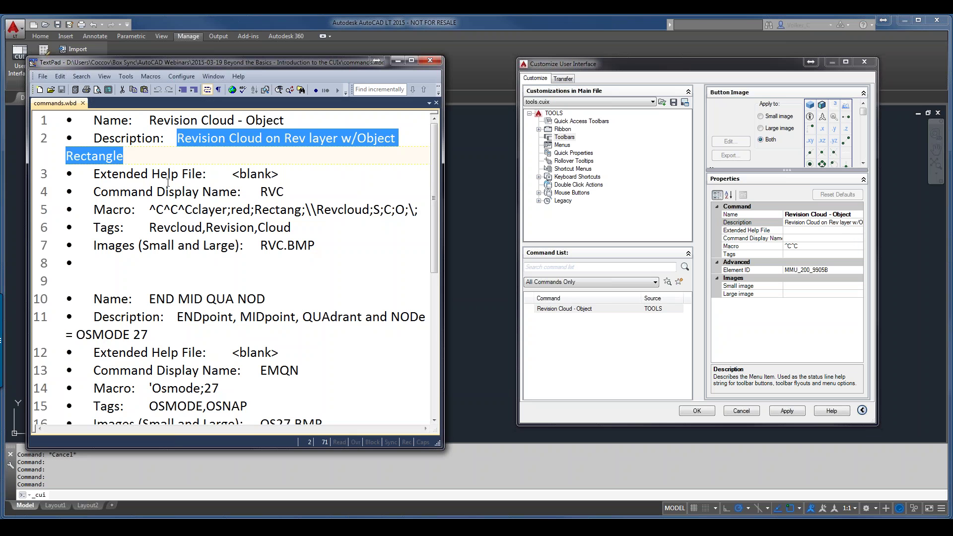
drag(296, 192, 262, 191)
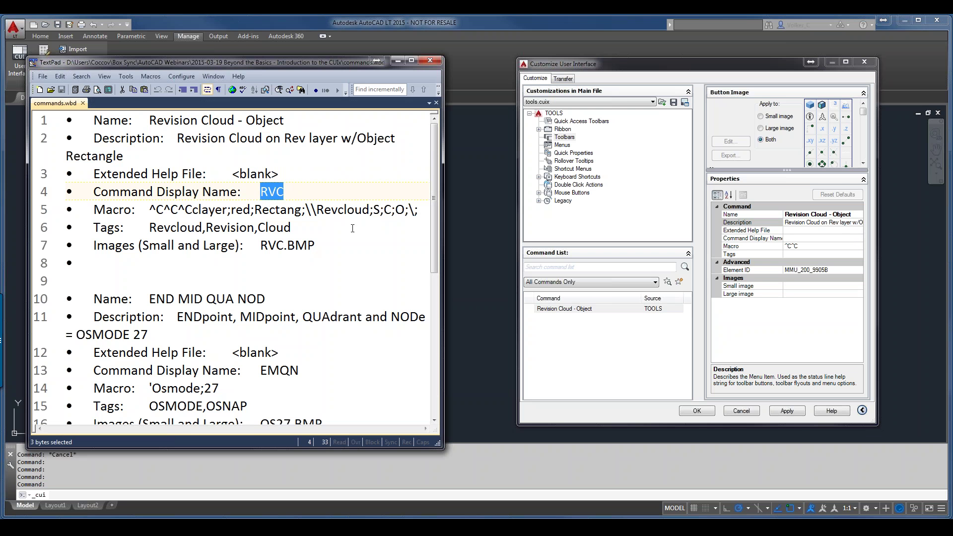
click(796, 239)
text(RVC)
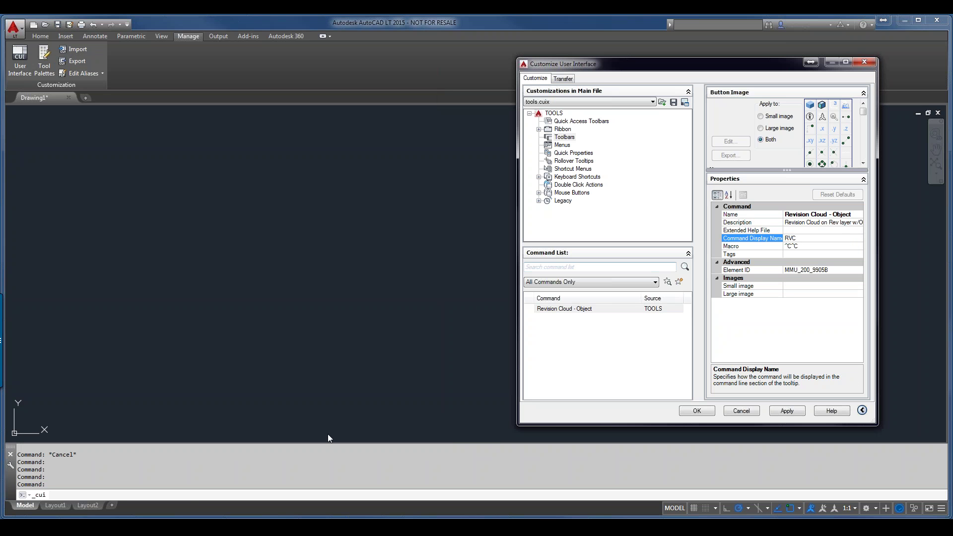
Step: Replace the command's macro with ^C^C^Cclayer;red;Rectang;\\Revcloud;S;C;O;\; from the notes and check it in the Long String Editor
key(alt+Tab)
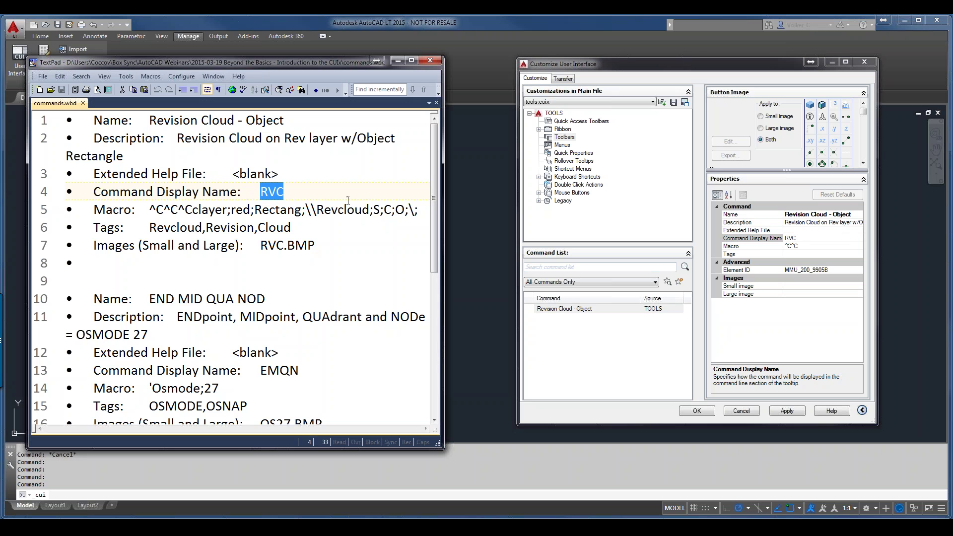
drag(418, 211, 149, 210)
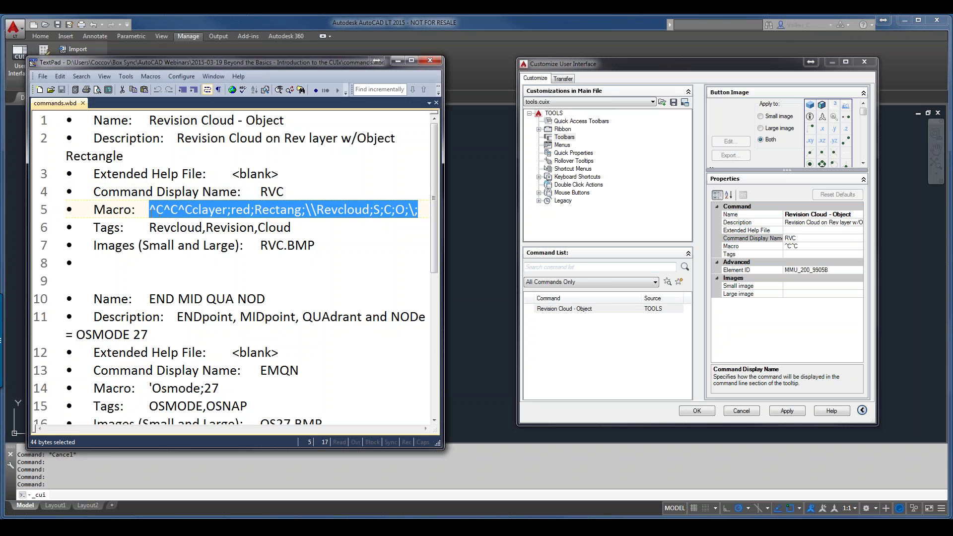
click(801, 246)
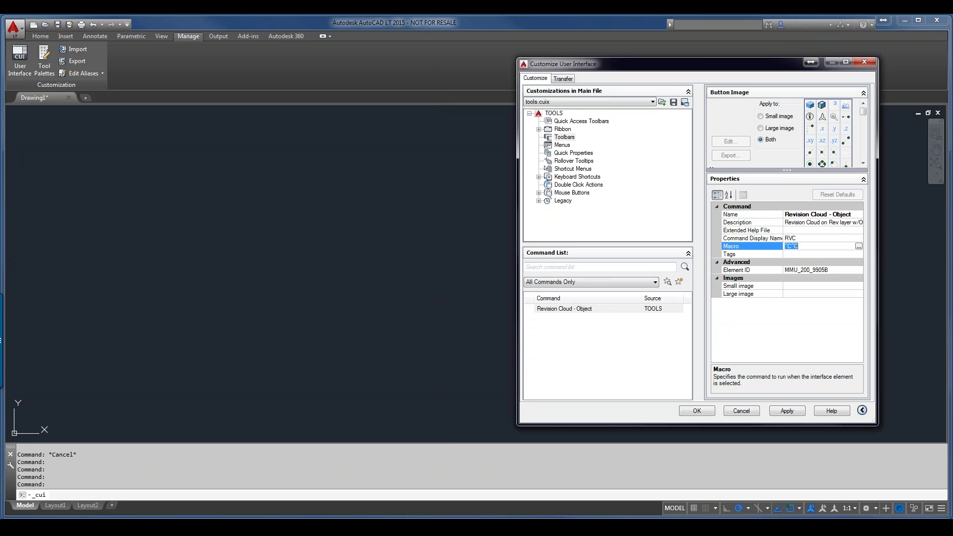
key(ctrl+v)
click(859, 246)
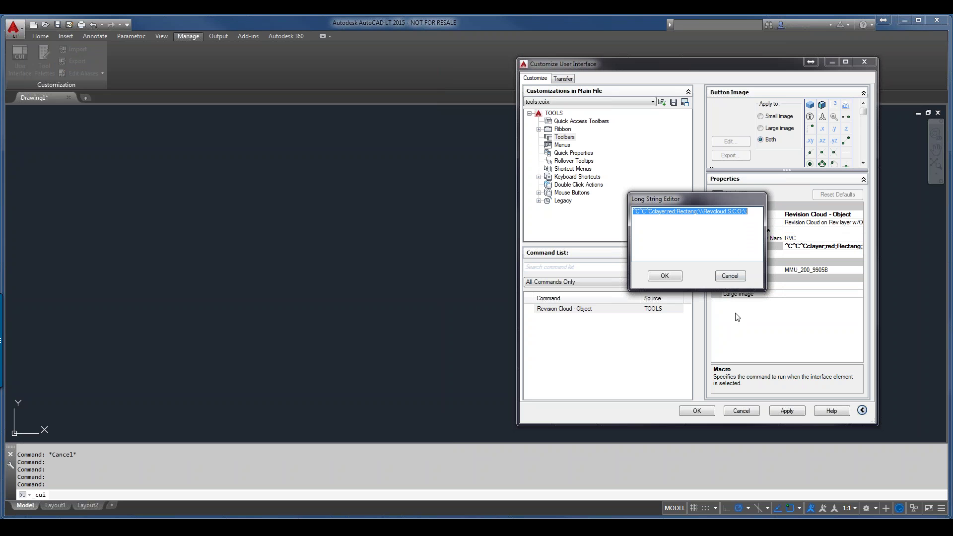
click(730, 276)
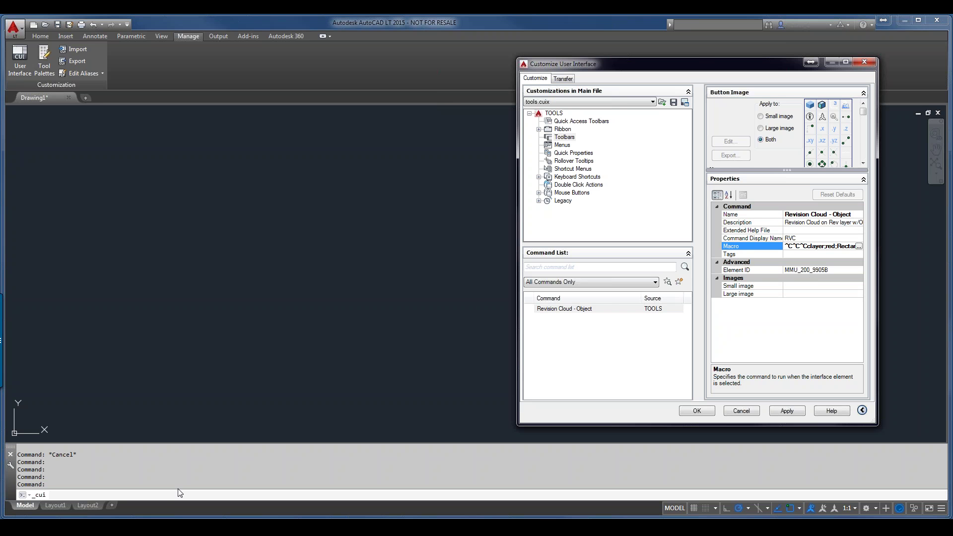
Step: Add the tags Revcloud, Revision and Cloud from the notes to the Revision Cloud - Object command
key(alt+Tab)
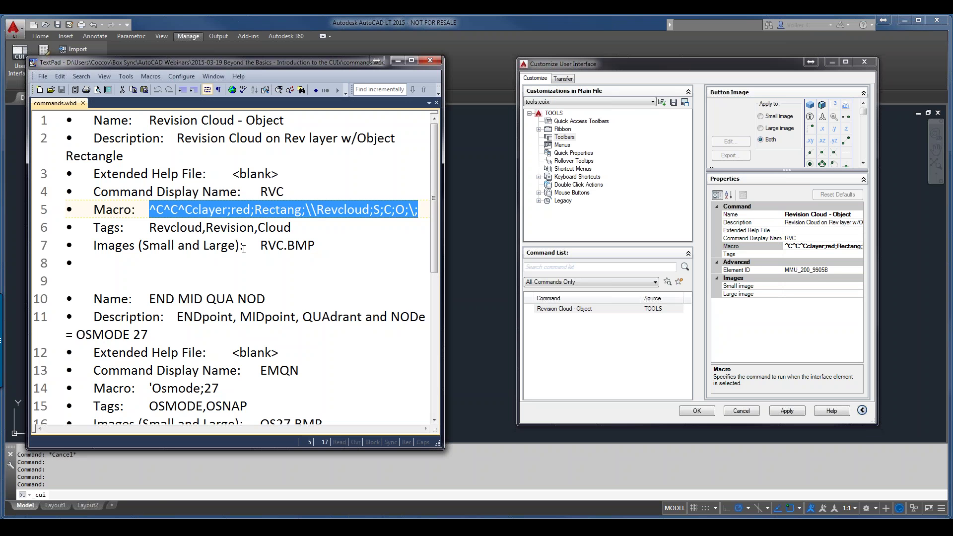
drag(291, 228, 149, 227)
key(ctrl+c)
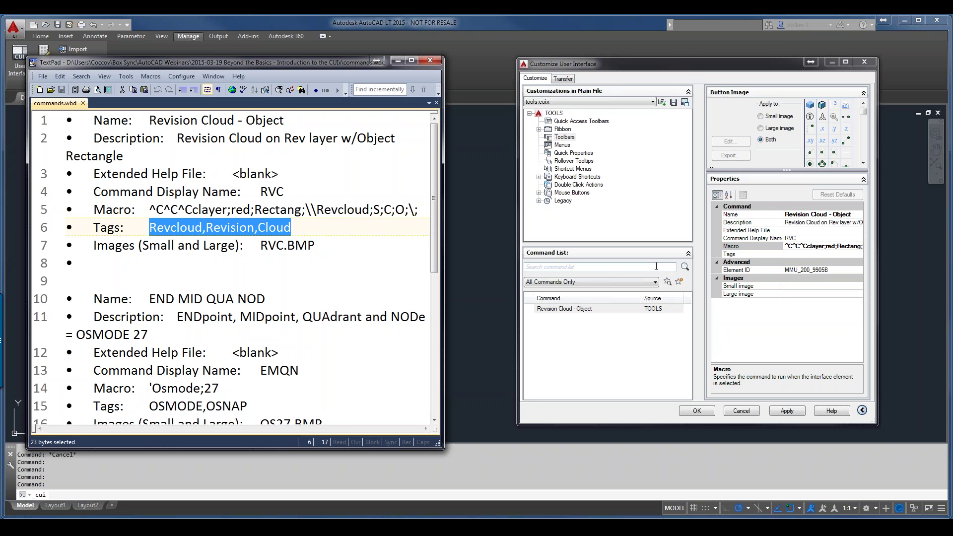
click(799, 255)
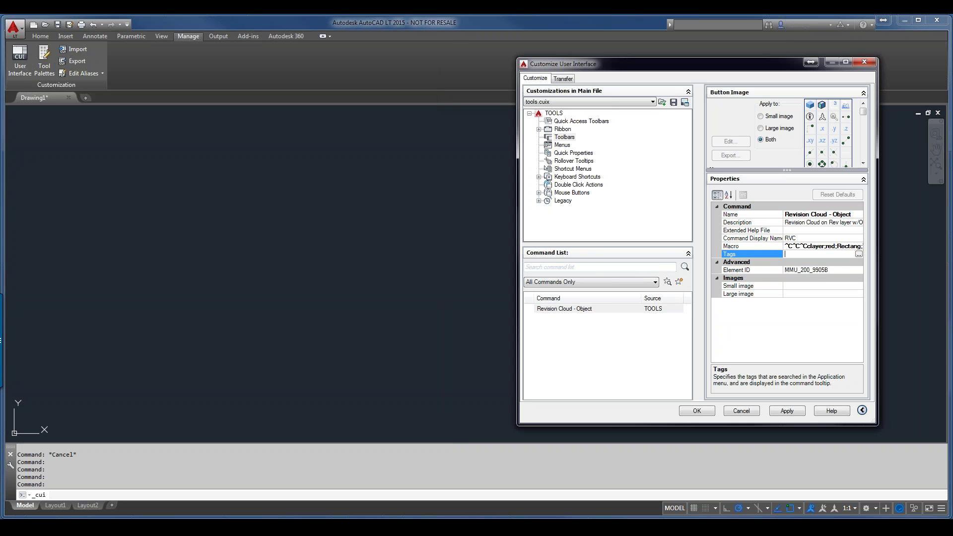
click(858, 254)
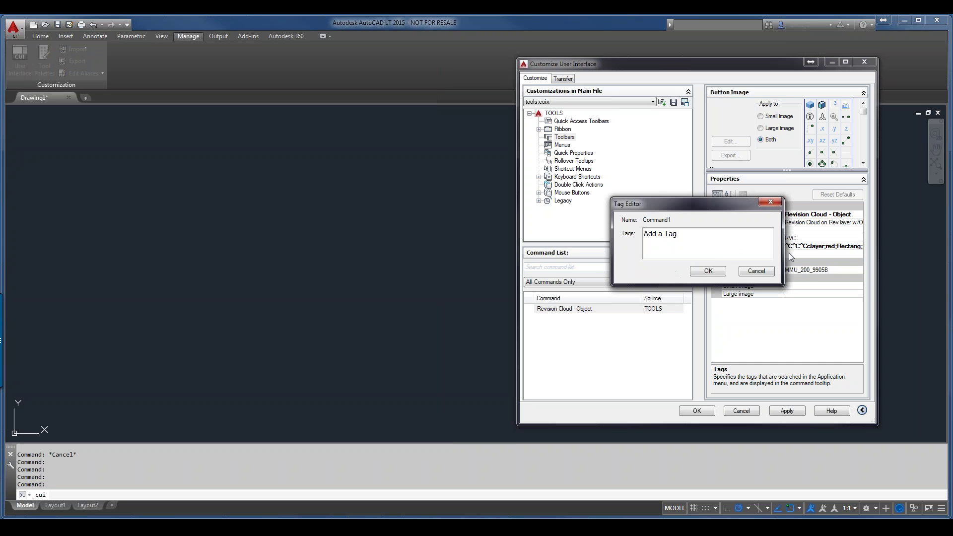
key(ctrl+v)
click(715, 273)
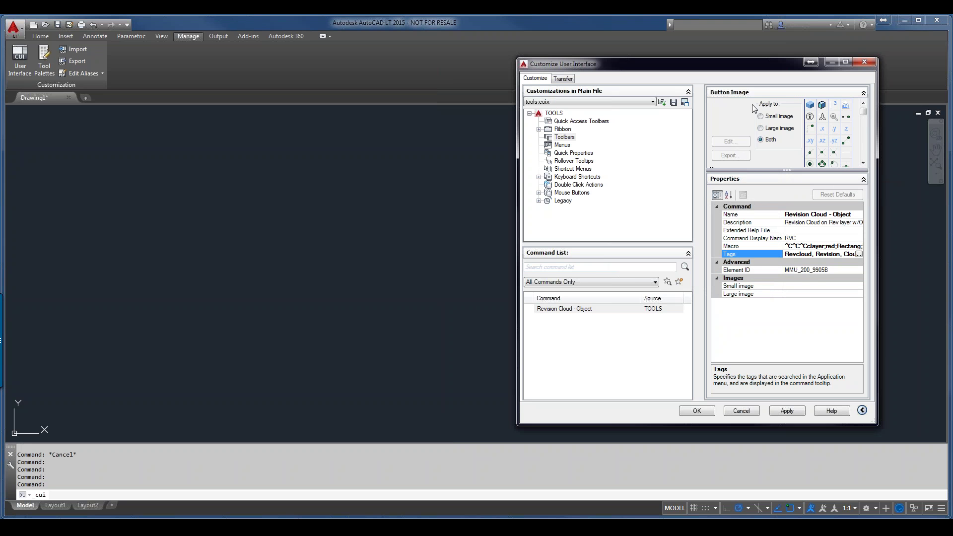
Step: Assign RVC.BMP as both the small and large image of the Revision Cloud - Object command and apply the changes
click(759, 139)
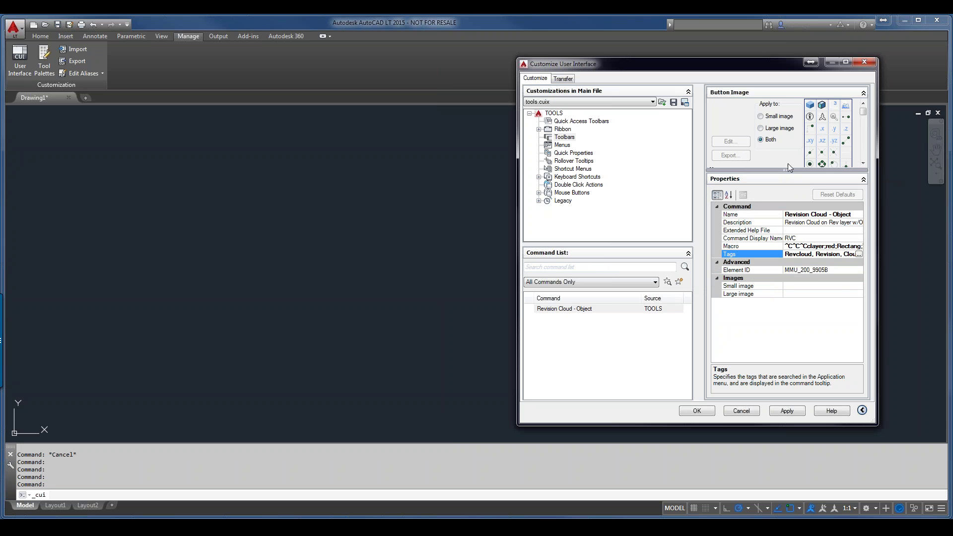
click(859, 286)
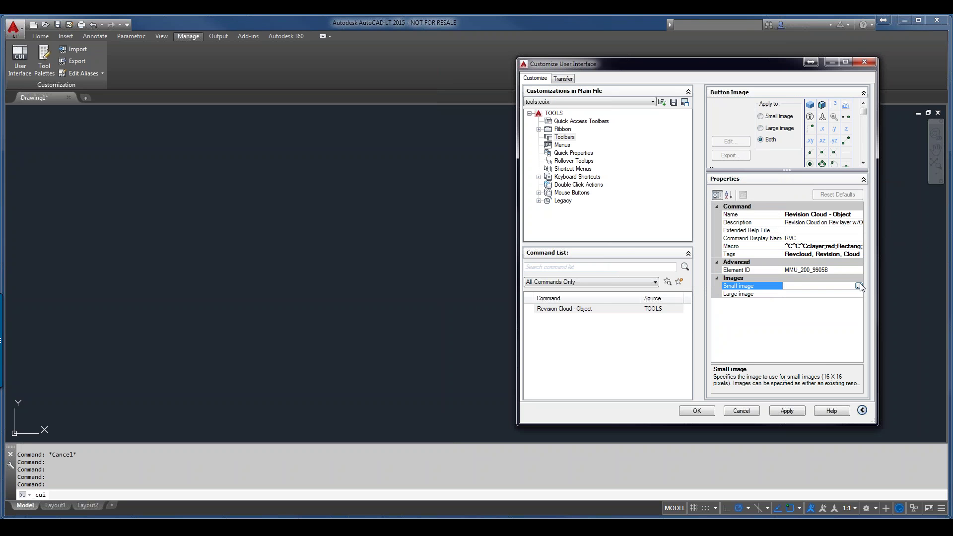
click(858, 287)
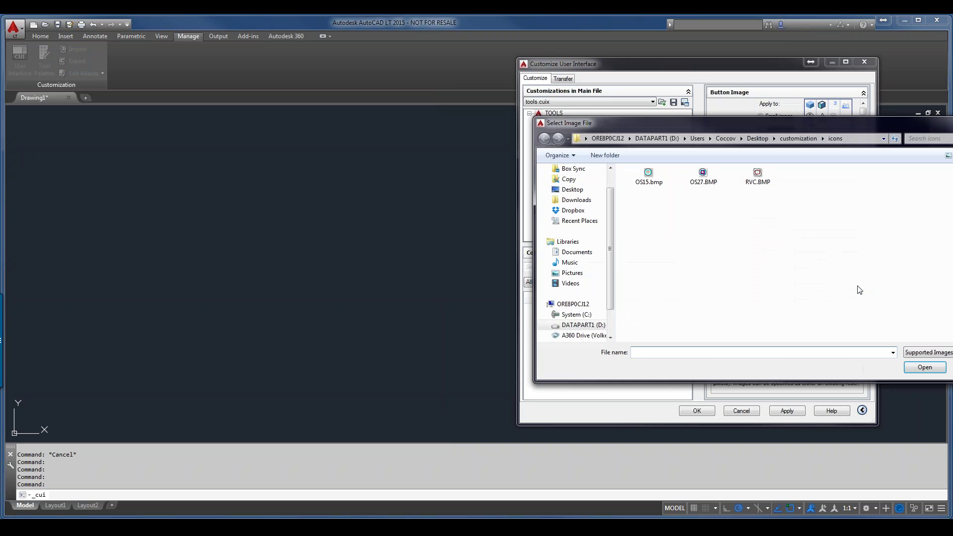
double_click(759, 183)
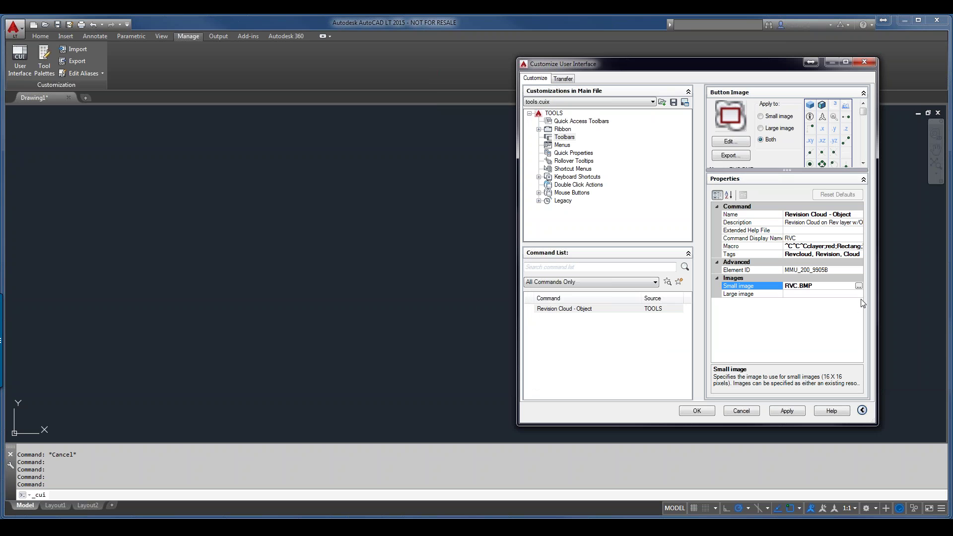
click(859, 294)
click(858, 294)
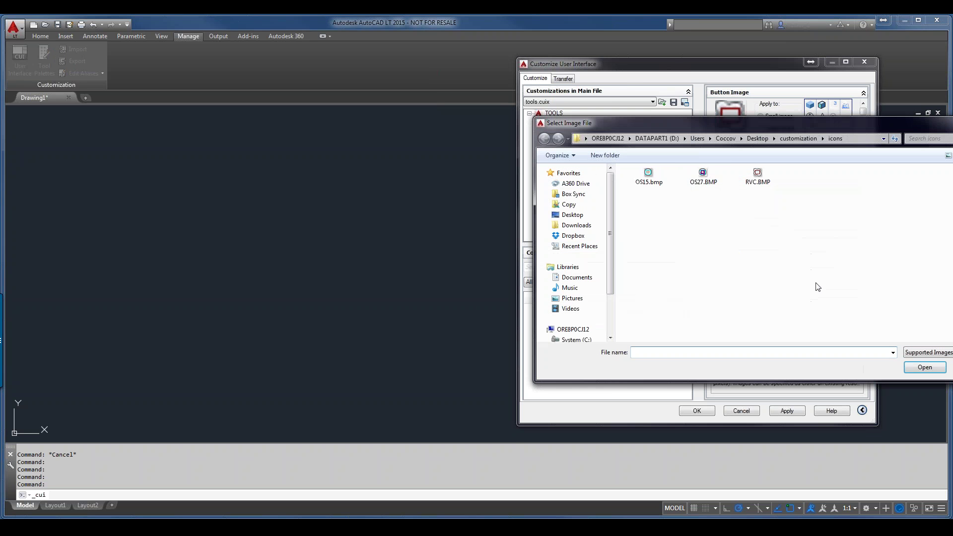
double_click(745, 187)
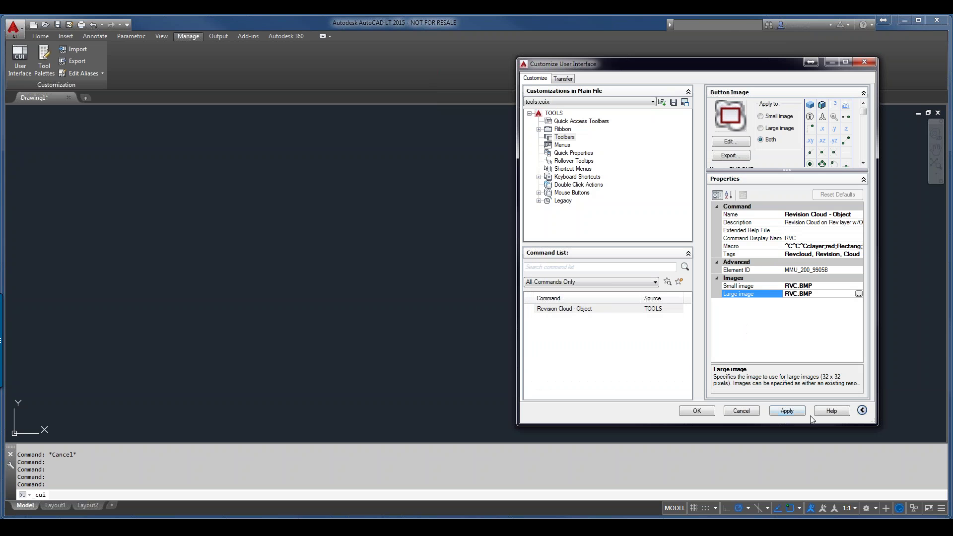
click(795, 413)
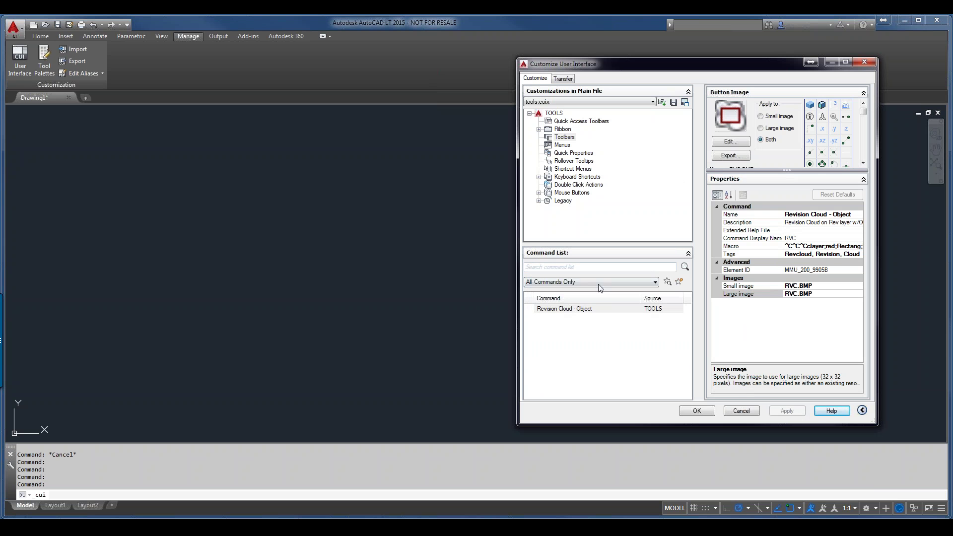
Step: Create a new command in tools.cuix and name it END MID QUA NOD, copied from the TextPad notes
click(679, 282)
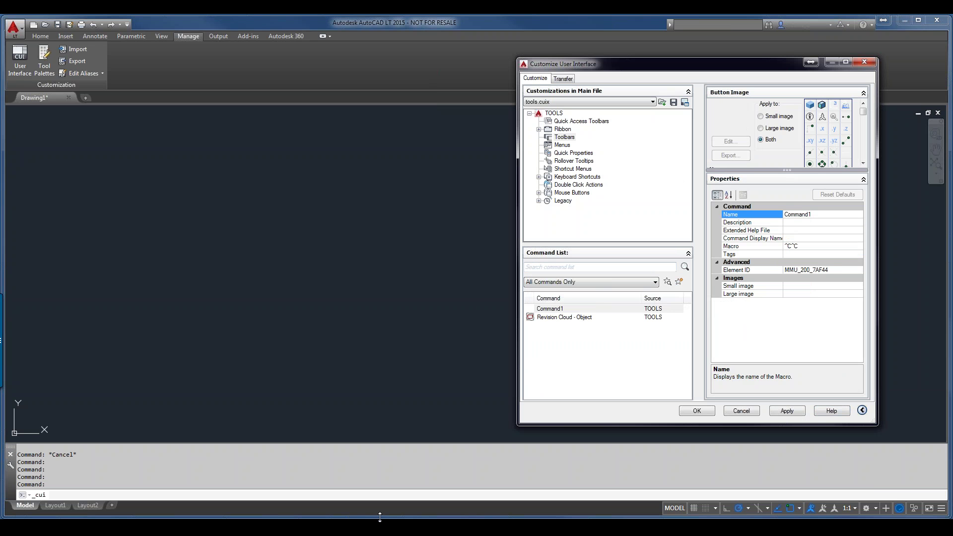
click(226, 518)
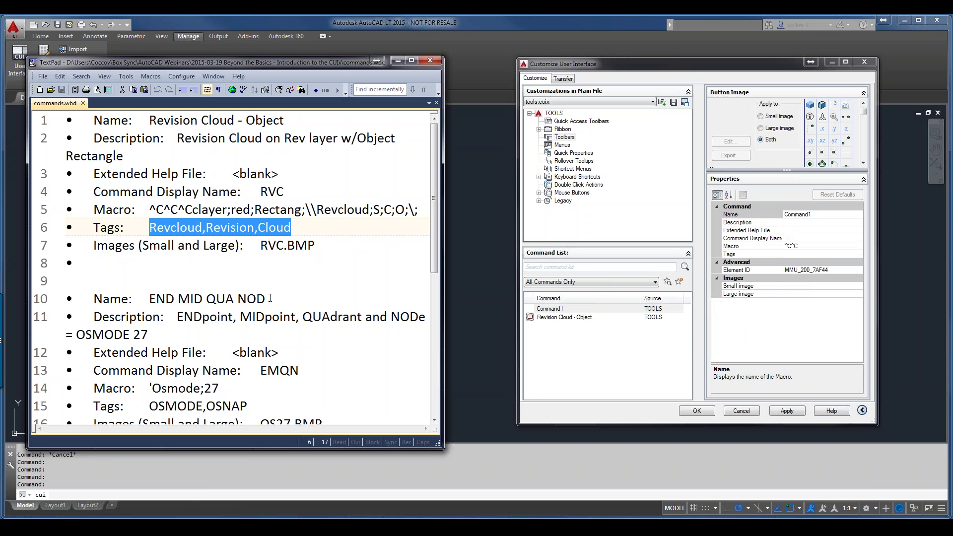
drag(269, 298, 150, 299)
key(ctrl+c)
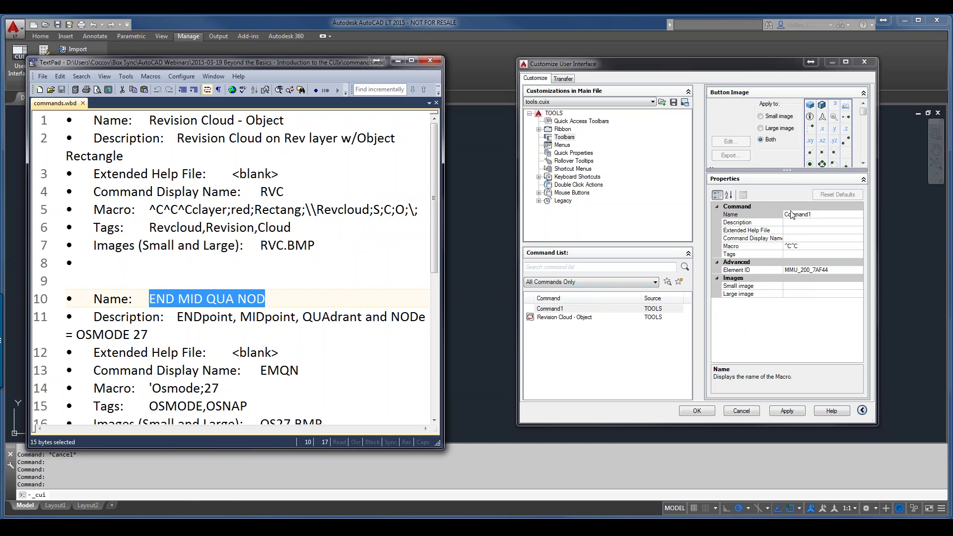
click(791, 214)
key(ctrl+v)
key(Tab)
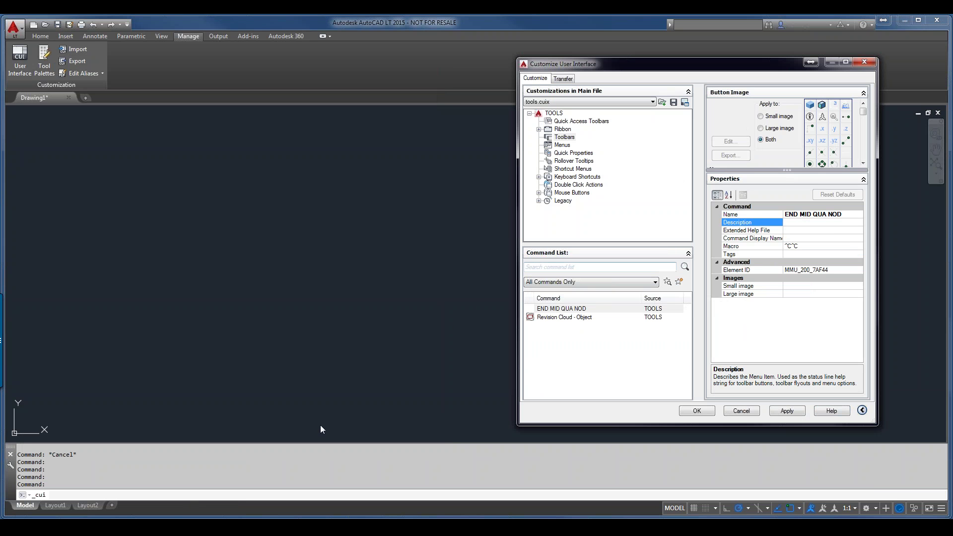
Step: Set the END MID QUA NOD command's description to "ENDpoint, MIDpoint, QUAdrant and NODe = OSMODE 27" from the notes
key(alt+Tab)
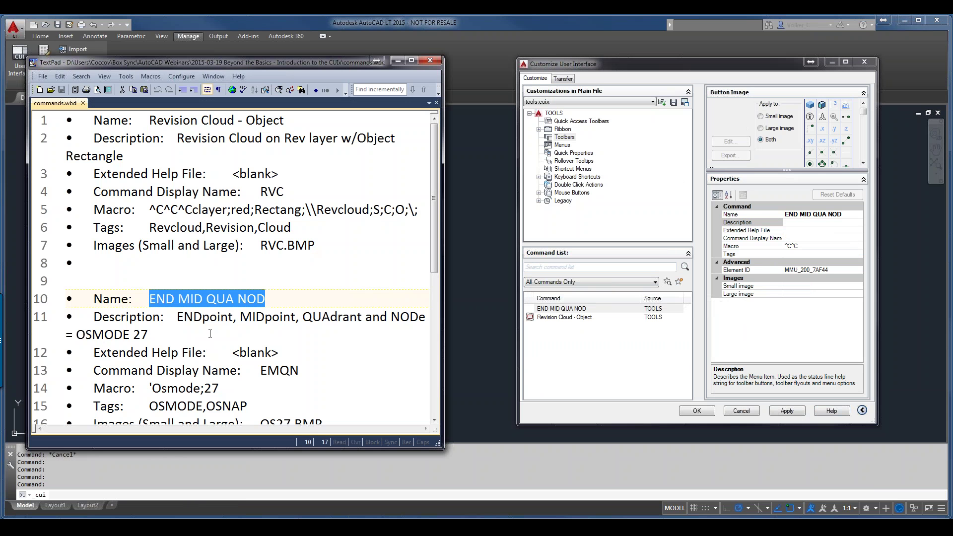
drag(148, 334, 179, 320)
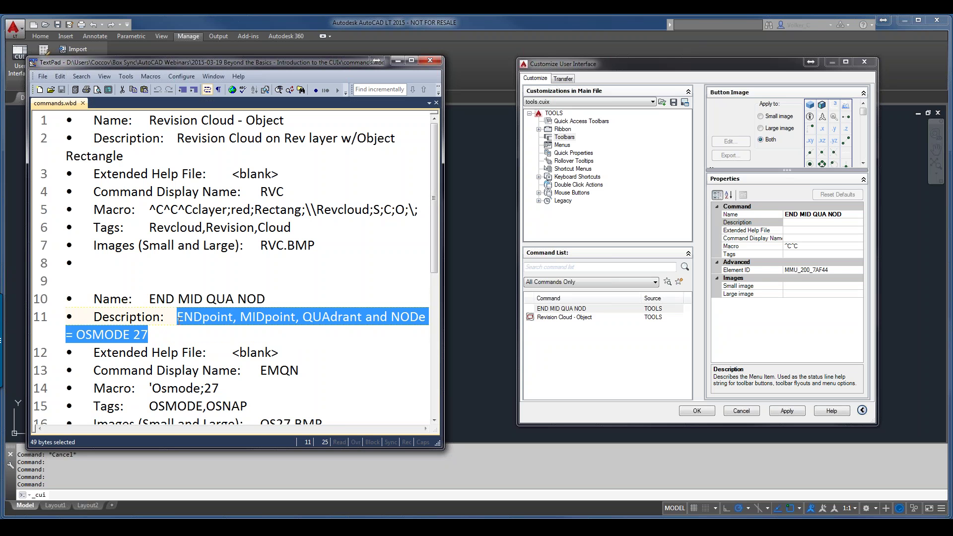
click(805, 226)
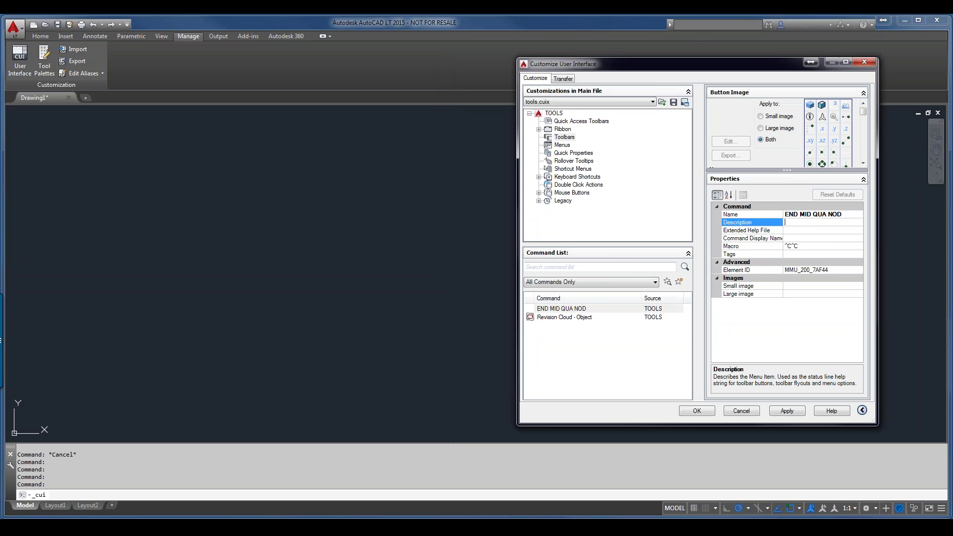
key(ctrl+v)
Step: Set the END MID QUA NOD command's display name to EMQN, as given in the notes
click(799, 238)
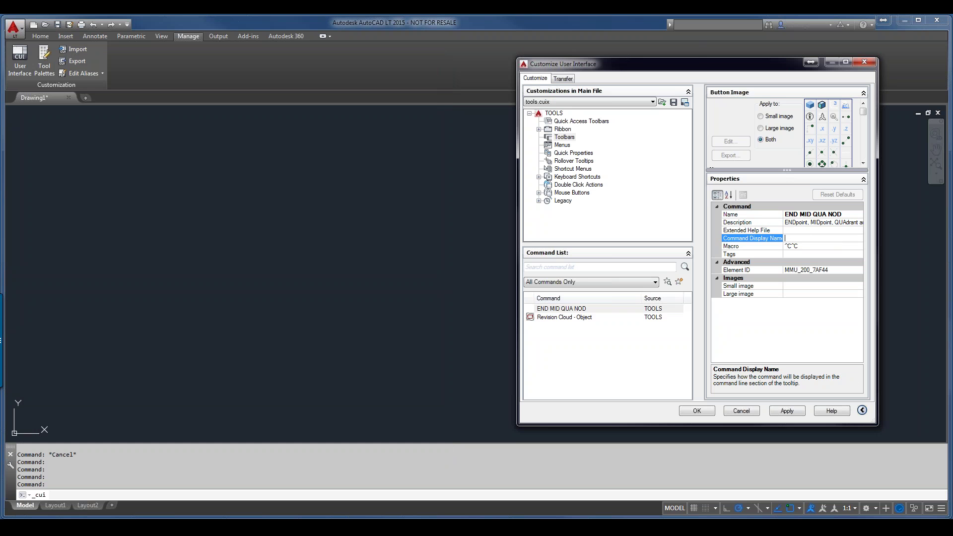
key(alt+Tab)
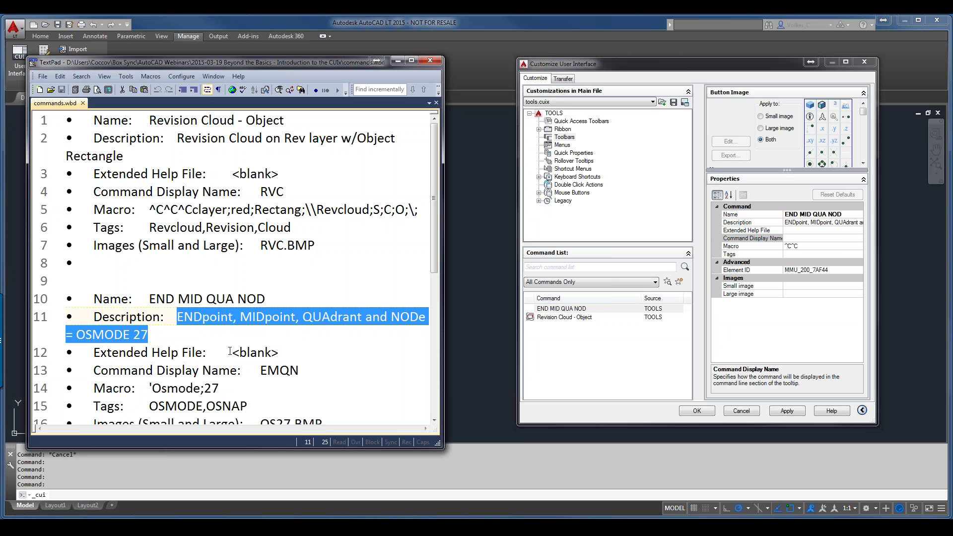
drag(301, 371, 258, 371)
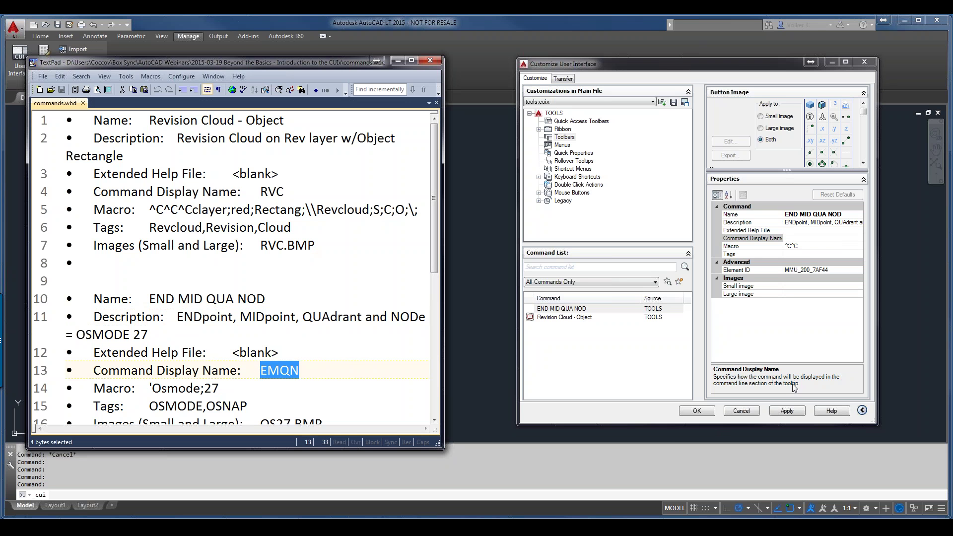
click(802, 239)
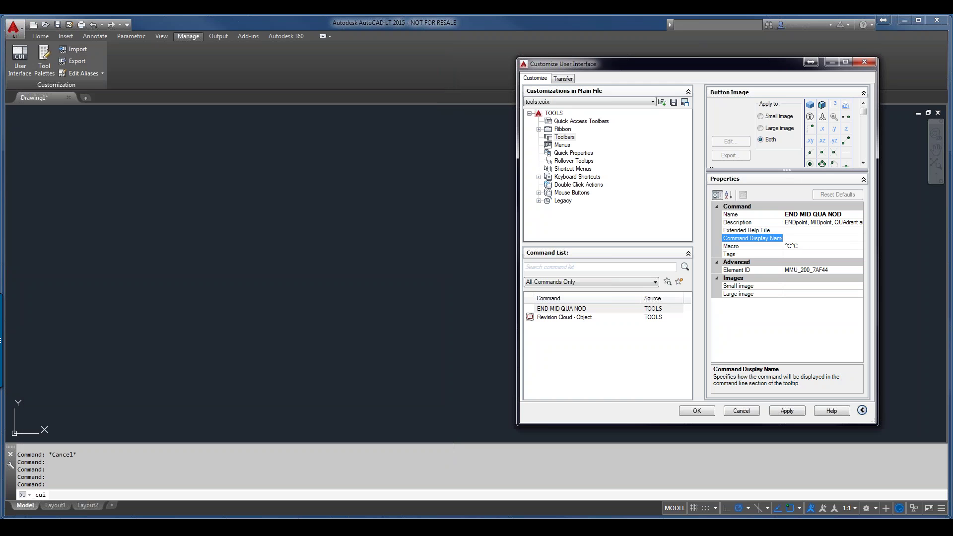
text(EMQN)
Step: Replace the END MID QUA NOD command's default macro with 'Osmode;27, copied from the notes
click(802, 246)
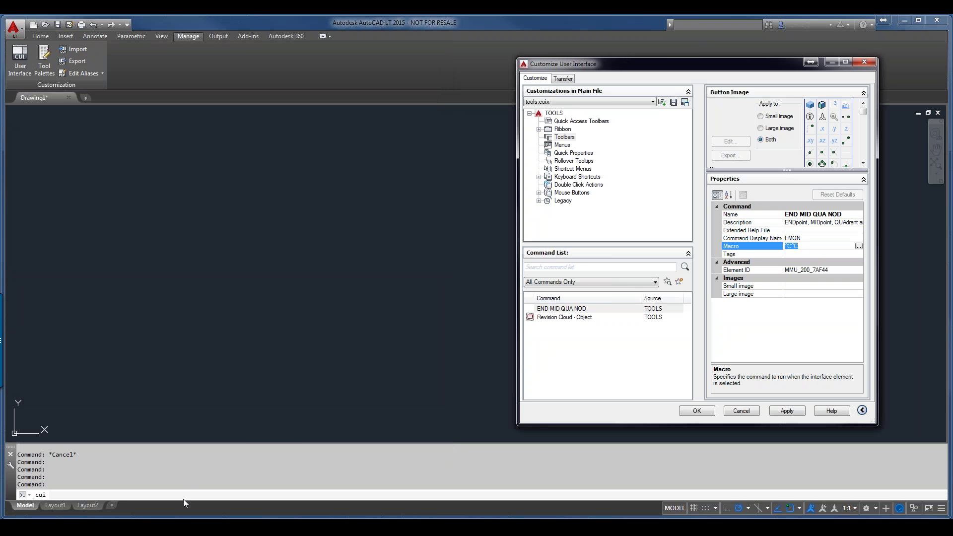
click(183, 517)
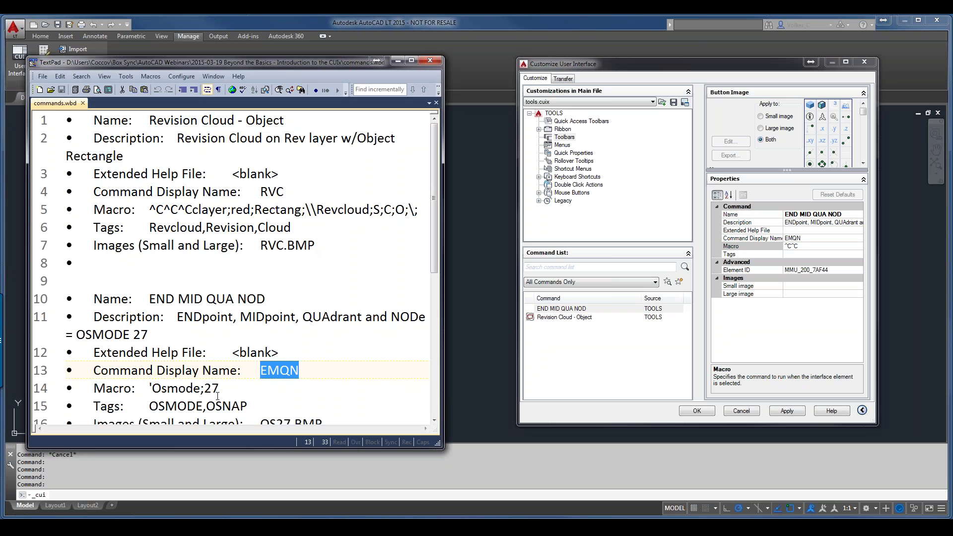
click(221, 388)
drag(222, 388, 148, 392)
key(ctrl+c)
scroll(156, 390, down, 2)
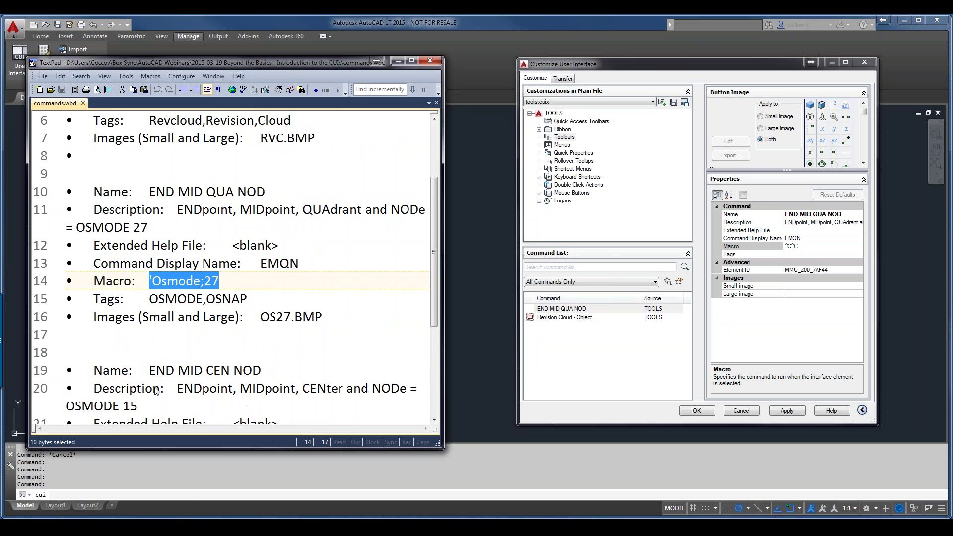
scroll(155, 391, down, 1)
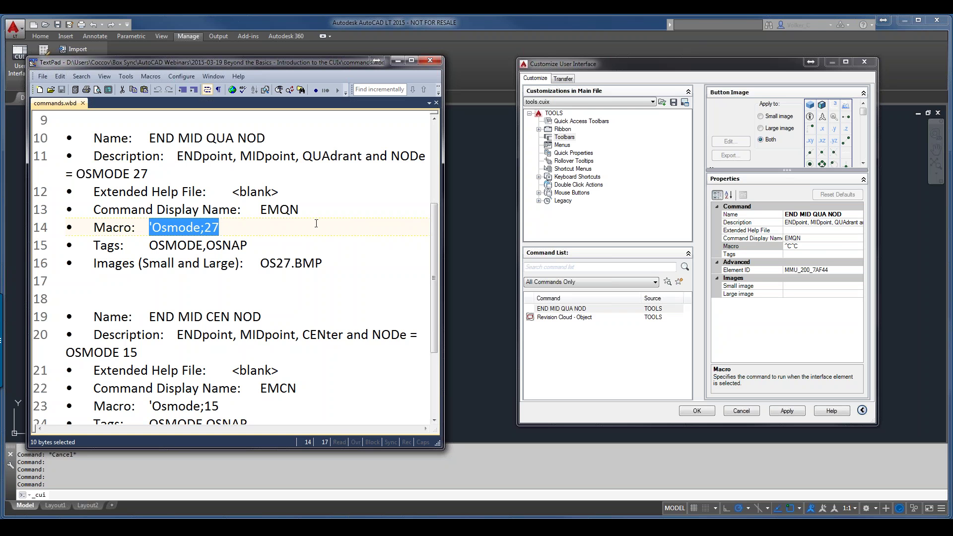
click(796, 246)
key(ctrl+v)
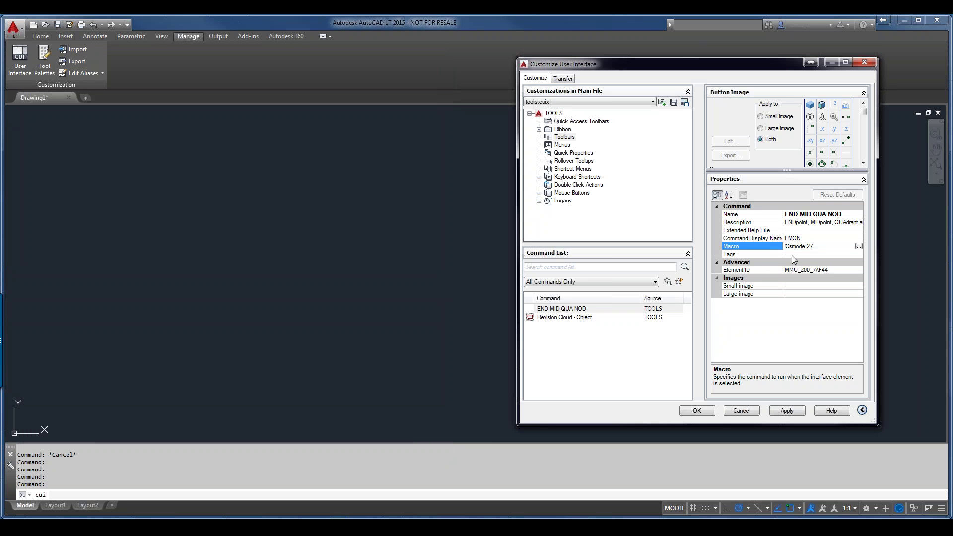
Step: Add the tags OSMODE and OSNAP from the notes to the END MID QUA NOD command
click(794, 253)
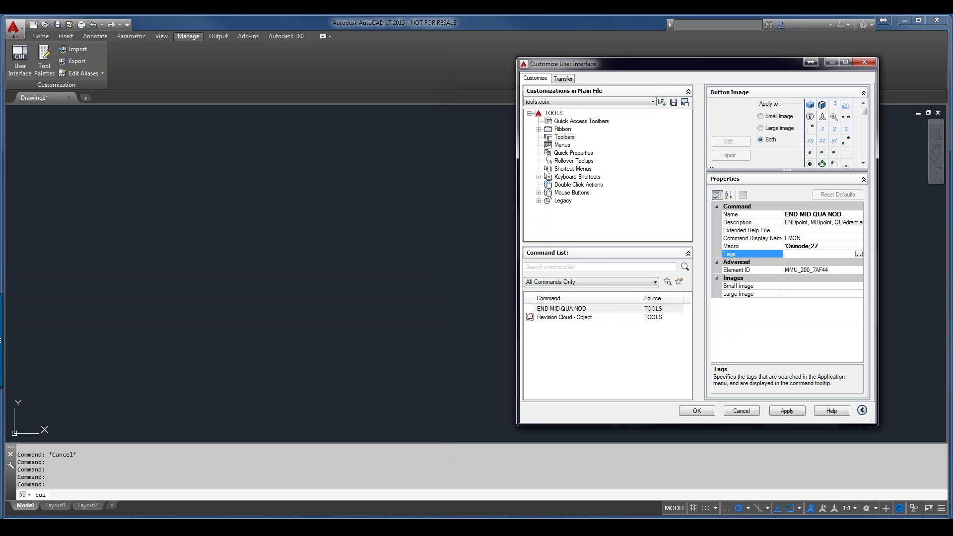
key(alt+Tab)
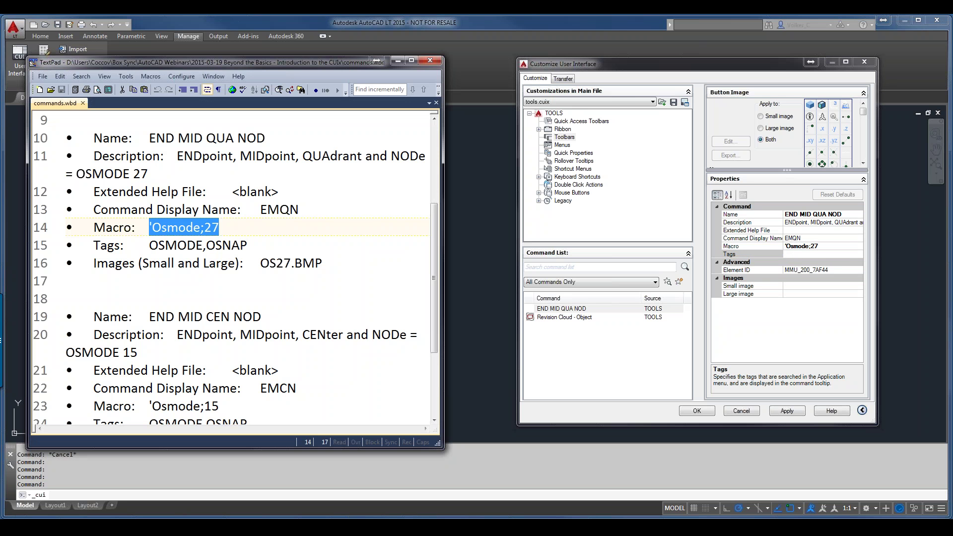
drag(247, 245, 150, 249)
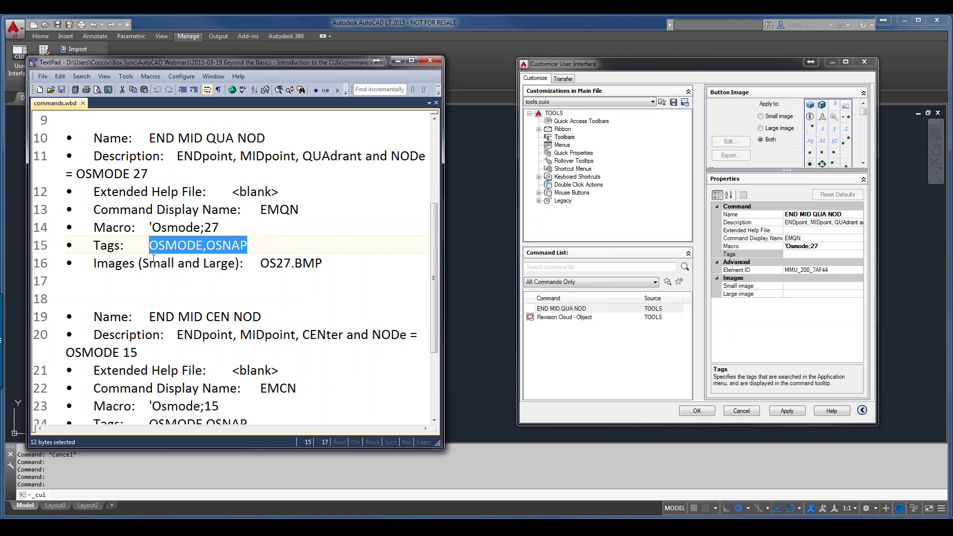
click(769, 255)
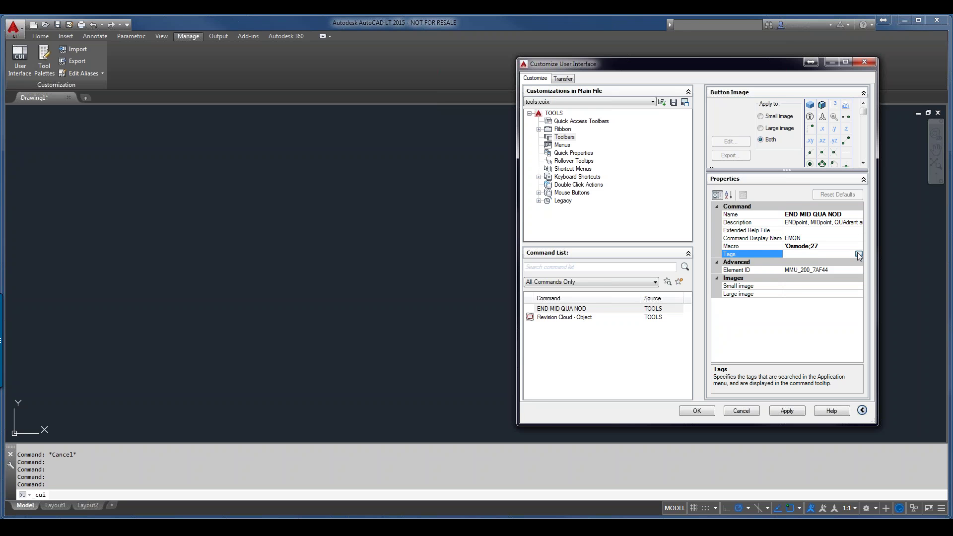
click(858, 254)
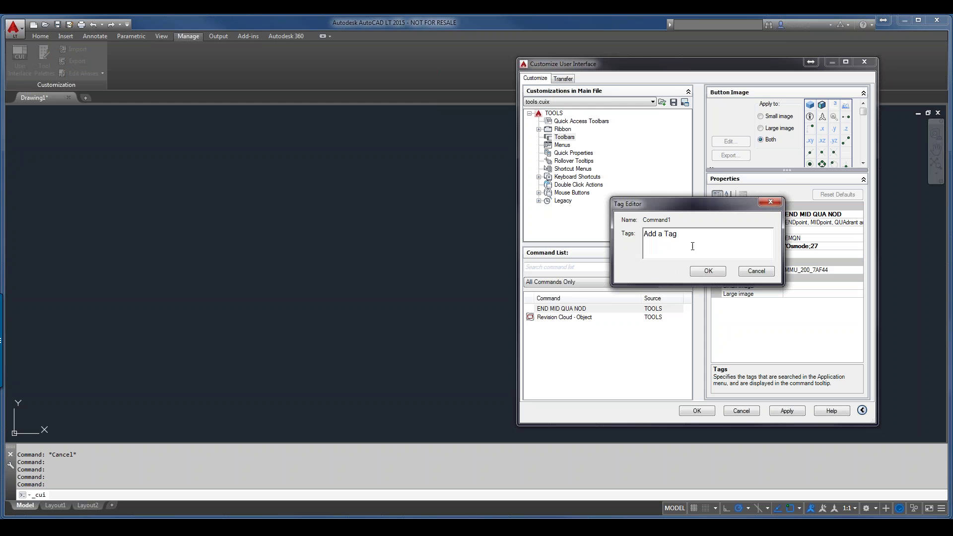
text(OSMODE,OSNAP,)
click(709, 272)
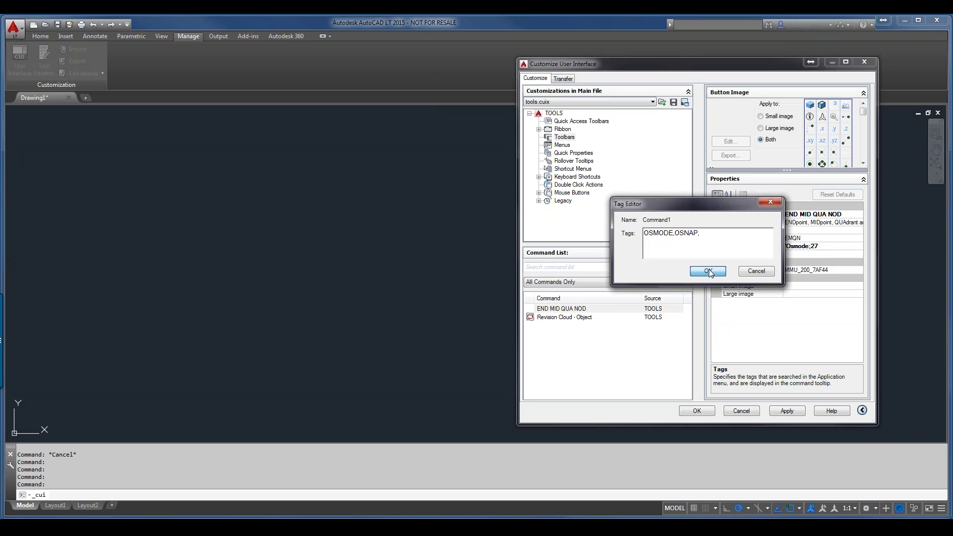
Step: Assign OS27.BMP as both the small and large image of the END MID QUA NOD command and apply the changes
click(813, 285)
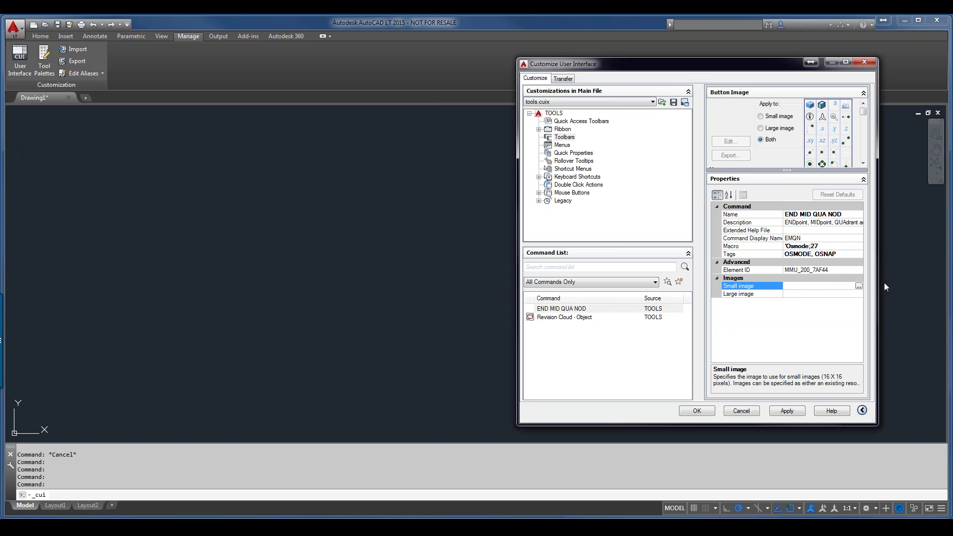
click(858, 286)
double_click(702, 173)
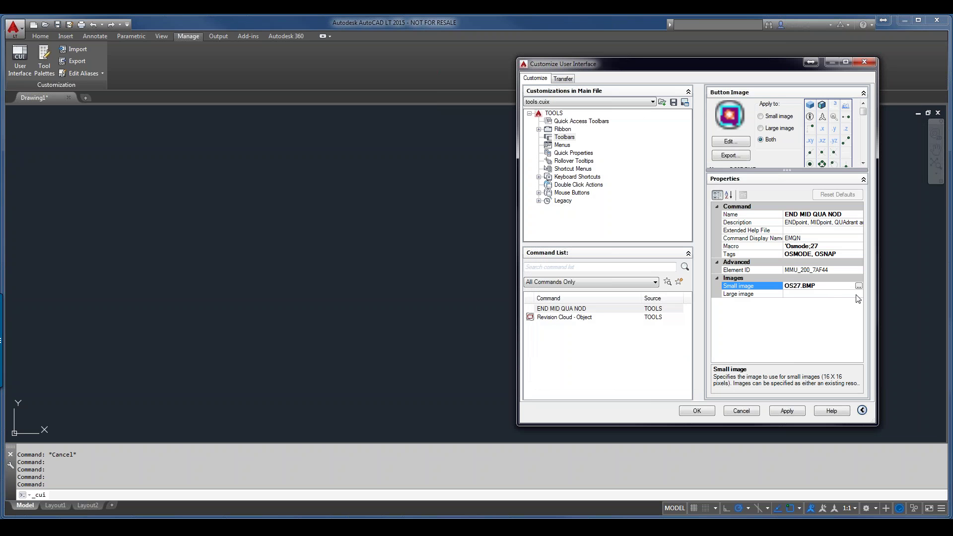
click(858, 296)
click(858, 294)
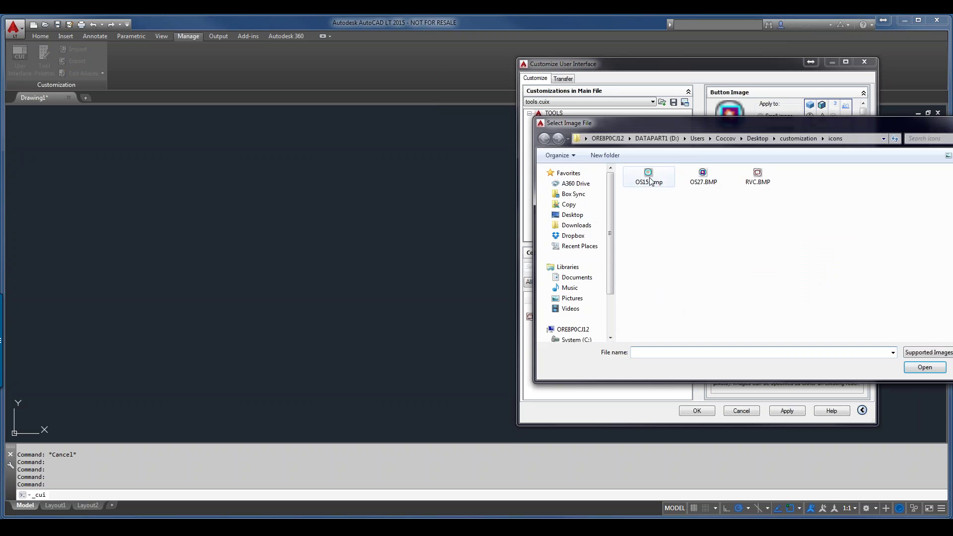
double_click(707, 180)
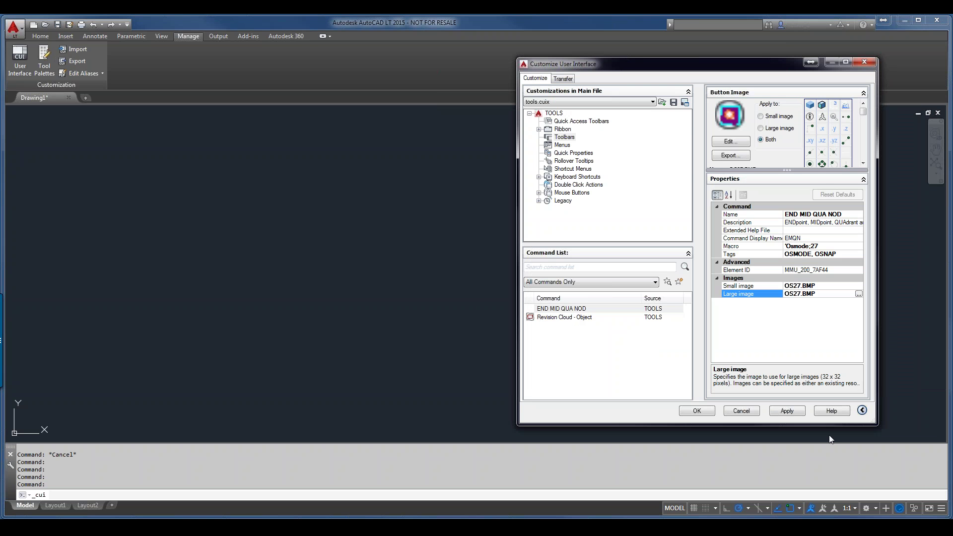
click(787, 411)
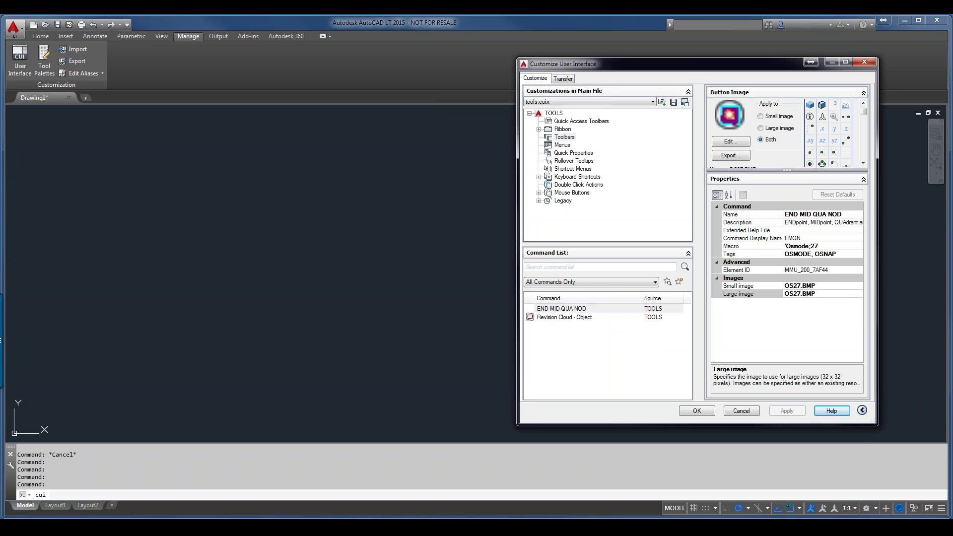
Step: Create a new command in tools.cuix and name it END MID CEN NOD, copied from the TextPad notes
key(alt+Tab)
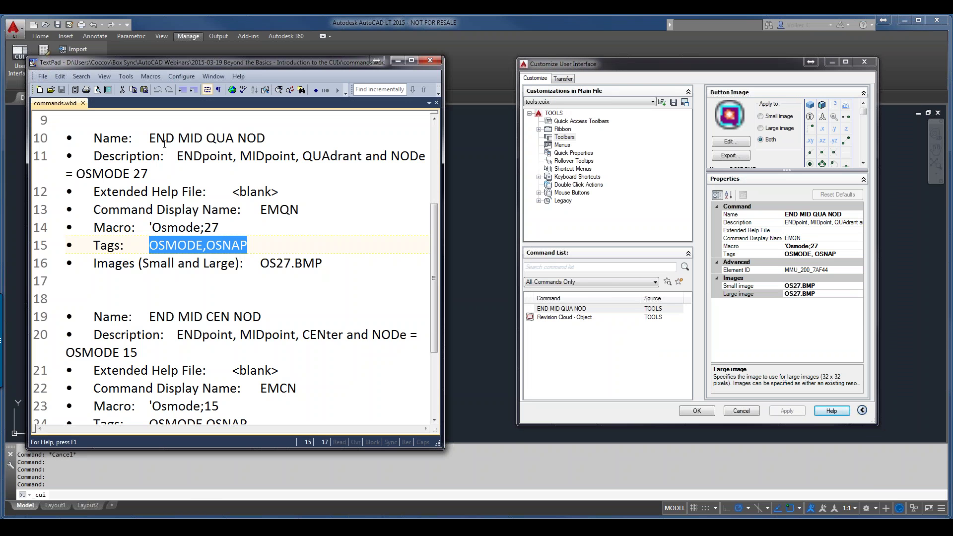
click(188, 299)
scroll(188, 299, down, 2)
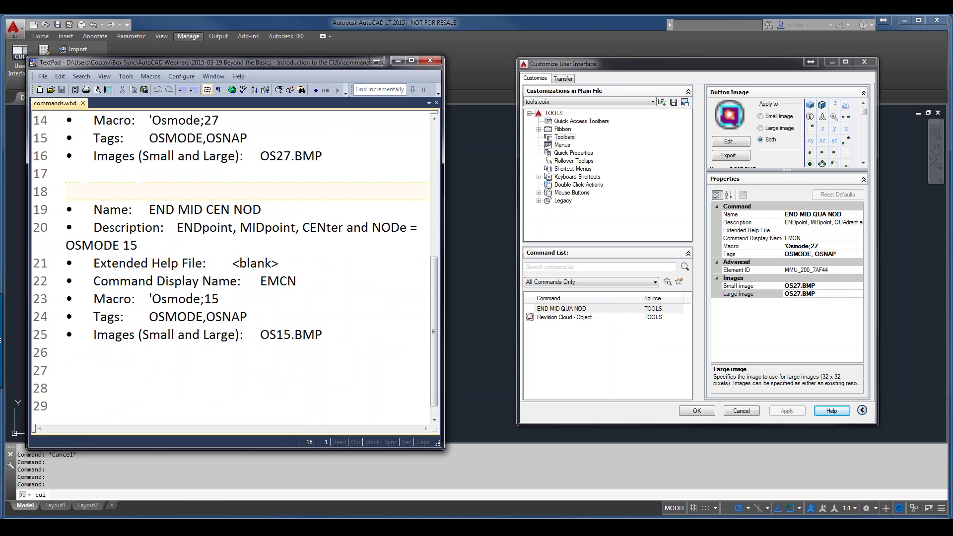
drag(261, 209, 150, 209)
key(ctrl+c)
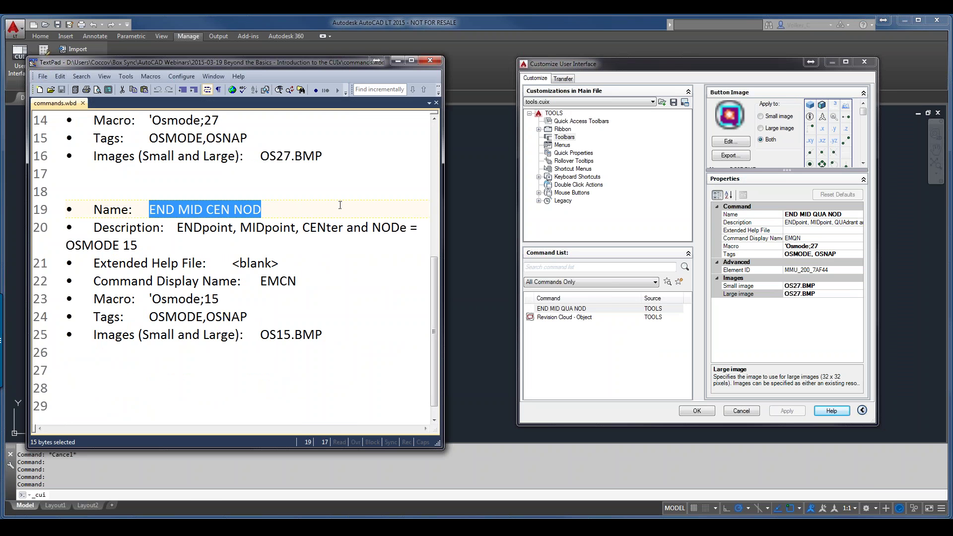
click(680, 282)
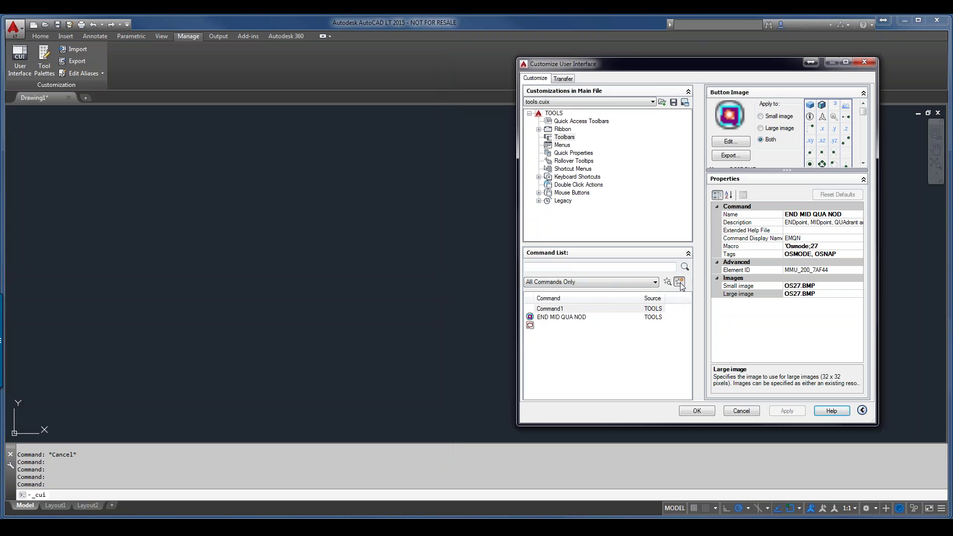
click(680, 282)
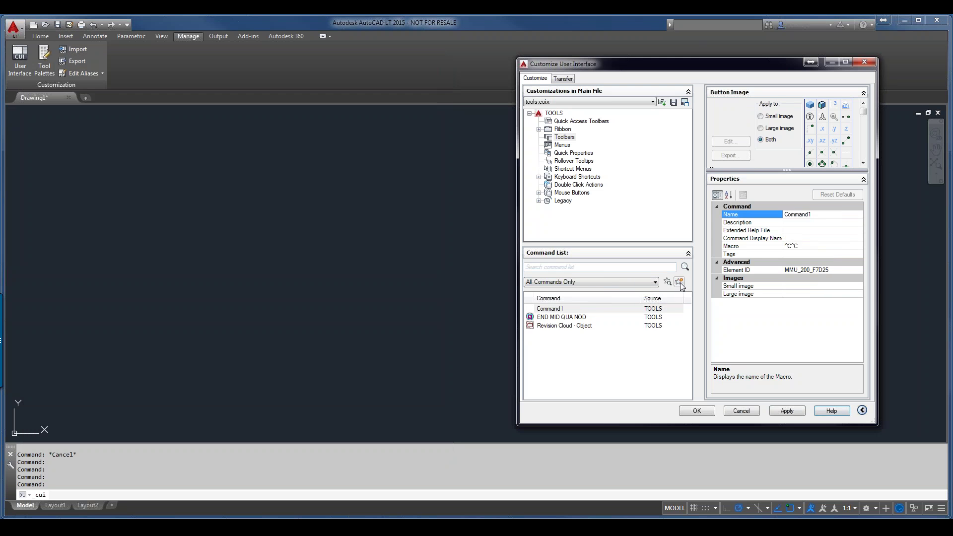
click(800, 214)
key(ctrl+v)
Step: Set the END MID CEN NOD command's description to "ENDpoint, MIDpoint, CENter and NODe = OSMODE 15", copied from the notes
click(806, 223)
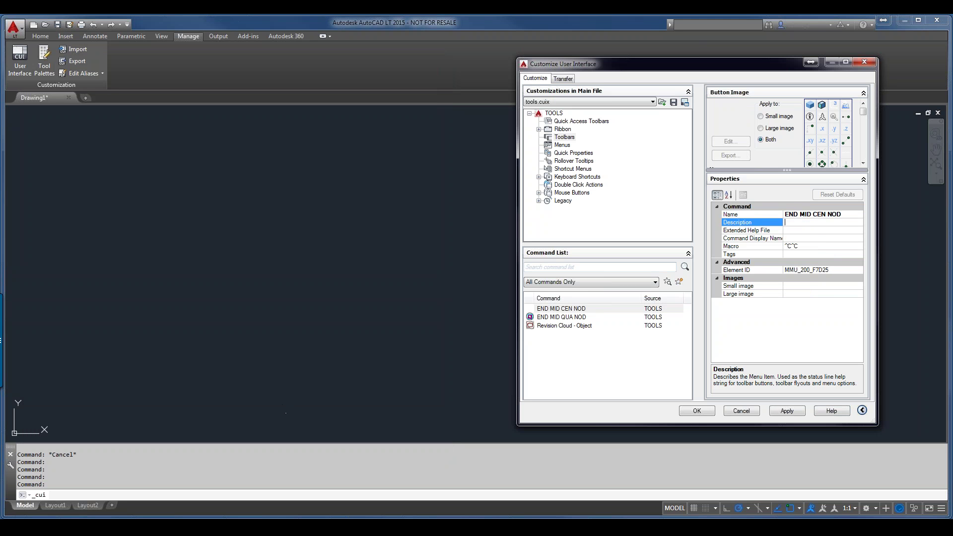
click(109, 481)
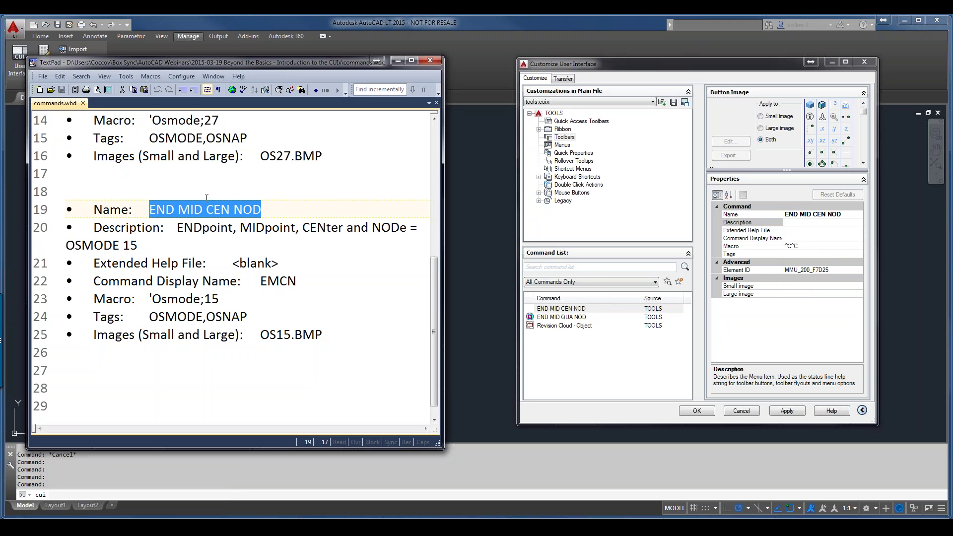
drag(177, 227, 182, 238)
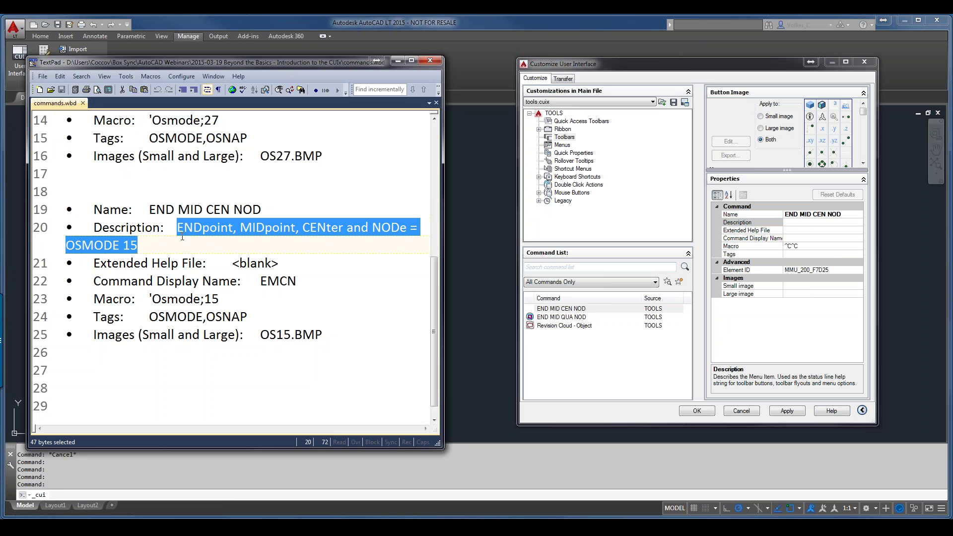
key(alt+Tab)
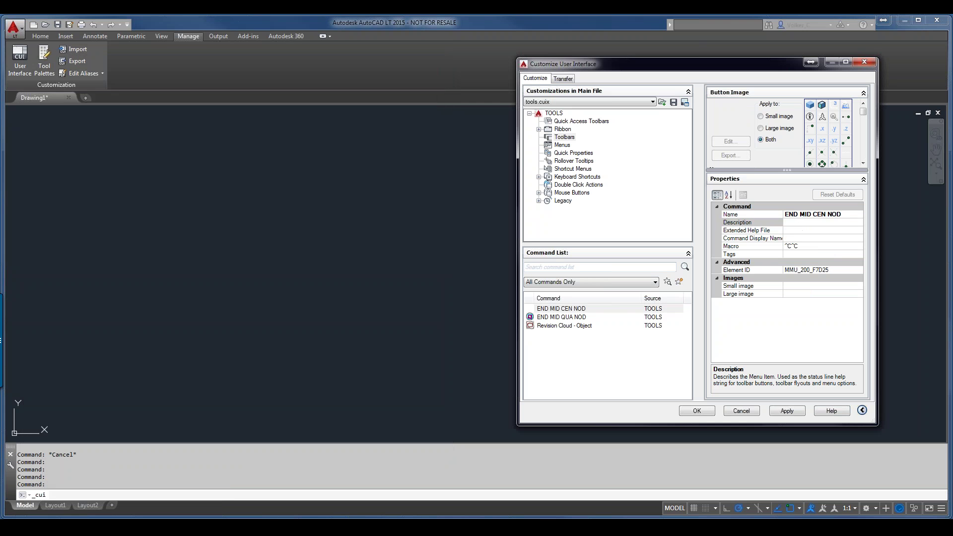
key(ctrl+v)
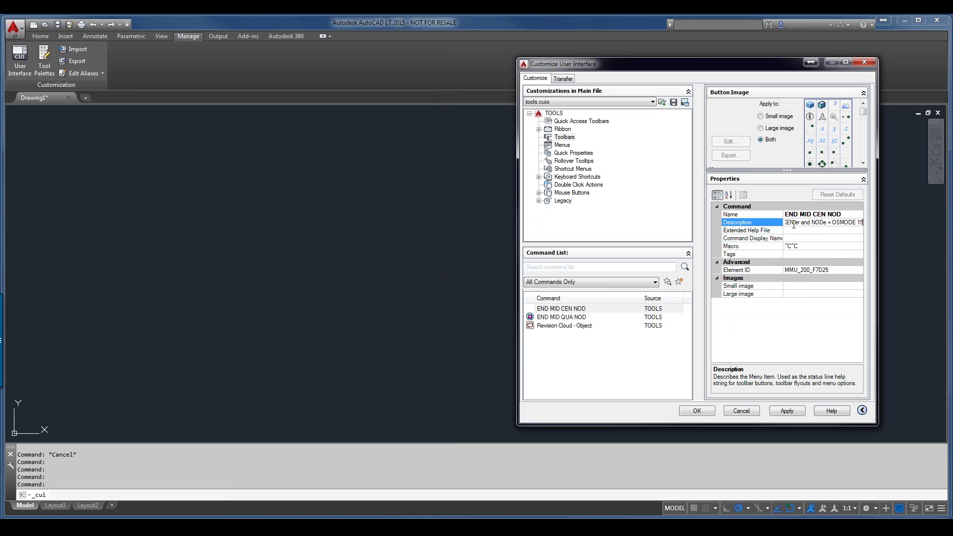
Step: Set the END MID CEN NOD command's display name to EMCN, copied from the notes
click(796, 238)
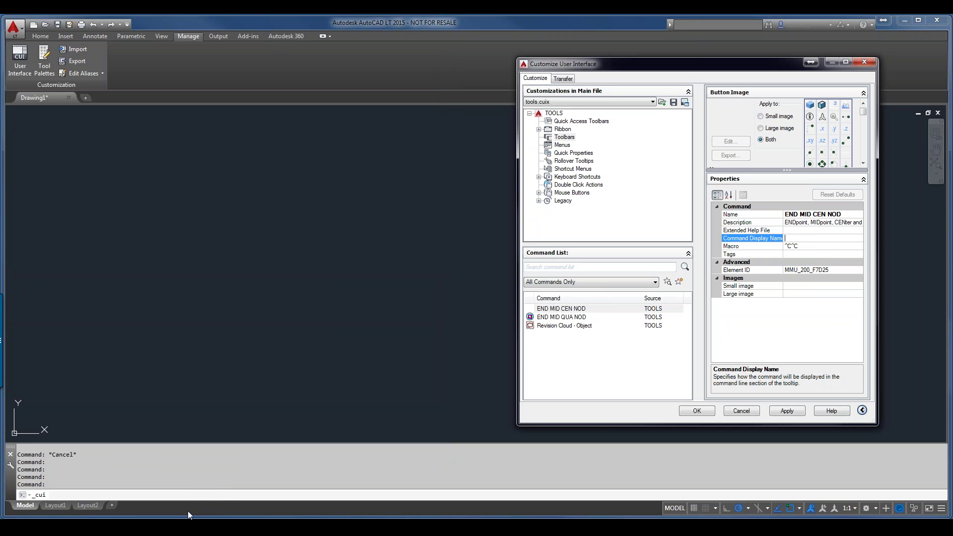
key(alt+Tab)
double_click(264, 283)
key(ctrl+c)
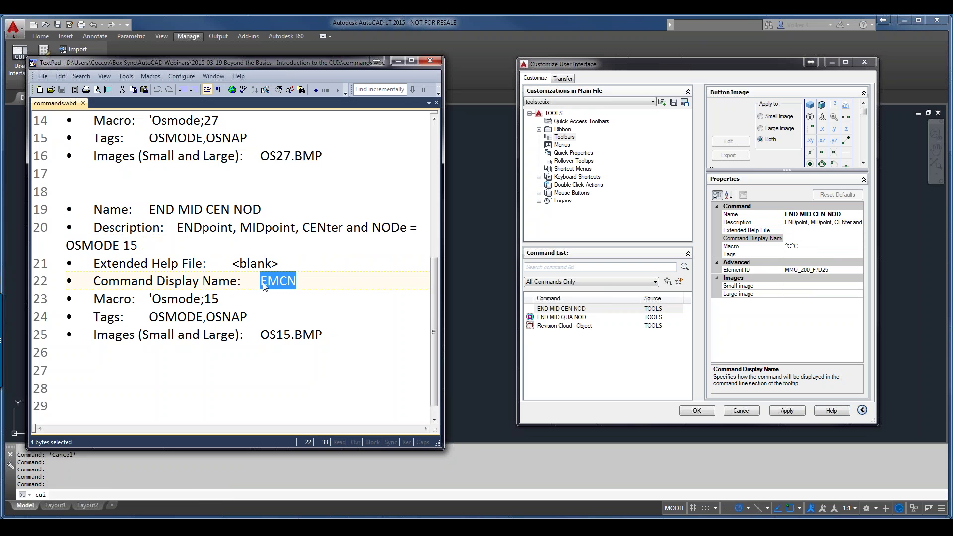
click(800, 242)
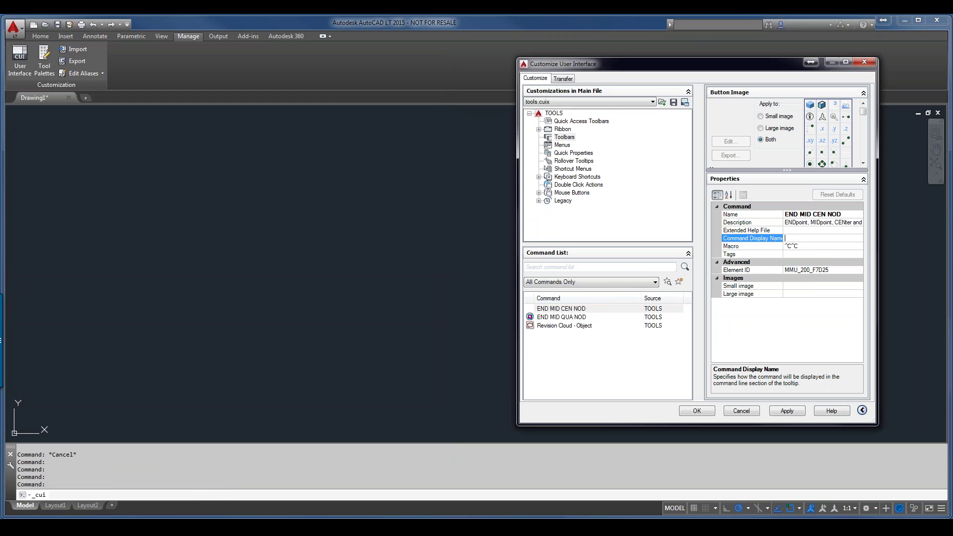
key(ctrl+v)
Step: Replace the END MID CEN NOD command's default macro with 'Osmode;15, copied from the notes
key(alt+Tab)
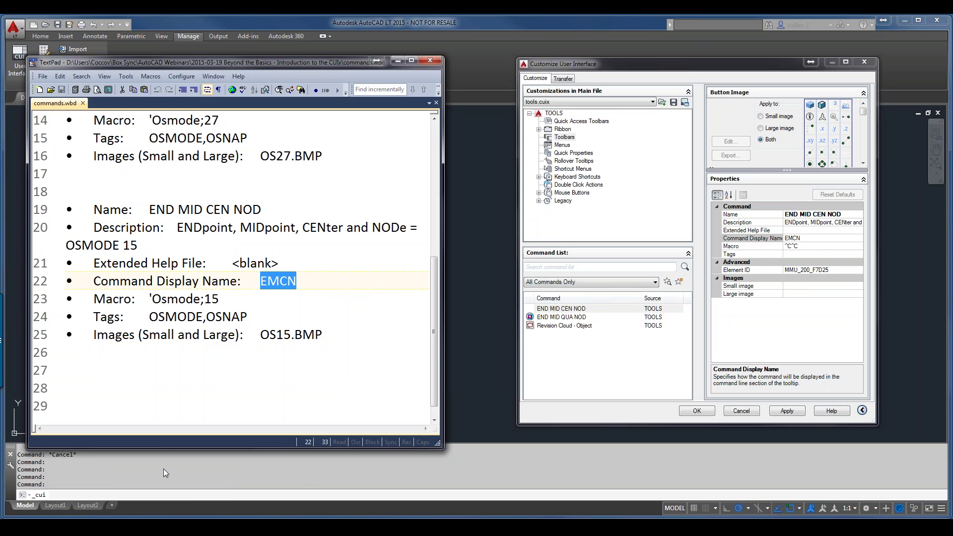
double_click(212, 298)
drag(218, 299, 148, 299)
key(ctrl+c)
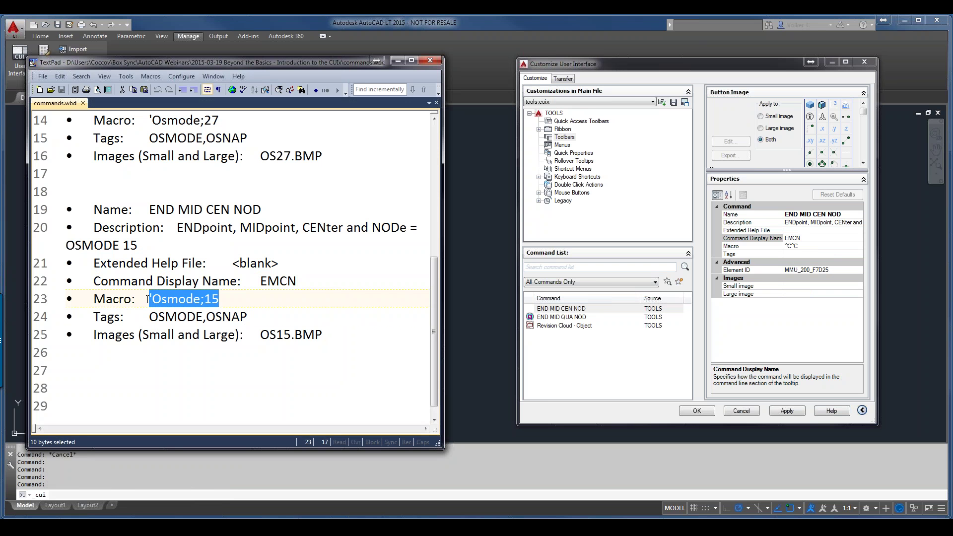
click(790, 246)
key(ctrl+v)
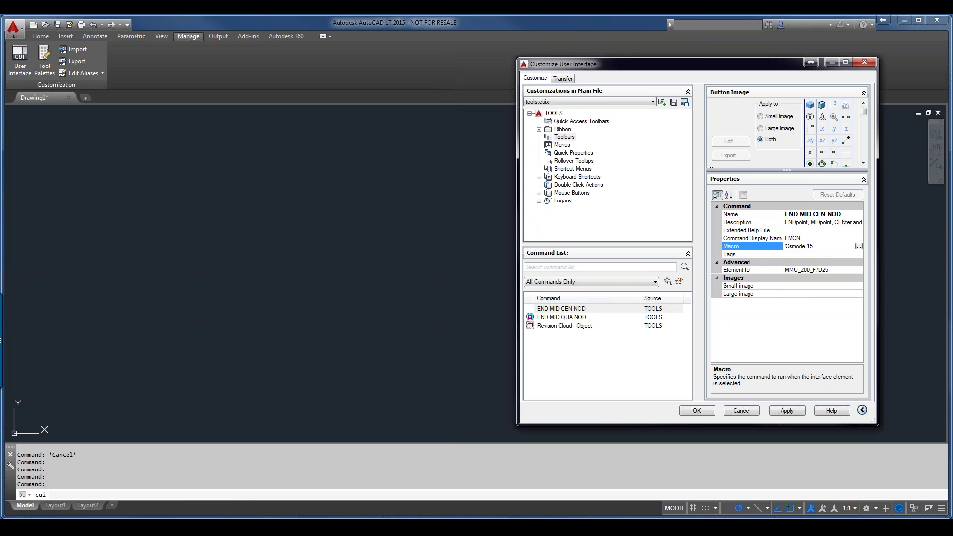
Step: Add the tags OSMODE and OSNAP from the notes to the END MID CEN NOD command
click(803, 254)
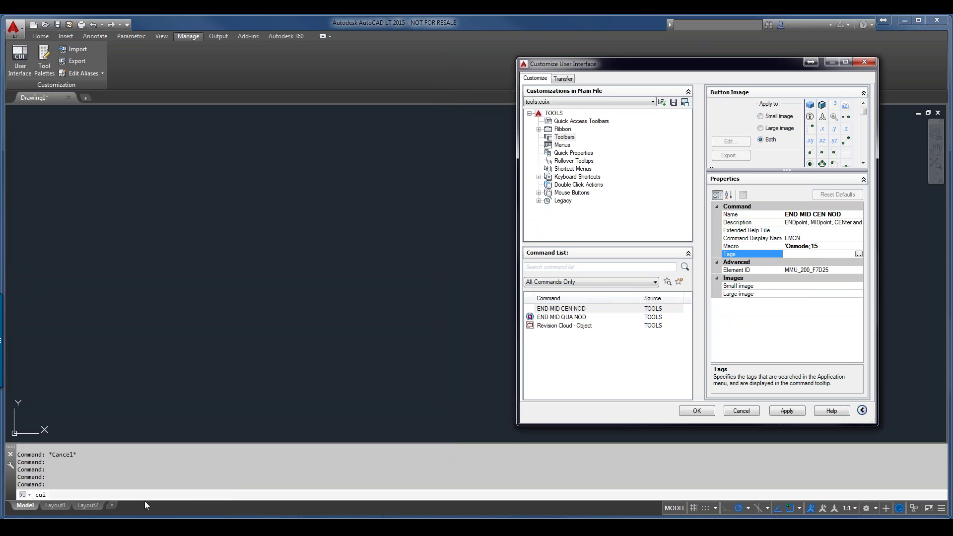
click(178, 517)
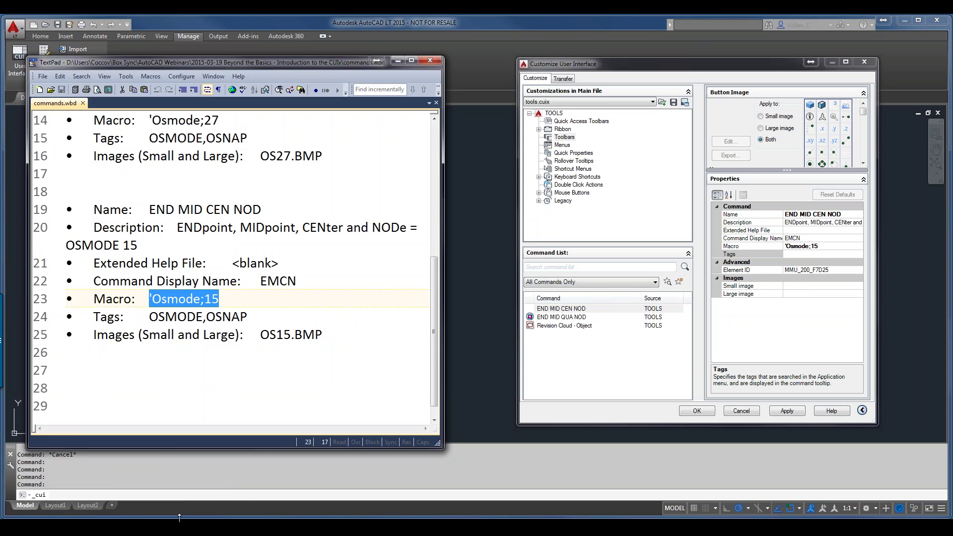
drag(247, 316, 145, 321)
key(ctrl+c)
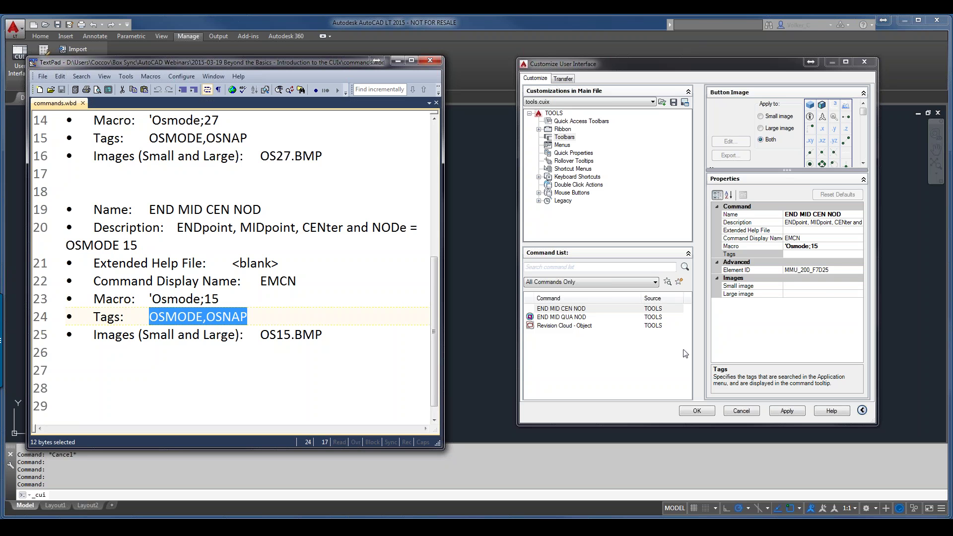
click(853, 254)
click(858, 254)
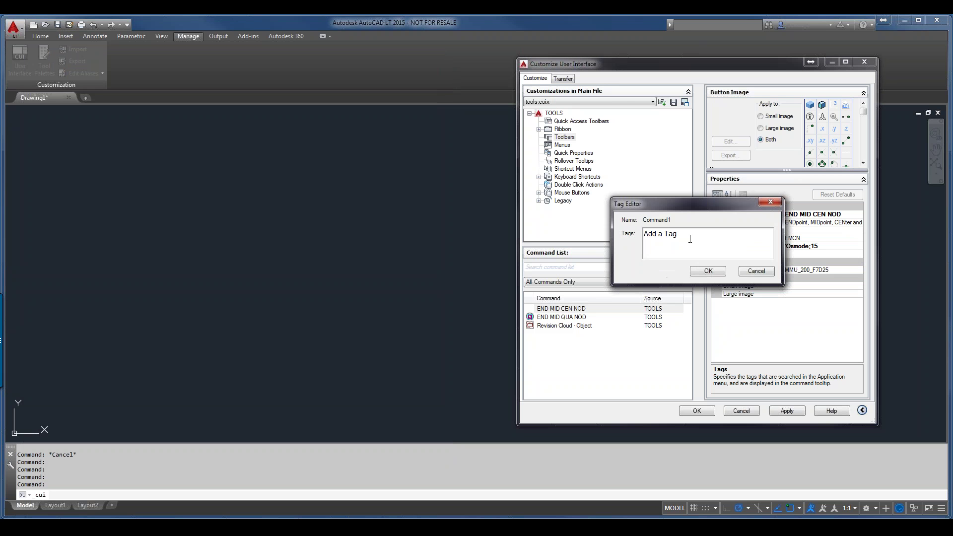
key(ctrl+v)
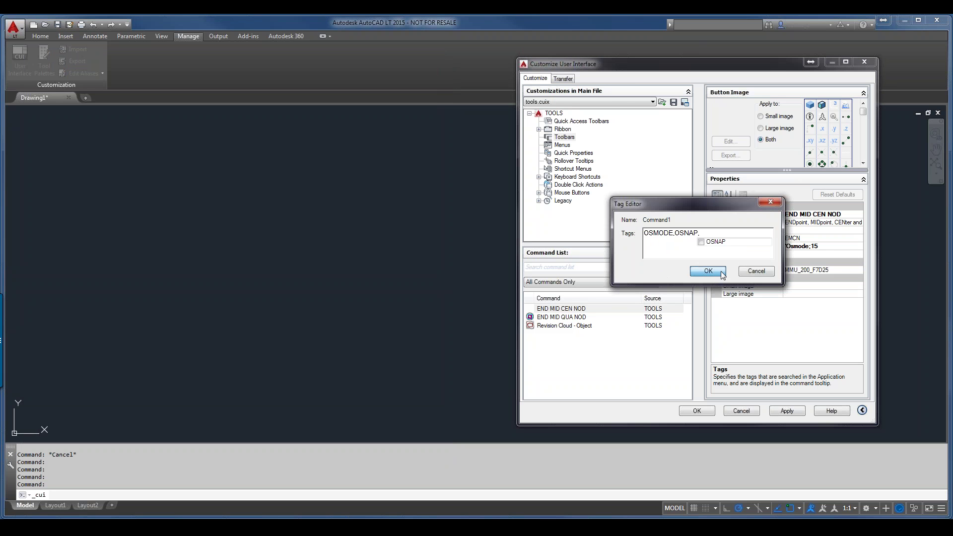
click(708, 271)
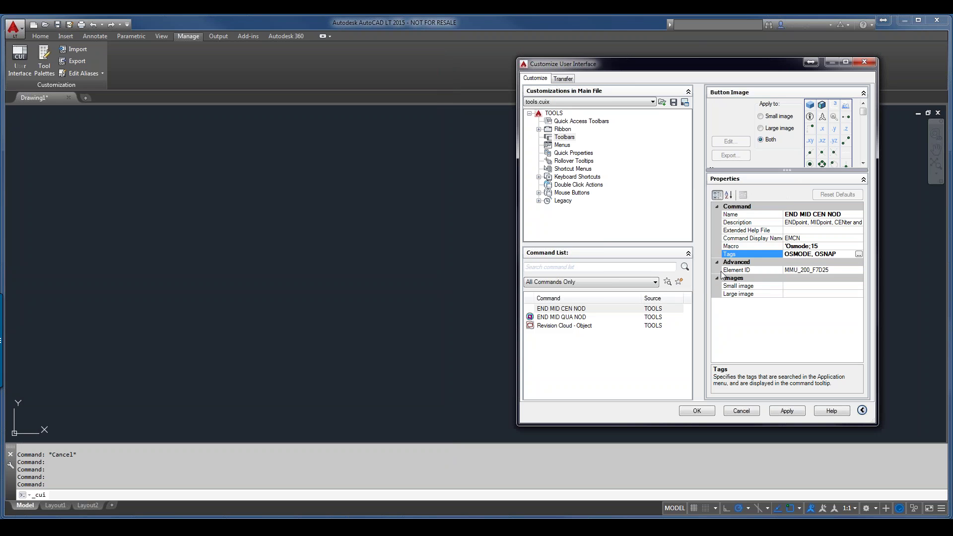
Step: Assign OS15.bmp as both the small and large image of the END MID CEN NOD command and apply the changes
click(860, 287)
click(857, 286)
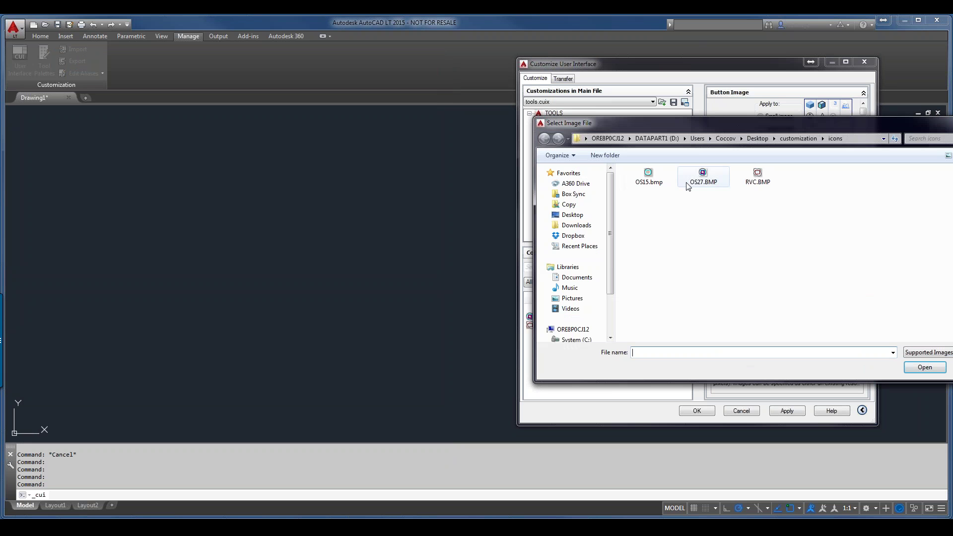
double_click(659, 177)
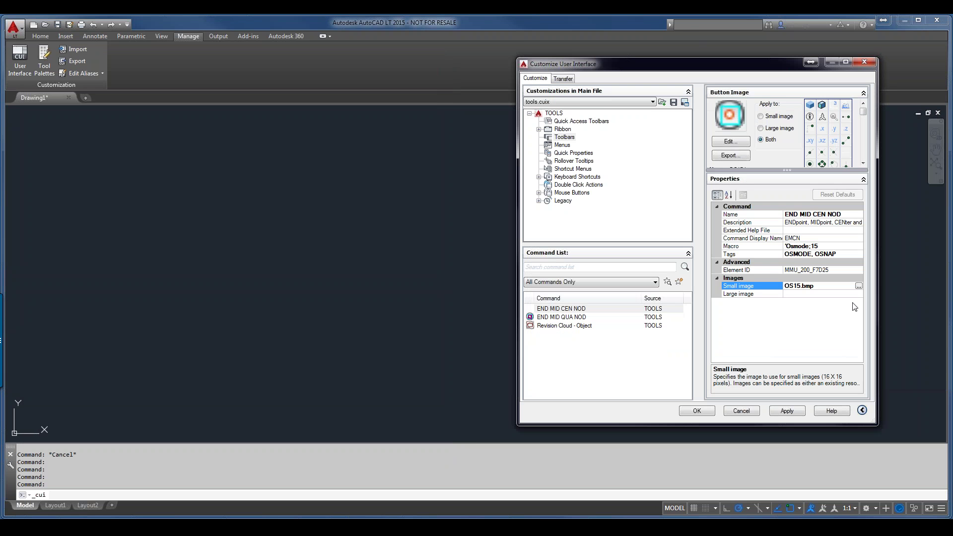
click(861, 295)
click(858, 294)
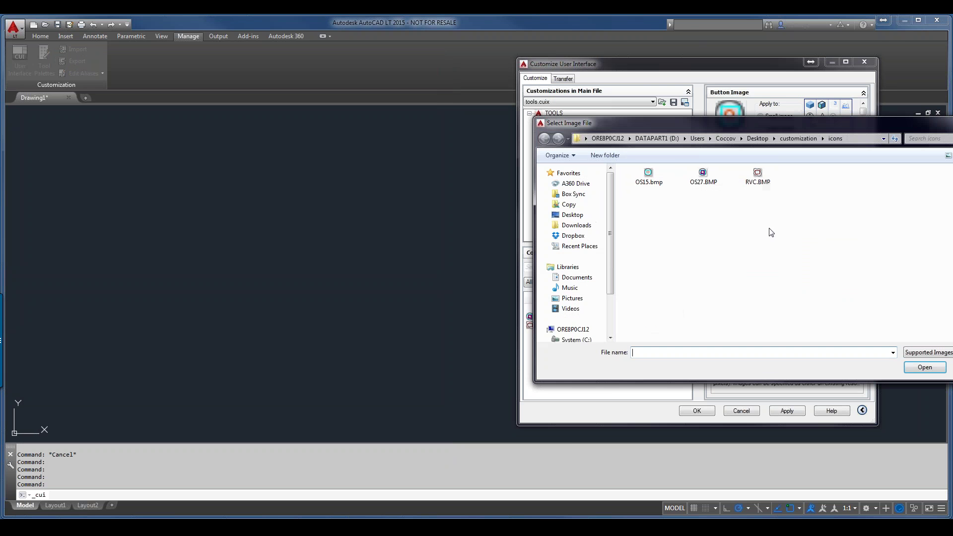
double_click(653, 176)
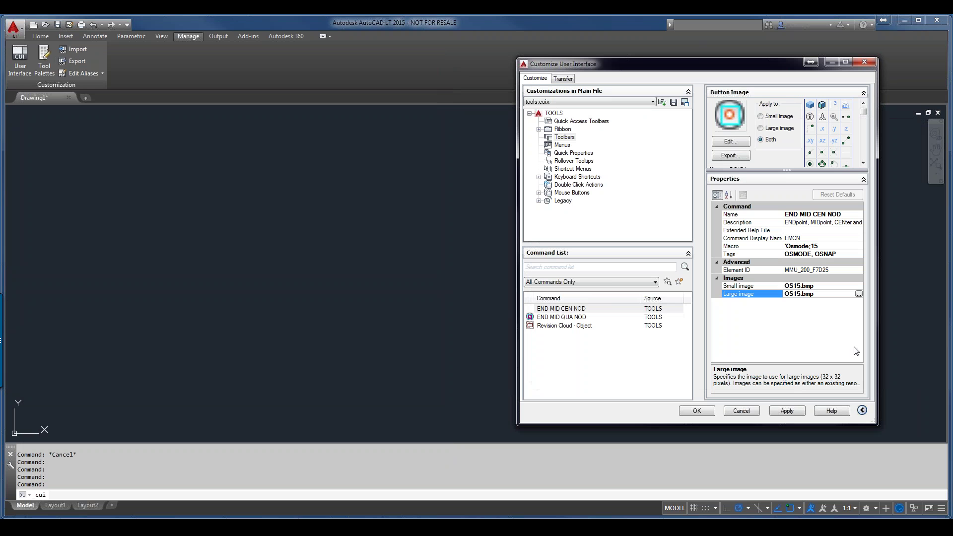
click(787, 411)
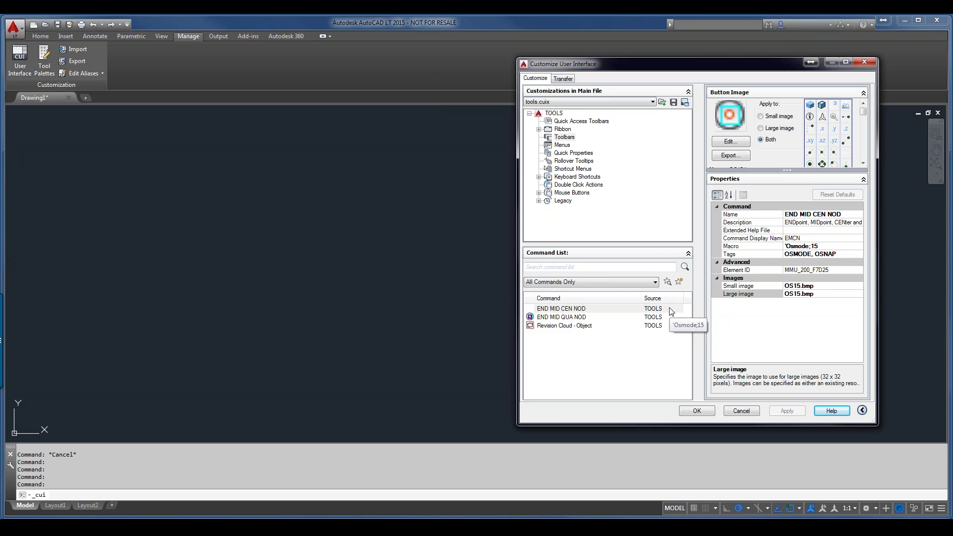
Step: Create a new ribbon tab named Tools Custom in the TOOLS customization
click(539, 129)
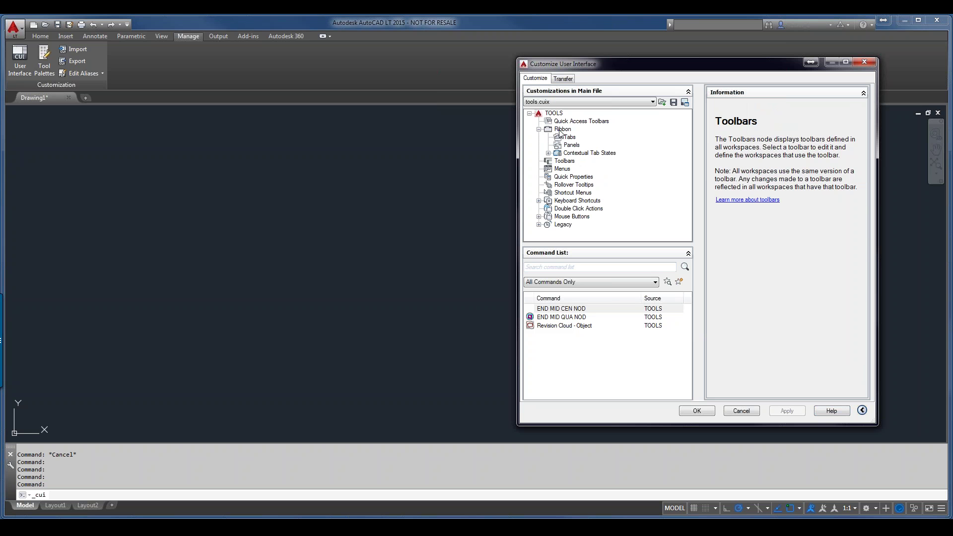
click(561, 130)
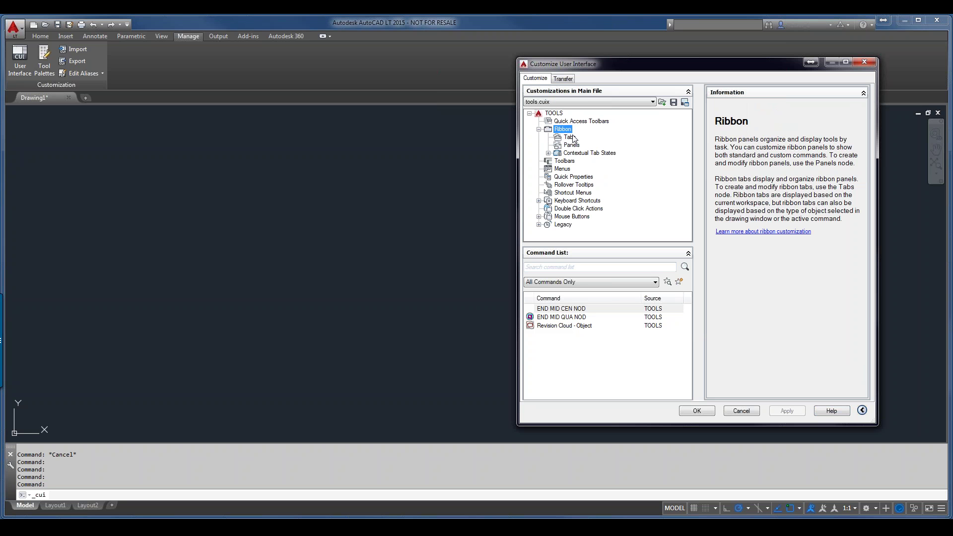
click(569, 138)
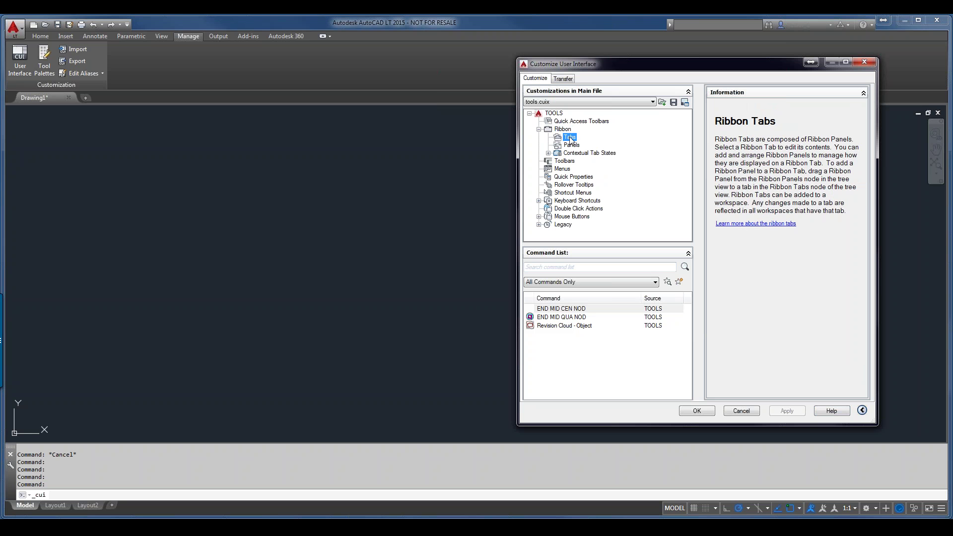
right_click(569, 138)
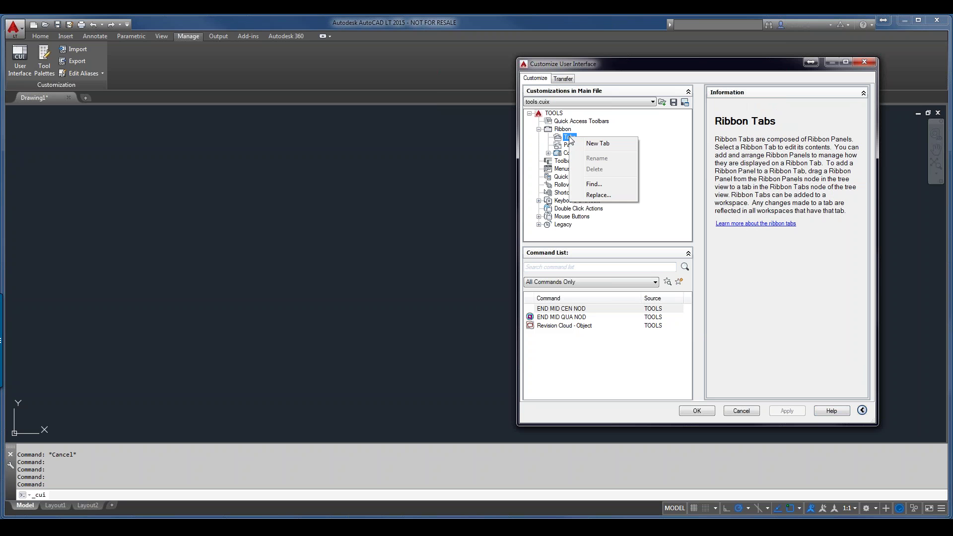
click(597, 142)
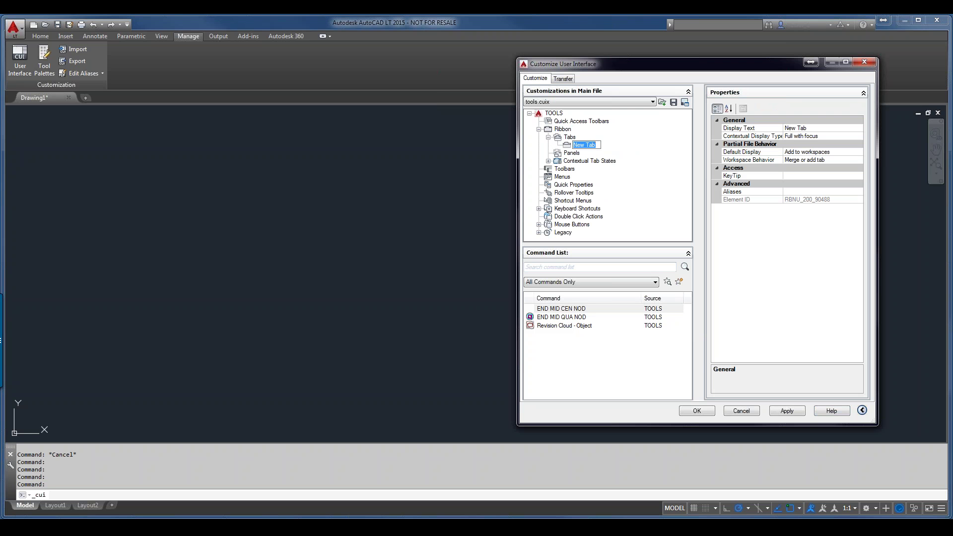
text(Tools Customm)
key(BackSpace)
Step: Create a new ribbon panel named Tools Annotate in the TOOLS customization
click(571, 154)
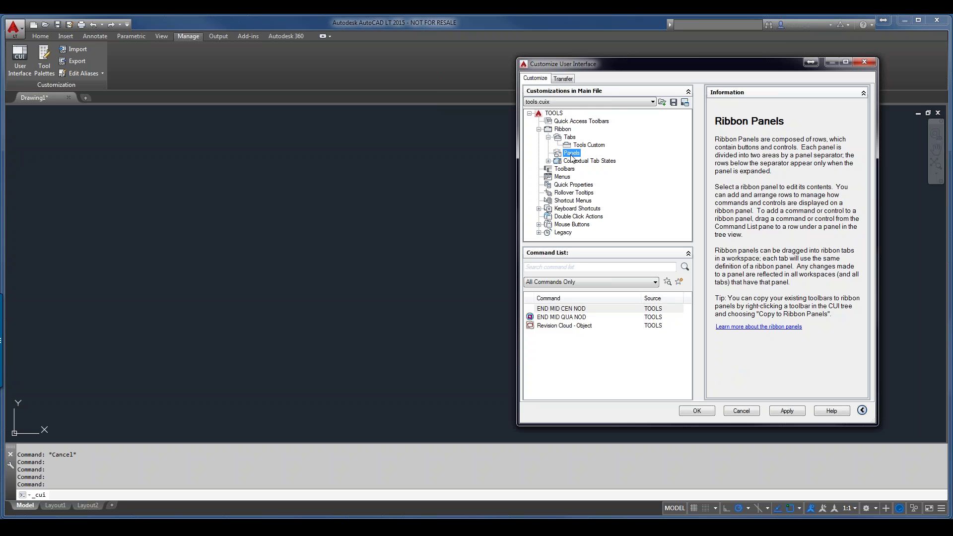
right_click(571, 157)
click(598, 160)
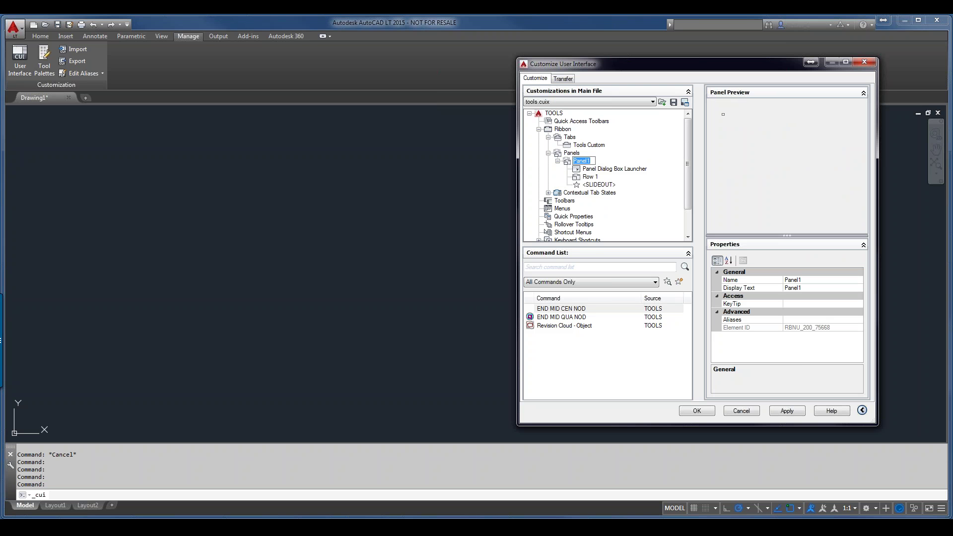
text(Tools Annotate)
key(Return)
Step: Create a second ribbon panel named Tools Osnap in the TOOLS customization
right_click(568, 163)
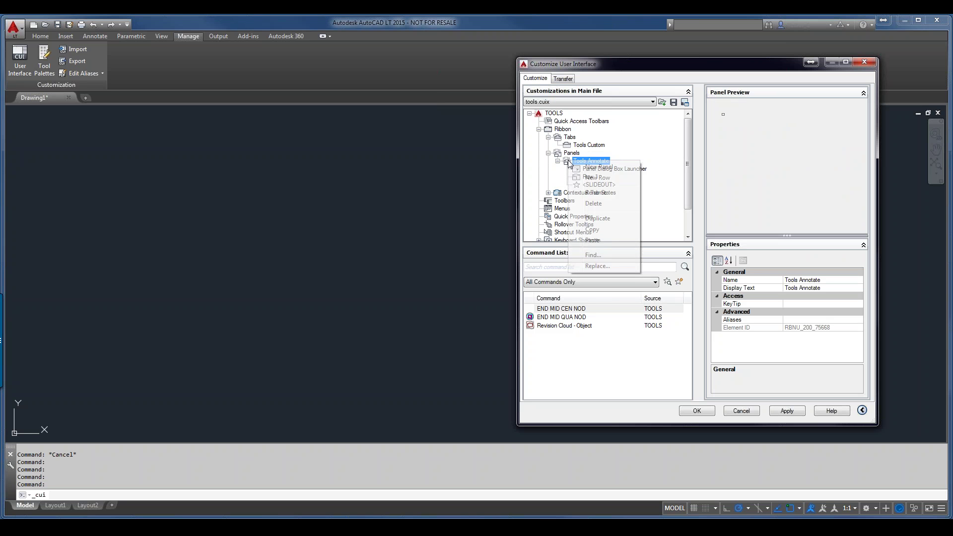
click(598, 167)
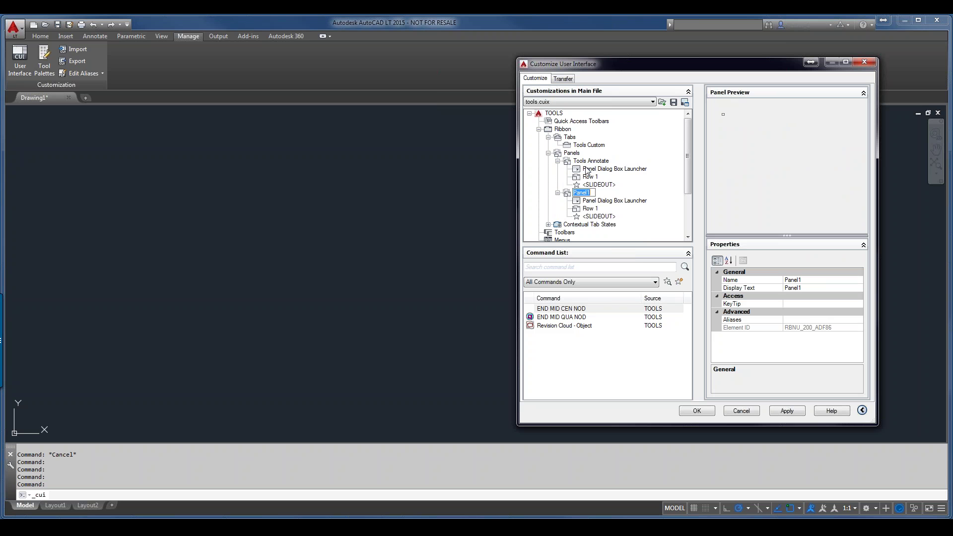
text(Tools Osnap)
click(599, 162)
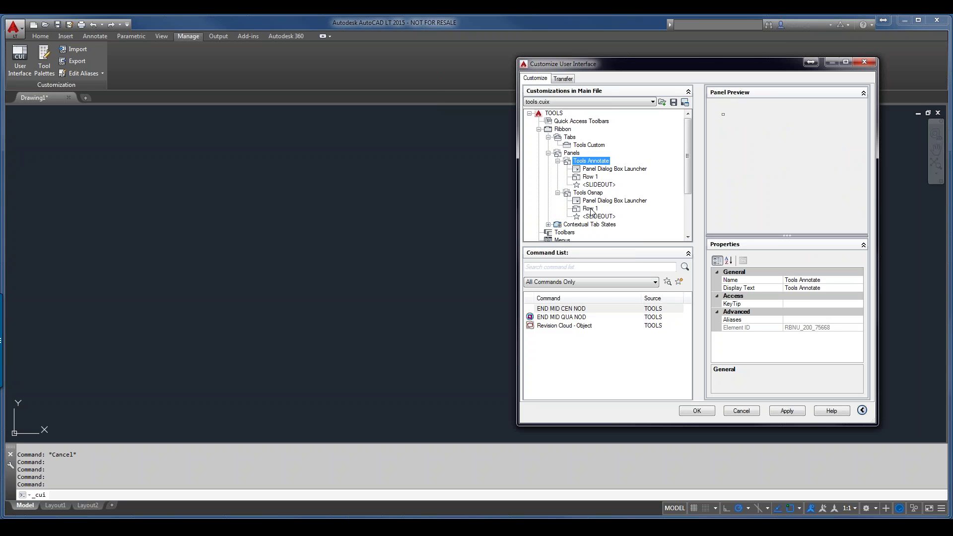
click(575, 154)
right_click(577, 157)
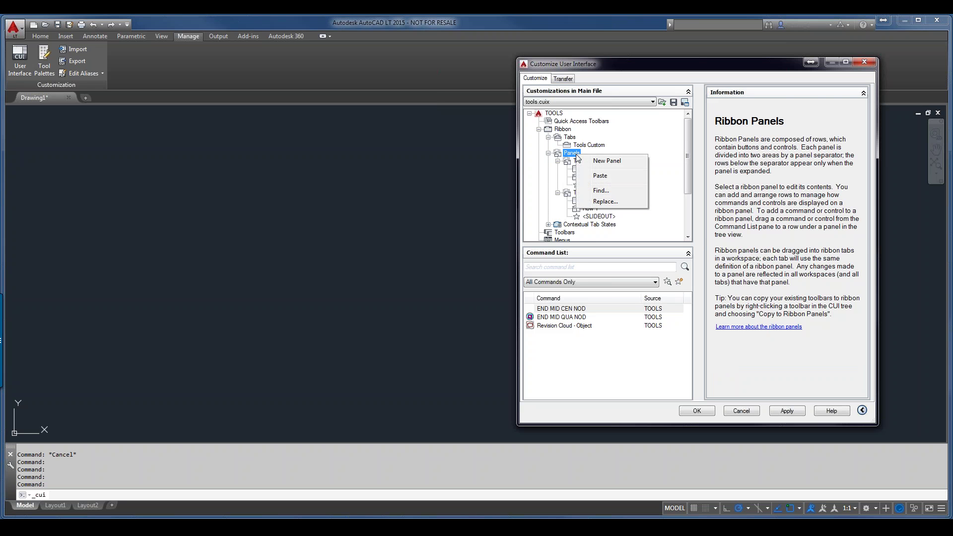
click(574, 162)
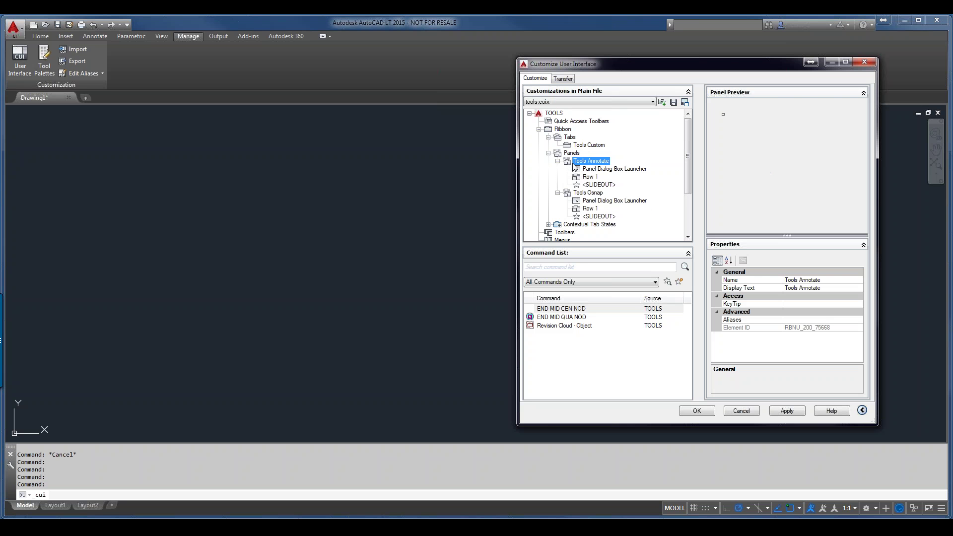
Step: Add a new row to the Tools Osnap panel and place the Revision Cloud - Object command in Row 1 of Tools Annotate
right_click(588, 194)
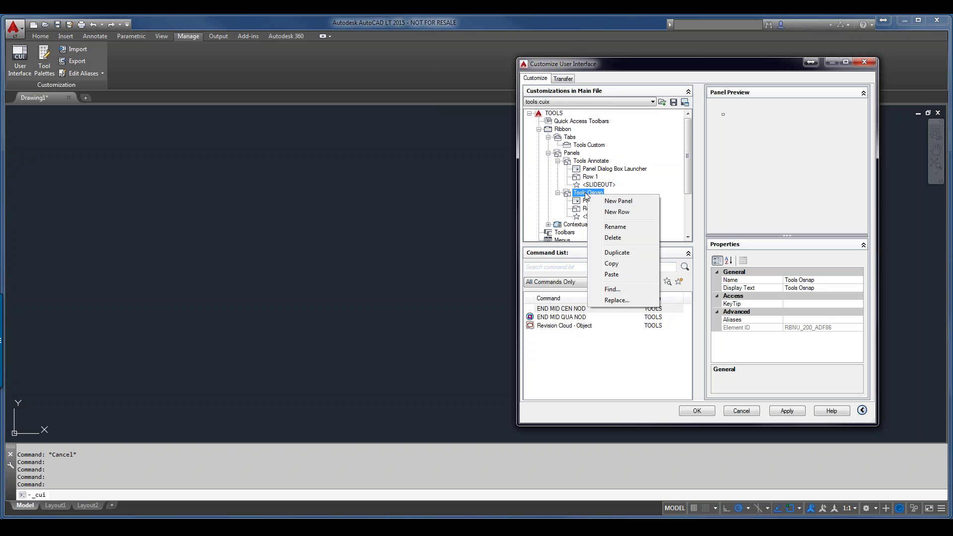
click(616, 212)
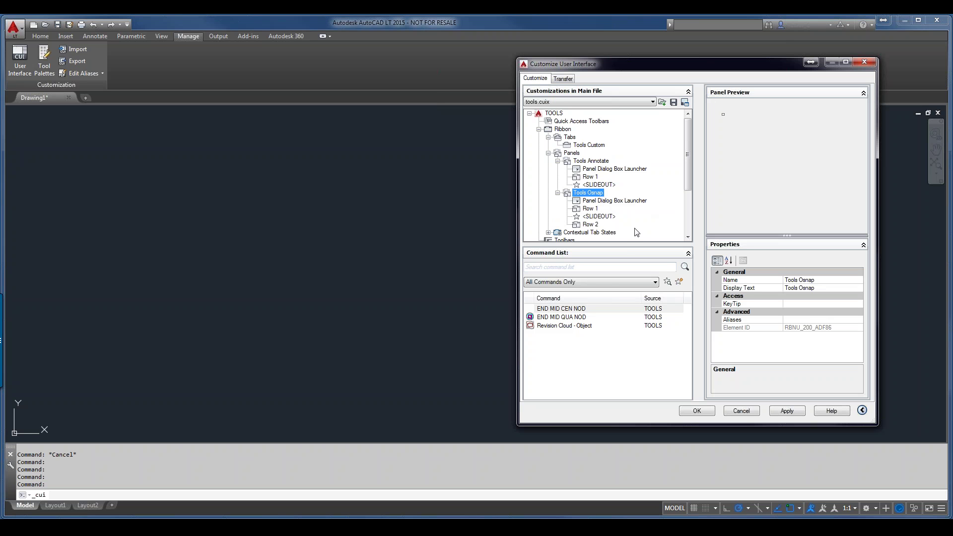
click(567, 327)
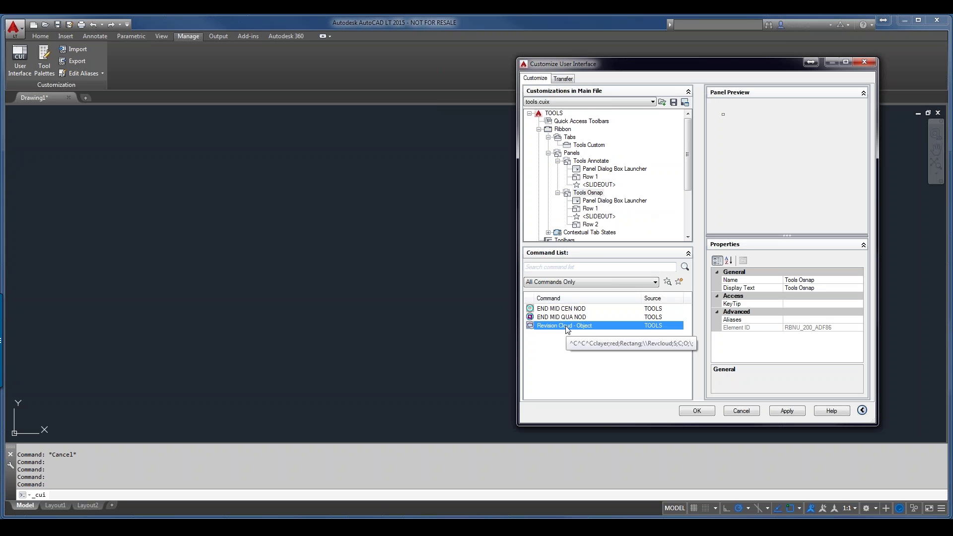
mouse_move(567, 330)
mouse_down()
mouse_move(494, 265)
mouse_move(494, 229)
mouse_move(522, 177)
mouse_move(570, 160)
mouse_move(590, 179)
mouse_up()
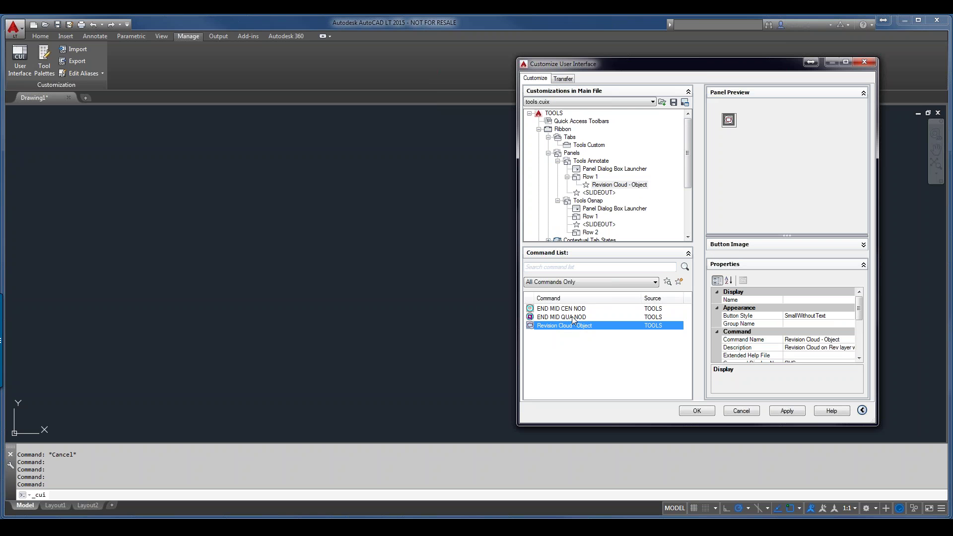
Step: Place the END MID QUA NOD and Revision Cloud - Object commands in Row 1 of the Tools Osnap panel
mouse_move(572, 318)
mouse_down()
mouse_move(576, 116)
mouse_move(572, 231)
mouse_move(576, 165)
mouse_move(564, 238)
mouse_move(573, 118)
mouse_move(572, 204)
mouse_move(575, 164)
mouse_move(578, 186)
mouse_move(599, 161)
mouse_move(598, 170)
mouse_move(486, 213)
mouse_move(449, 321)
mouse_move(419, 157)
mouse_move(529, 144)
mouse_move(590, 155)
mouse_move(591, 142)
mouse_up()
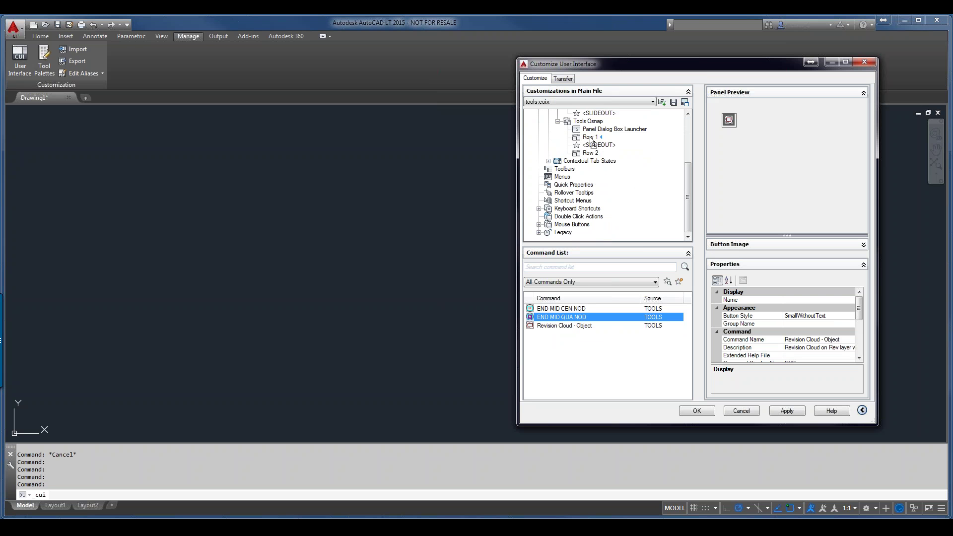
drag(591, 143, 592, 143)
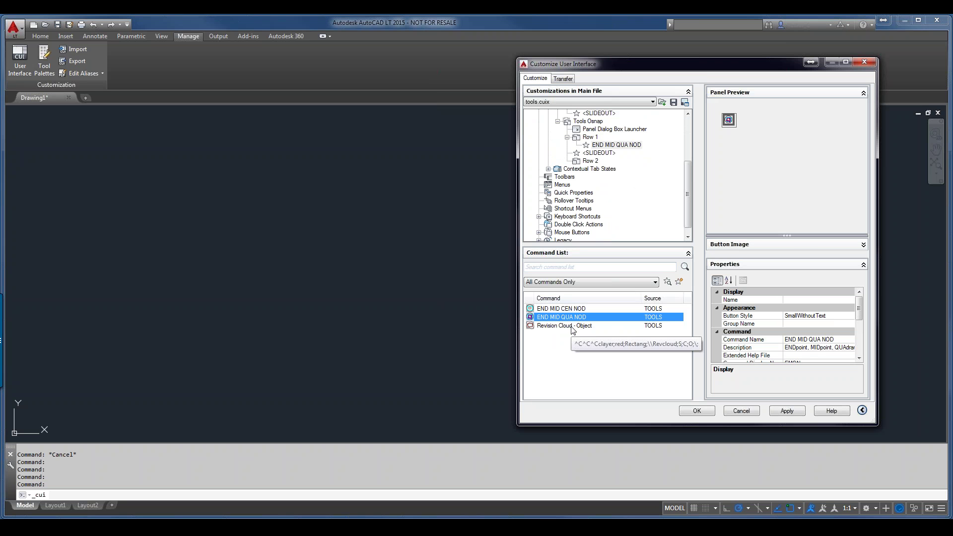
mouse_move(573, 330)
mouse_down()
mouse_move(496, 260)
mouse_move(530, 171)
mouse_move(597, 144)
mouse_up()
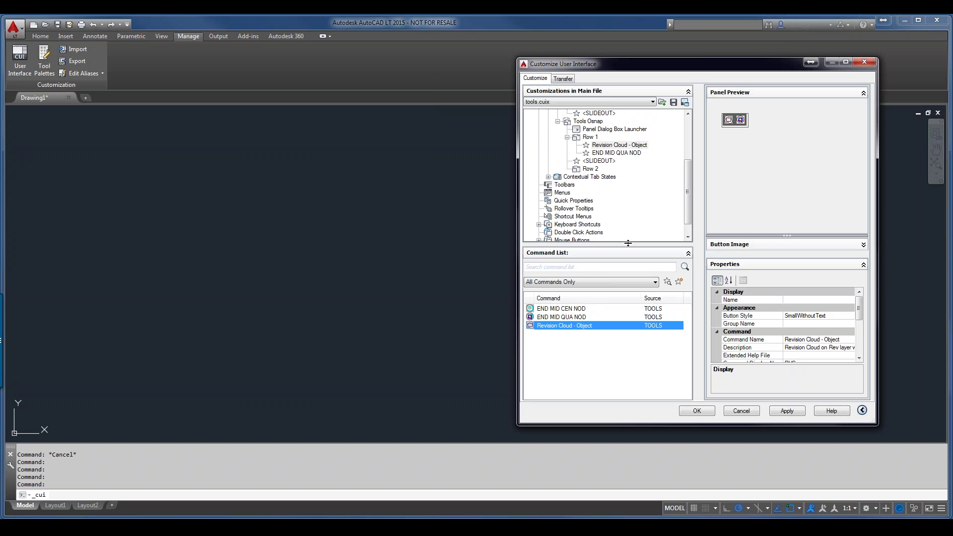
Step: Find the Snap, Osnap Settings command in the main customization file acadlt.cuix by searching for "osn" and copy it
click(651, 102)
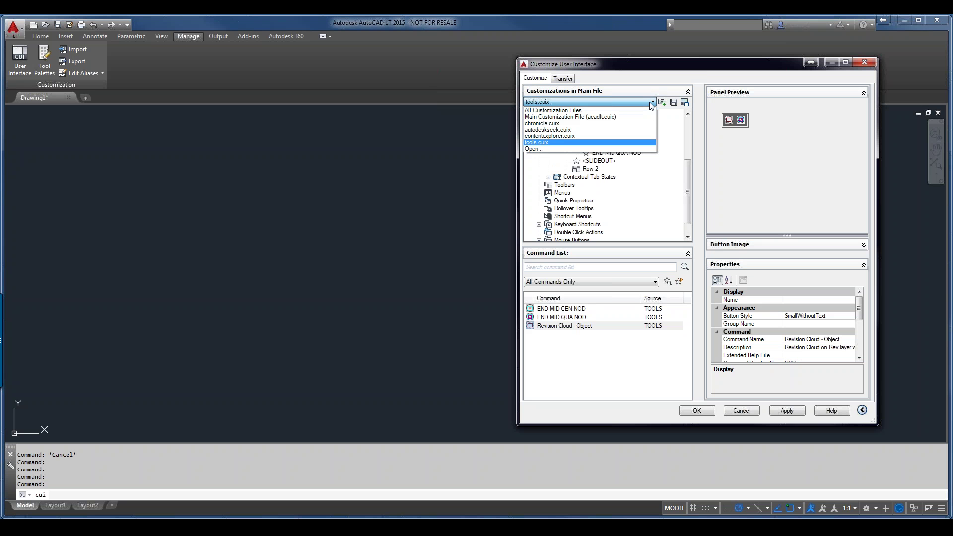
click(614, 117)
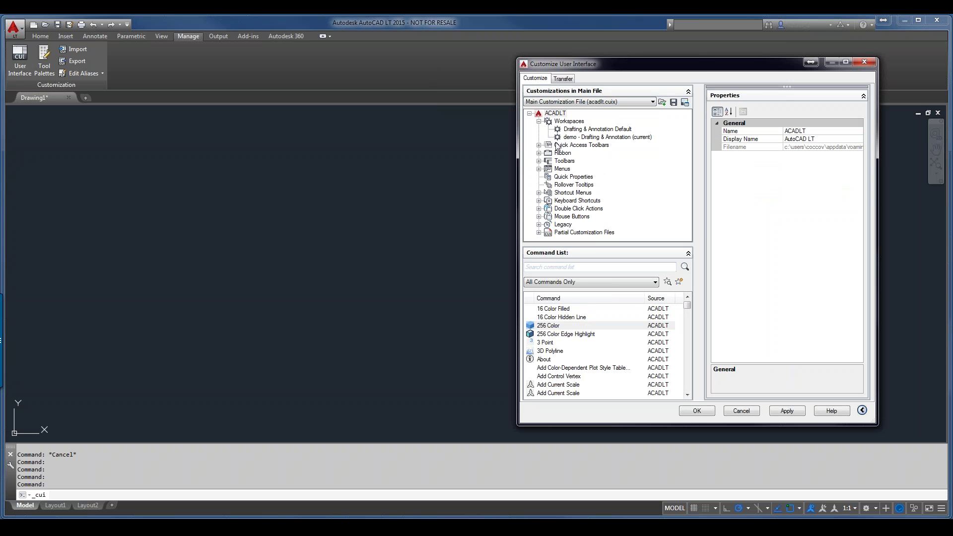
click(526, 266)
text(osn)
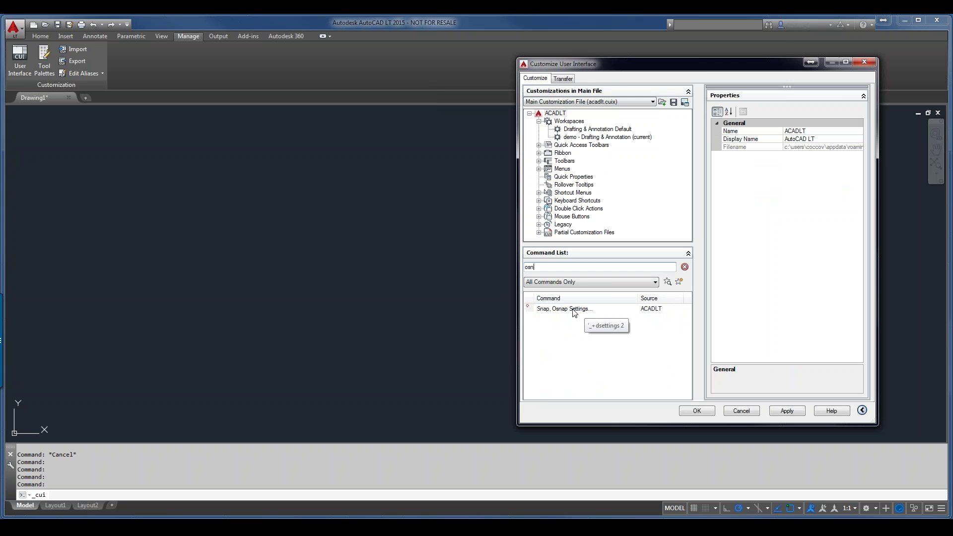
click(574, 310)
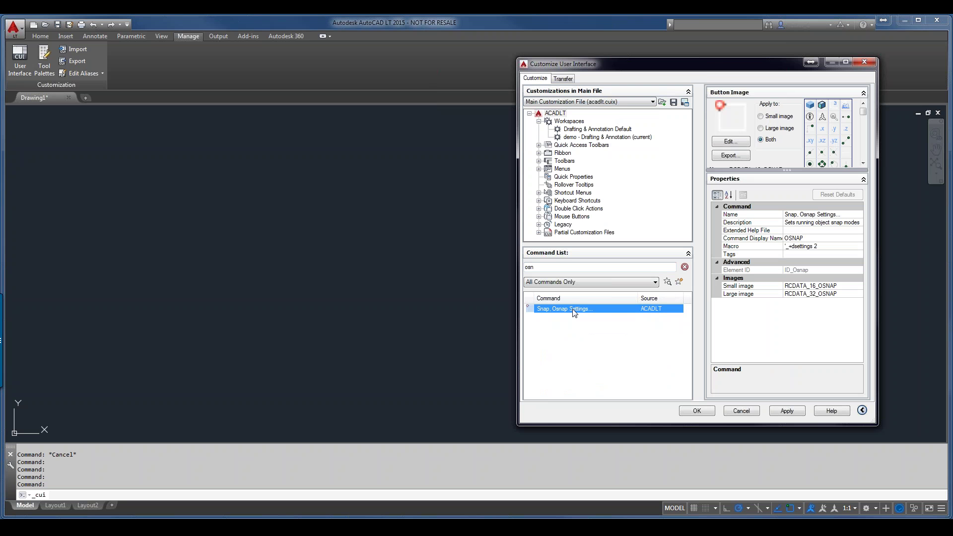
right_click(574, 313)
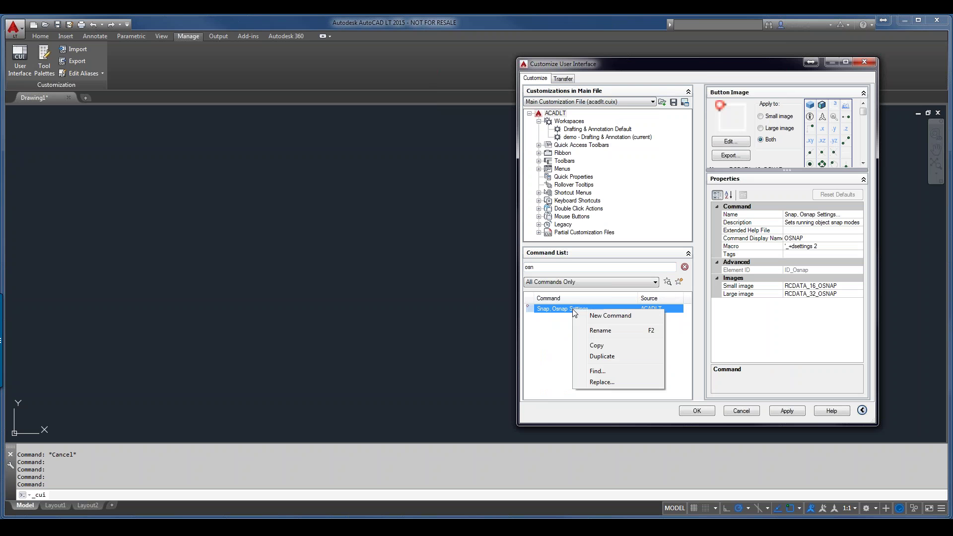
click(597, 346)
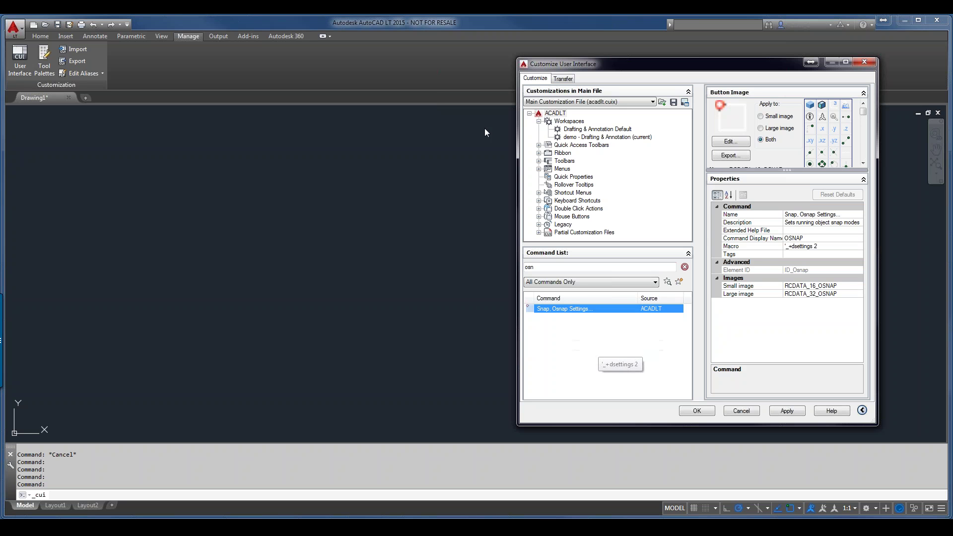
Step: Paste the copied Snap, Osnap Settings command into Row 2 of the Tools Osnap panel in tools.cuix
click(652, 102)
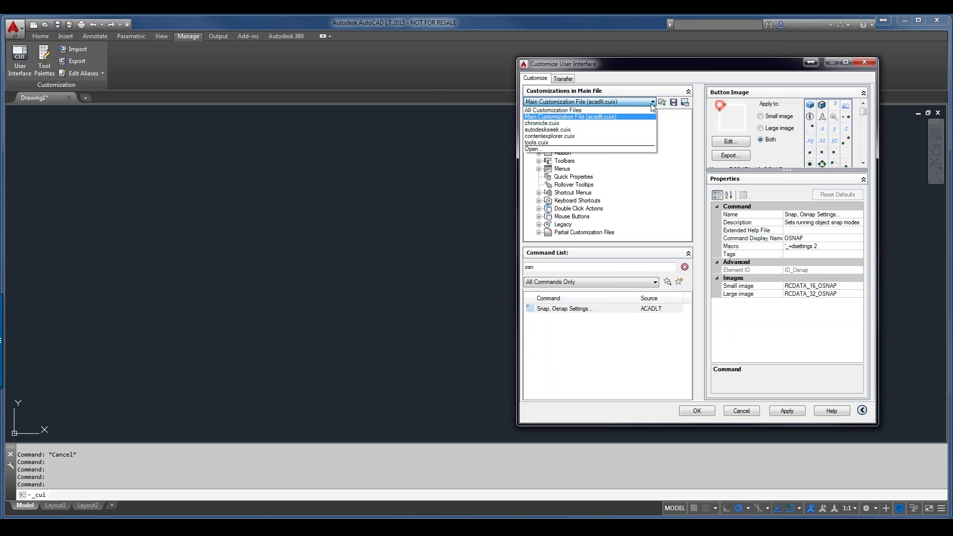
click(574, 145)
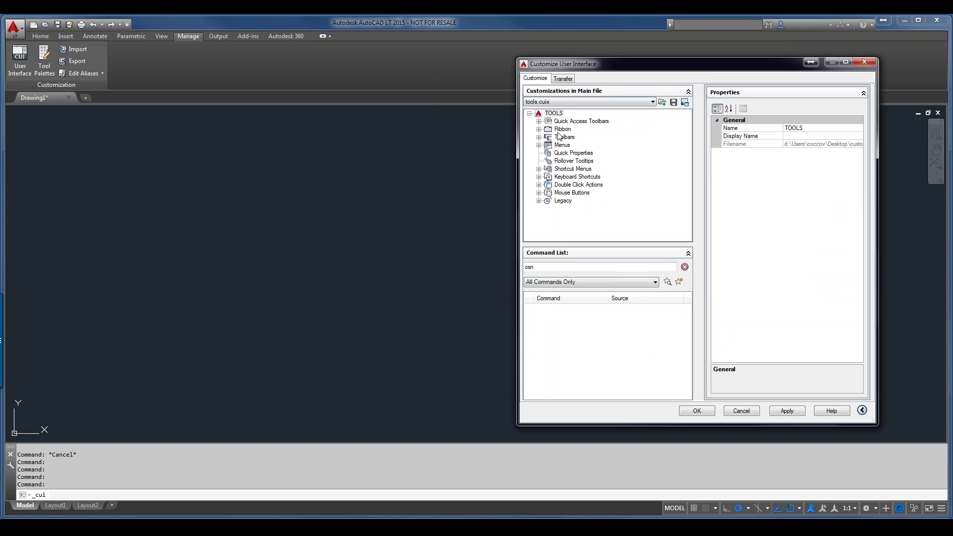
click(538, 129)
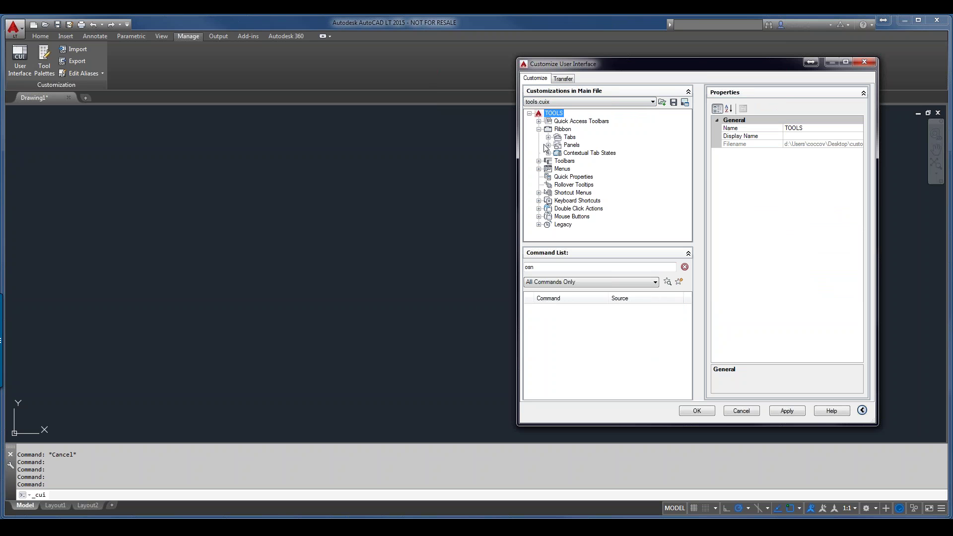
click(548, 145)
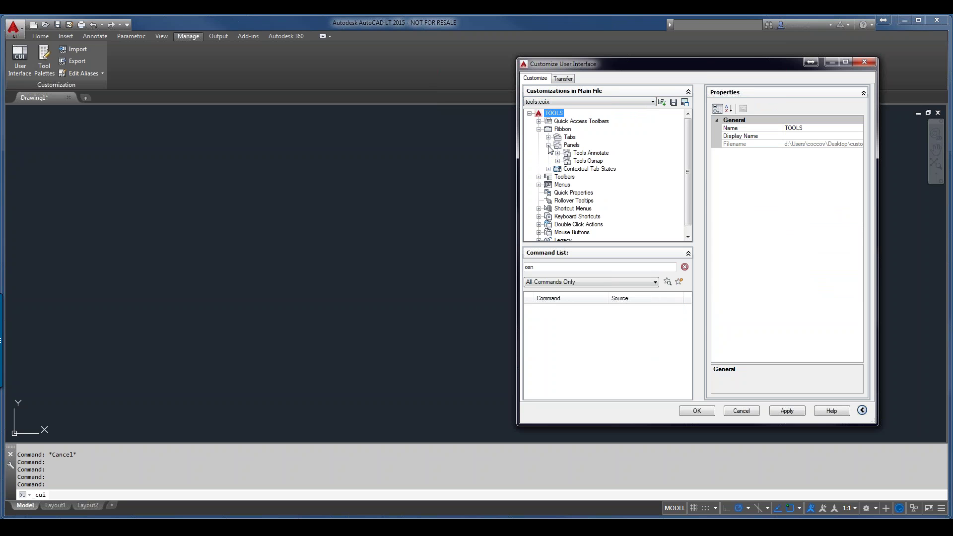
click(557, 162)
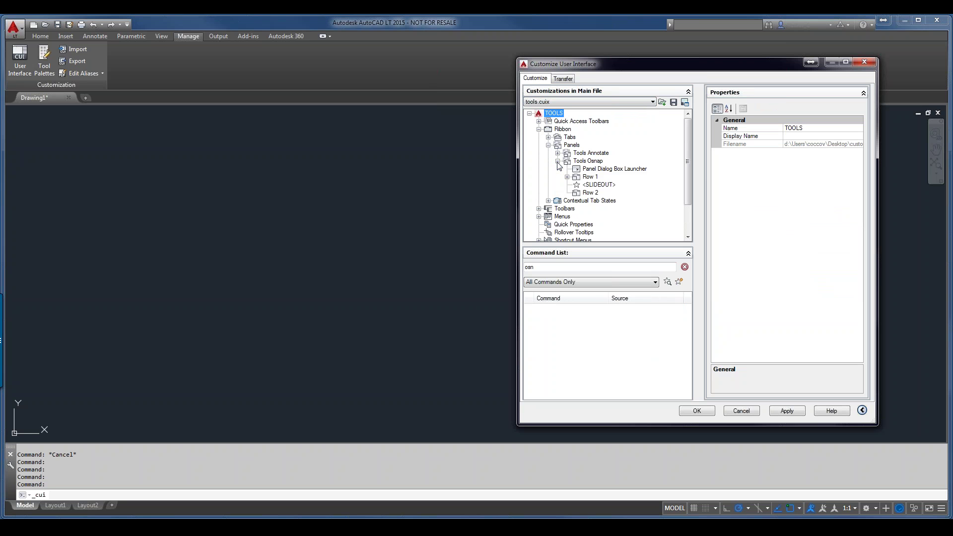
right_click(592, 194)
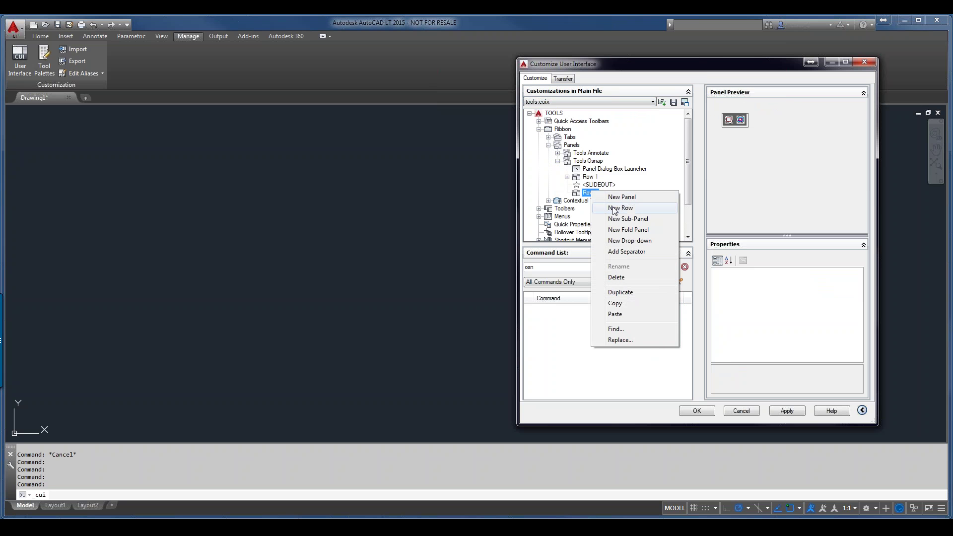
click(626, 315)
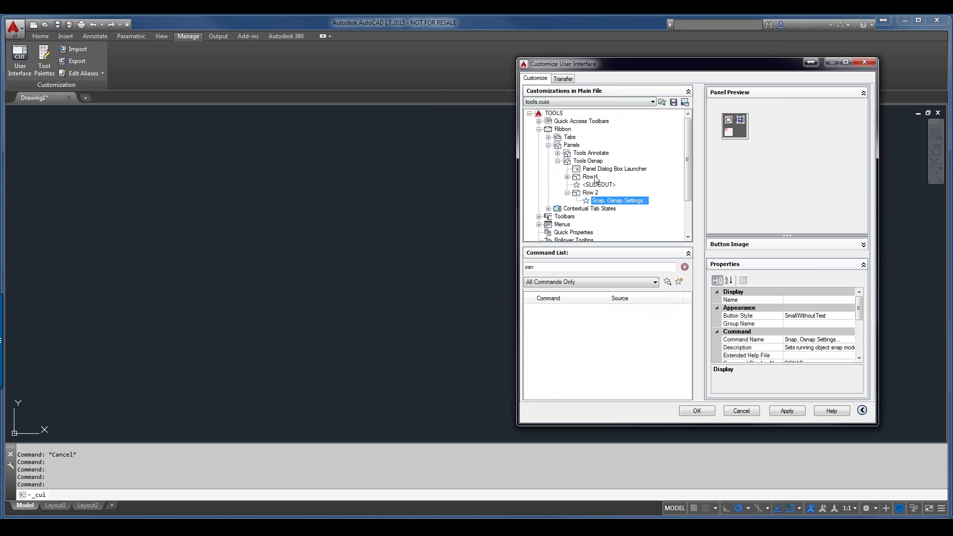
Step: Remove the Revision Cloud - Object command from Row 1 of the Tools Osnap panel
click(569, 178)
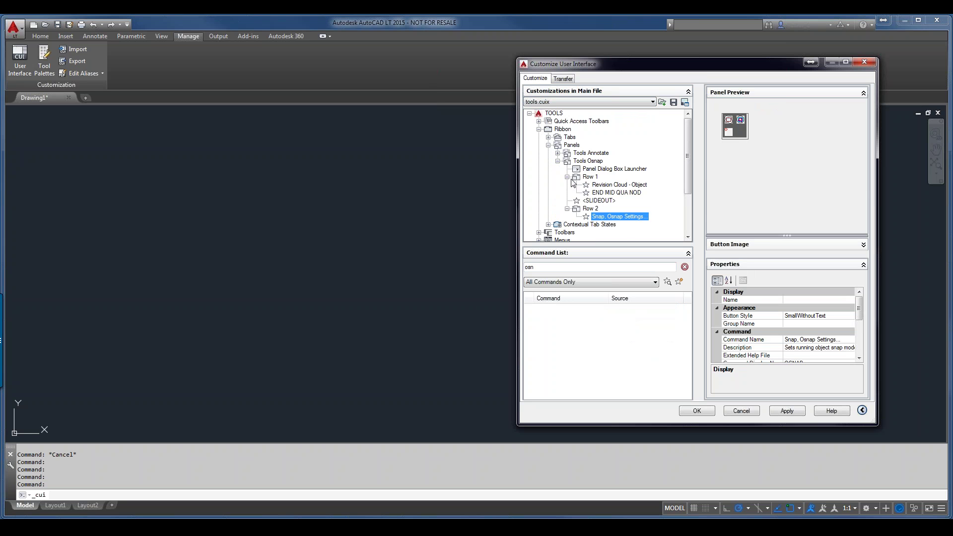
click(599, 186)
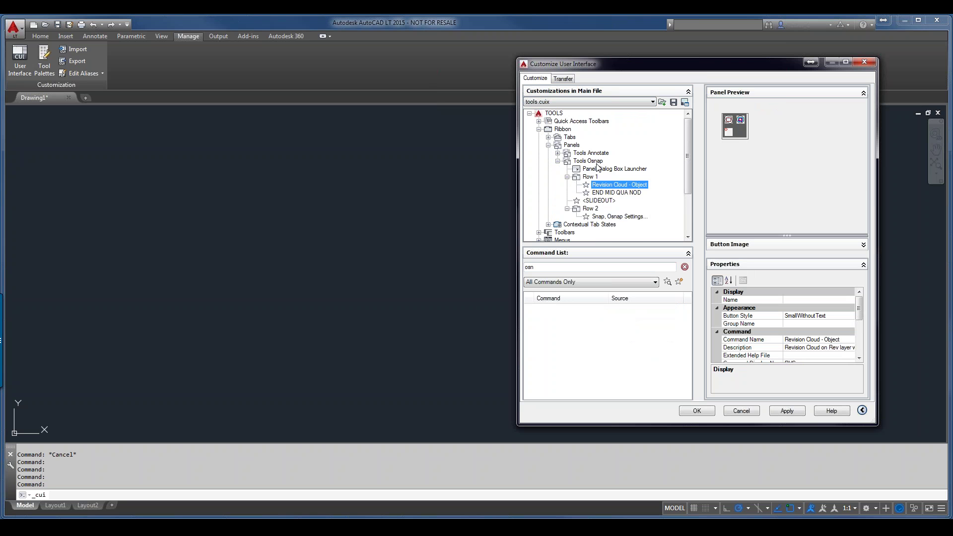
click(558, 154)
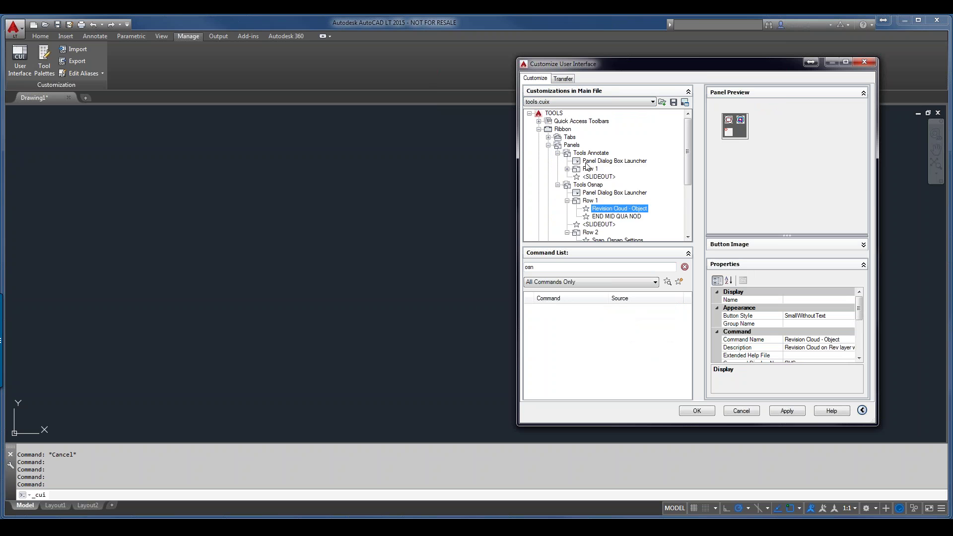
click(569, 168)
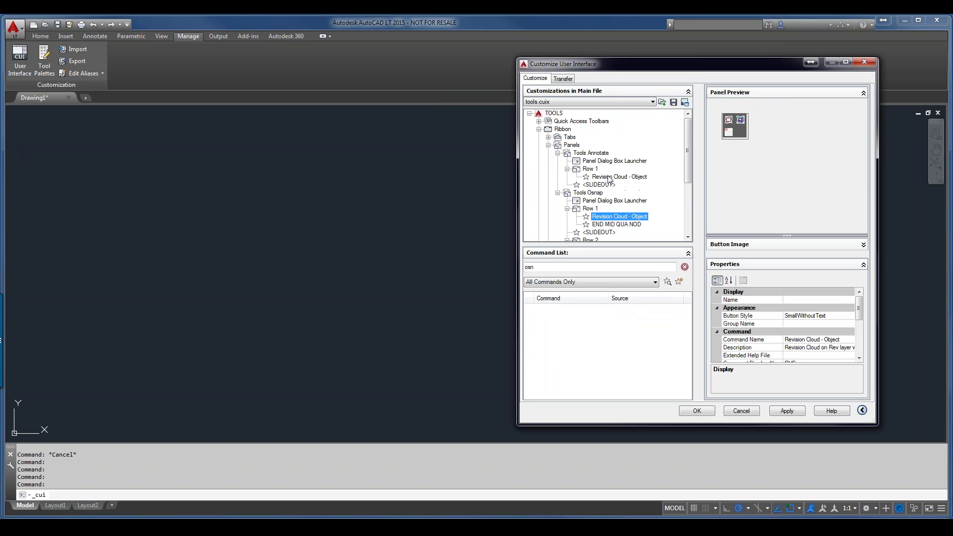
right_click(610, 220)
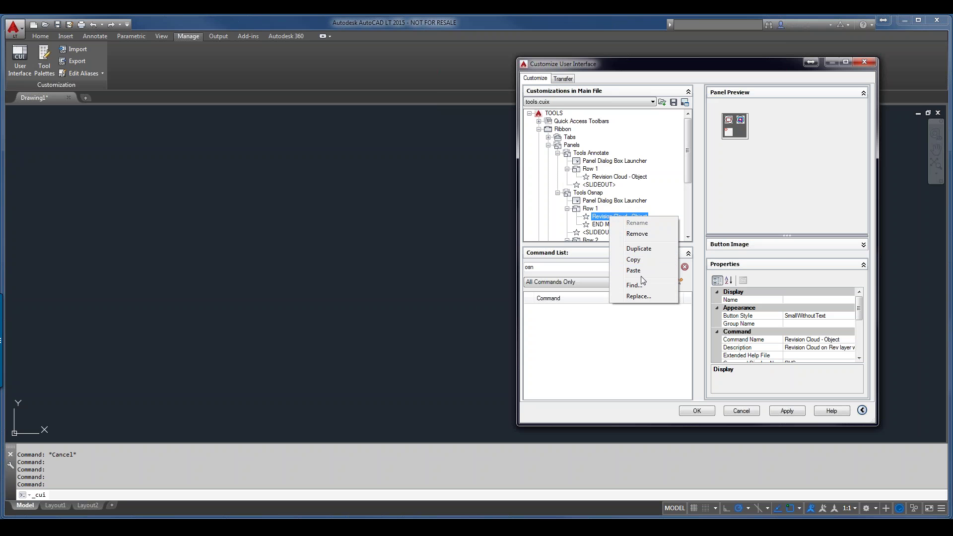
click(637, 234)
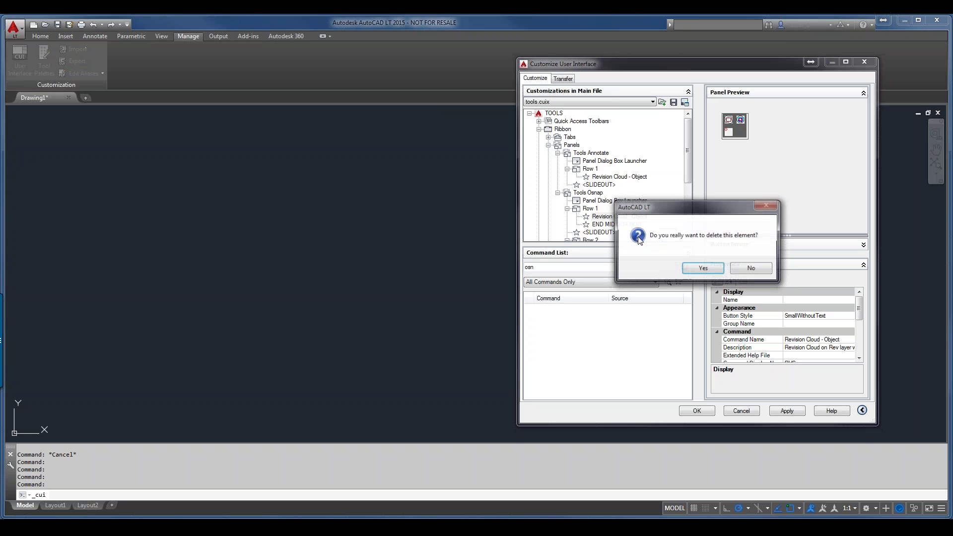
click(692, 268)
Step: Clear the command search and add the END MID CEN NOD command to Row 1 of the Tools Osnap panel
drag(669, 268, 513, 272)
key(BackSpace)
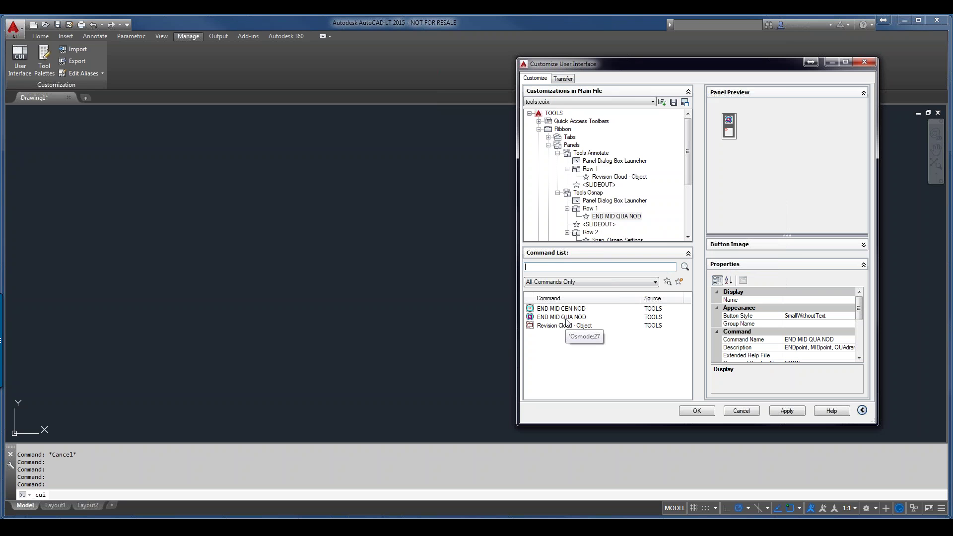
mouse_move(569, 310)
mouse_down()
mouse_move(599, 219)
mouse_move(597, 180)
mouse_move(572, 187)
mouse_move(598, 183)
mouse_move(588, 188)
mouse_up()
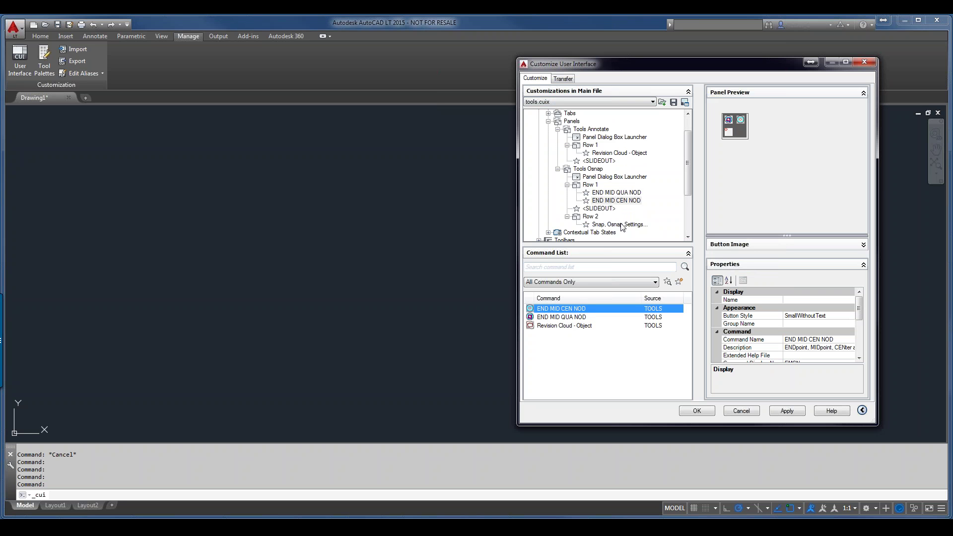
Step: Set the button style of END MID QUA NOD and END MID CEN NOD in the Tools Osnap panel to SmallWithText
click(623, 195)
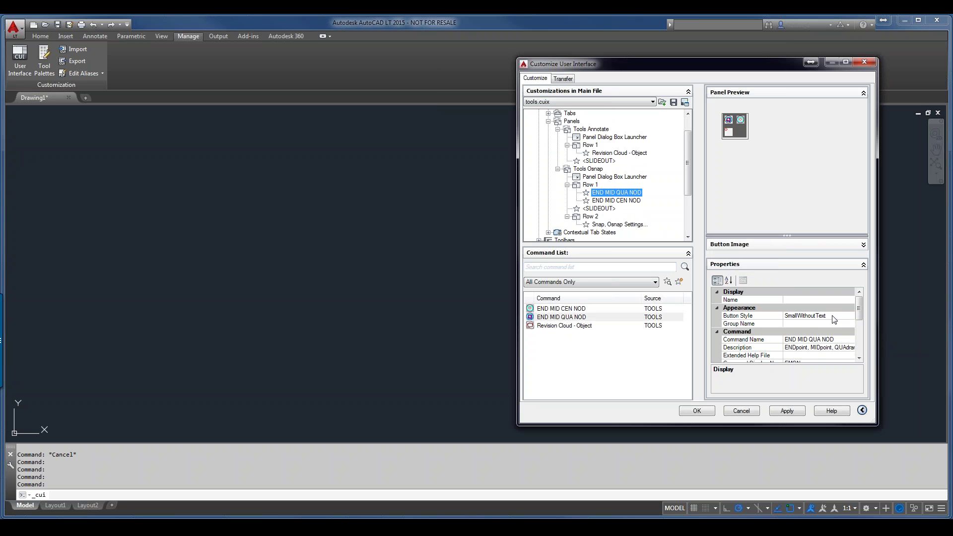
click(847, 318)
click(850, 318)
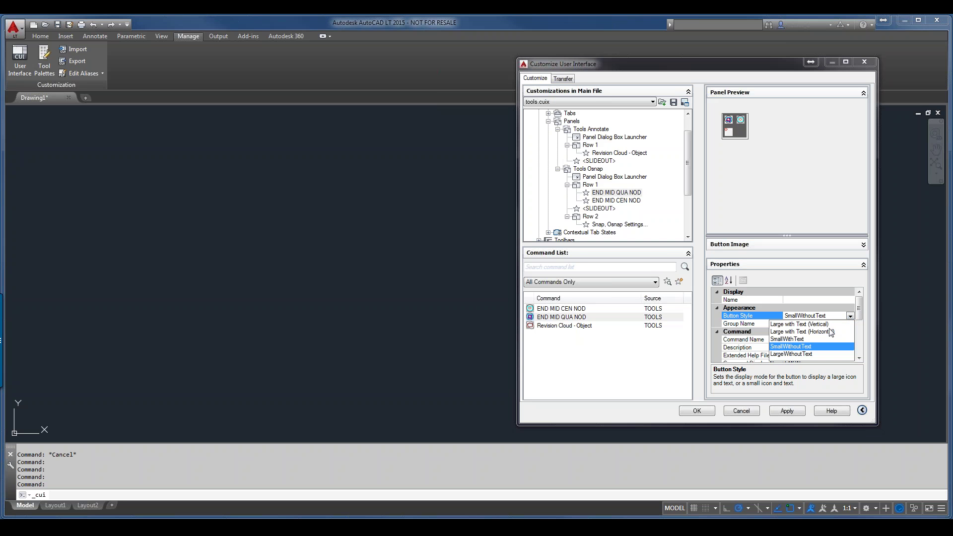
click(793, 339)
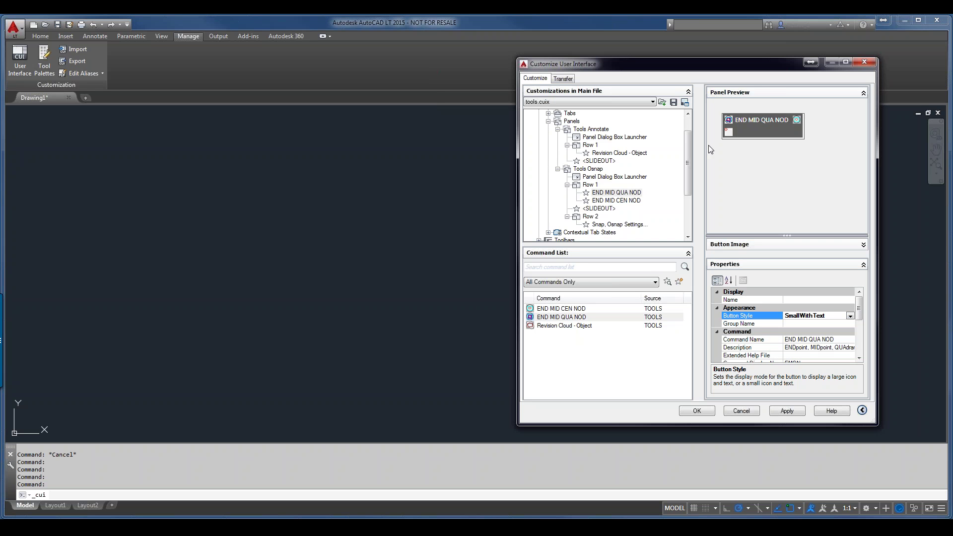
click(637, 201)
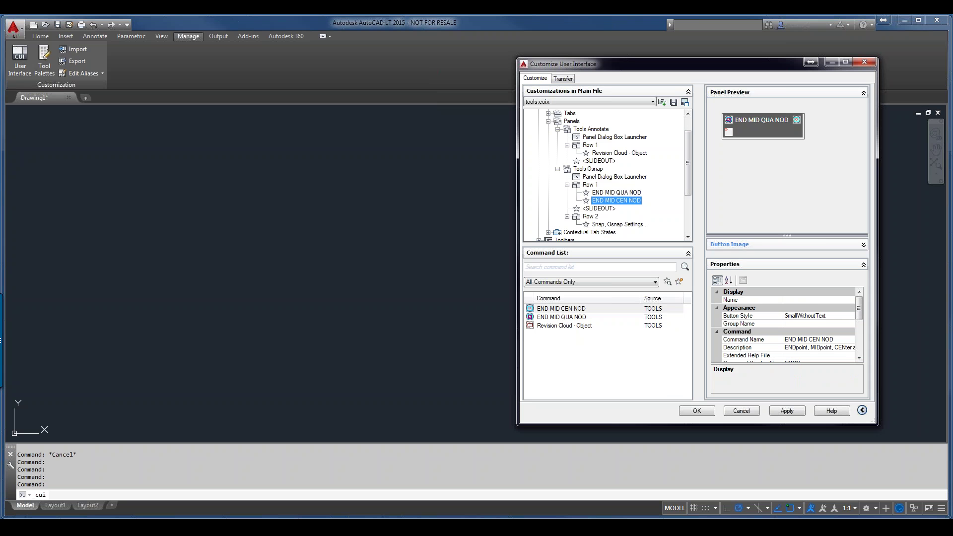
click(827, 316)
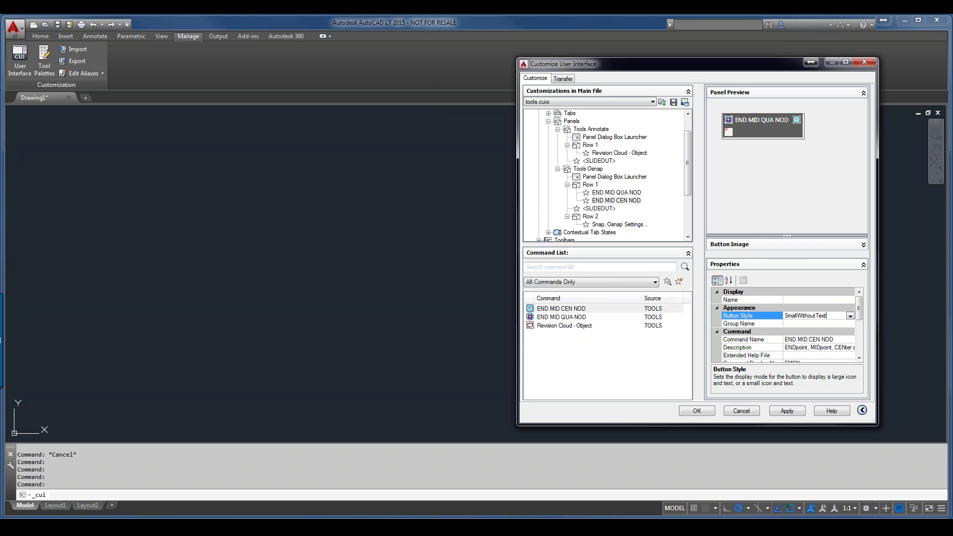
click(850, 316)
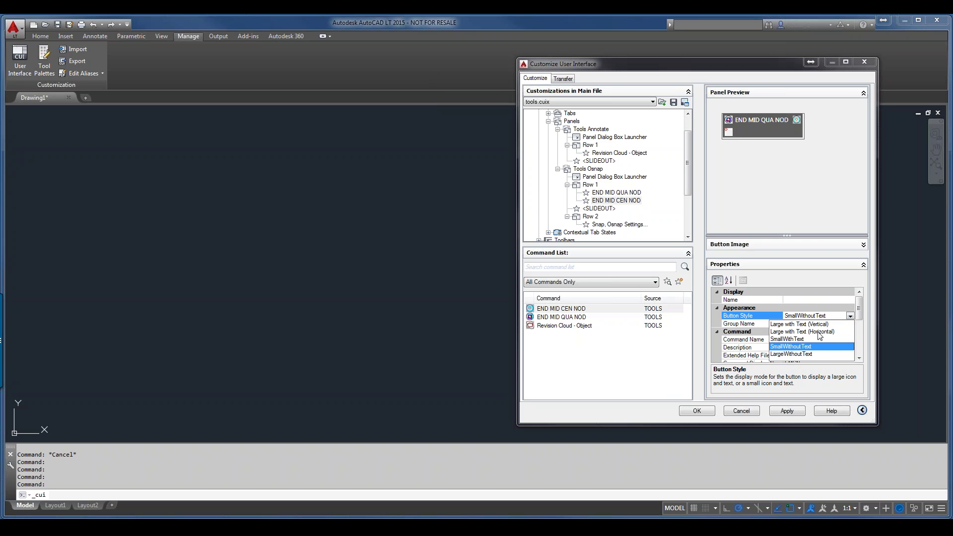
click(801, 340)
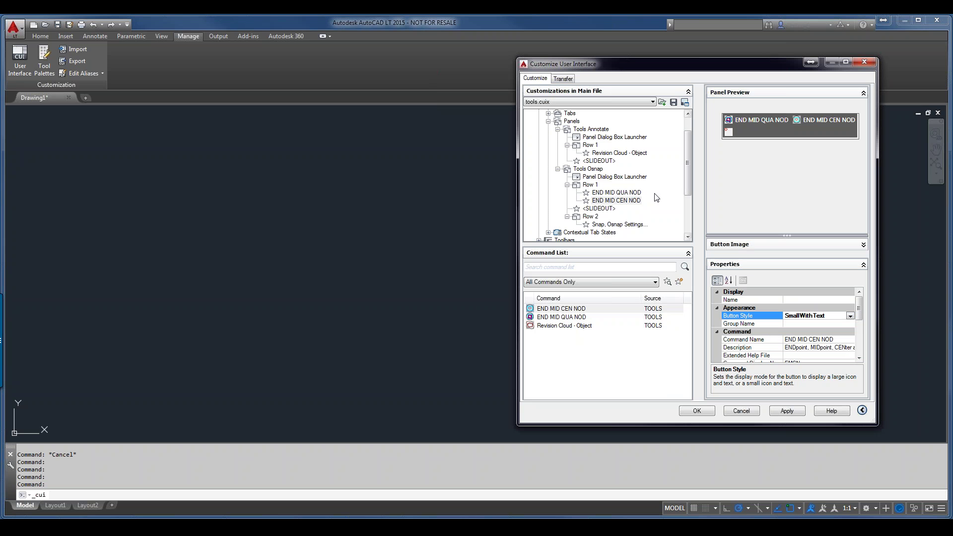
click(601, 224)
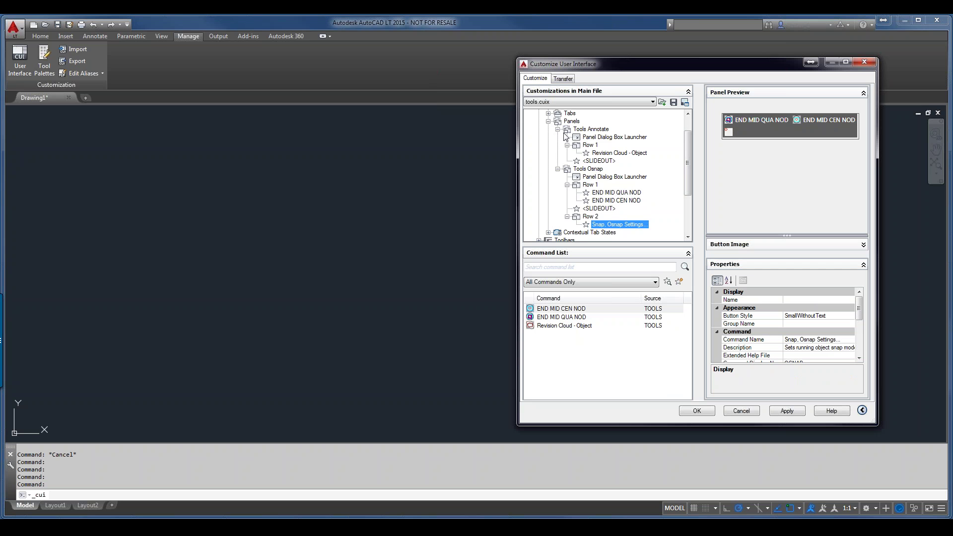
Step: Add the Tools Annotate and Tools Osnap panels to the Tools Custom tab, and save the customization
click(548, 114)
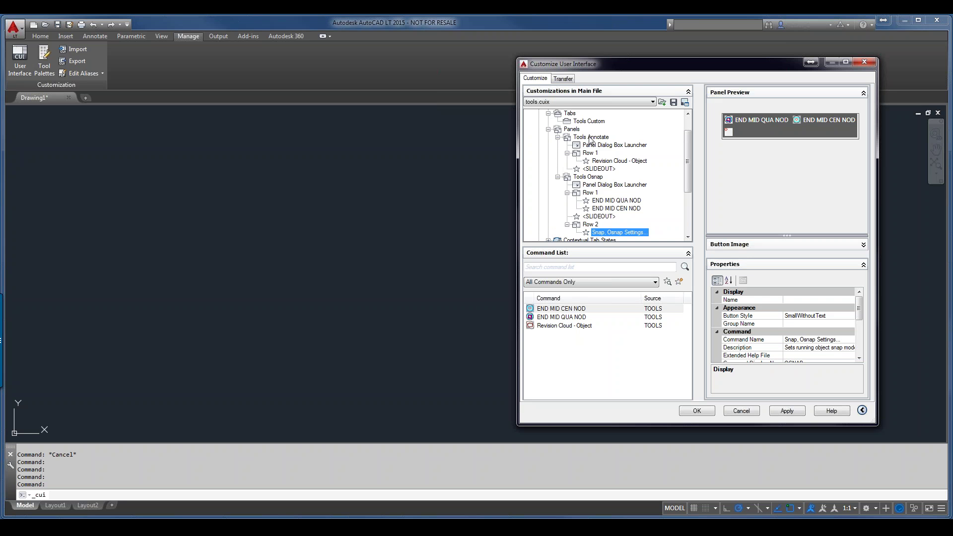
drag(591, 140, 591, 125)
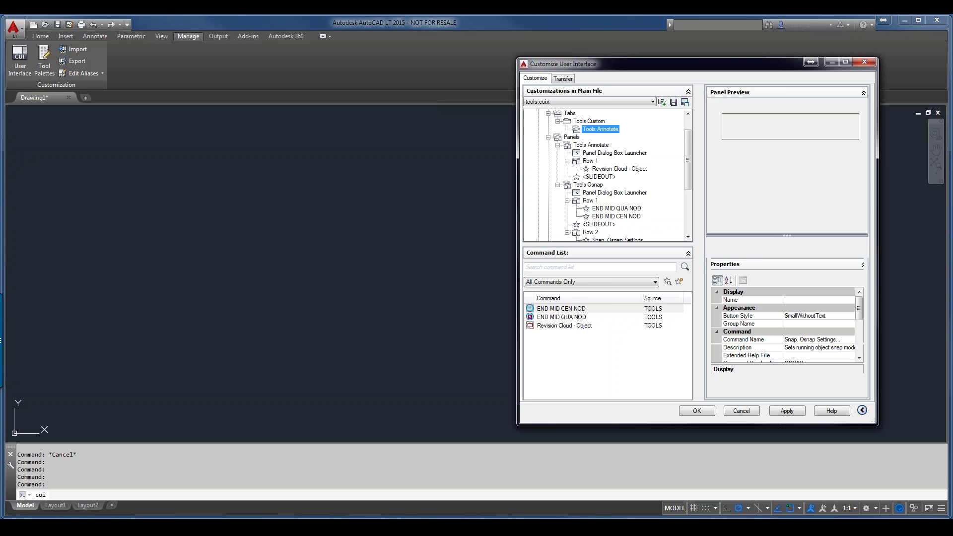
drag(588, 186, 590, 127)
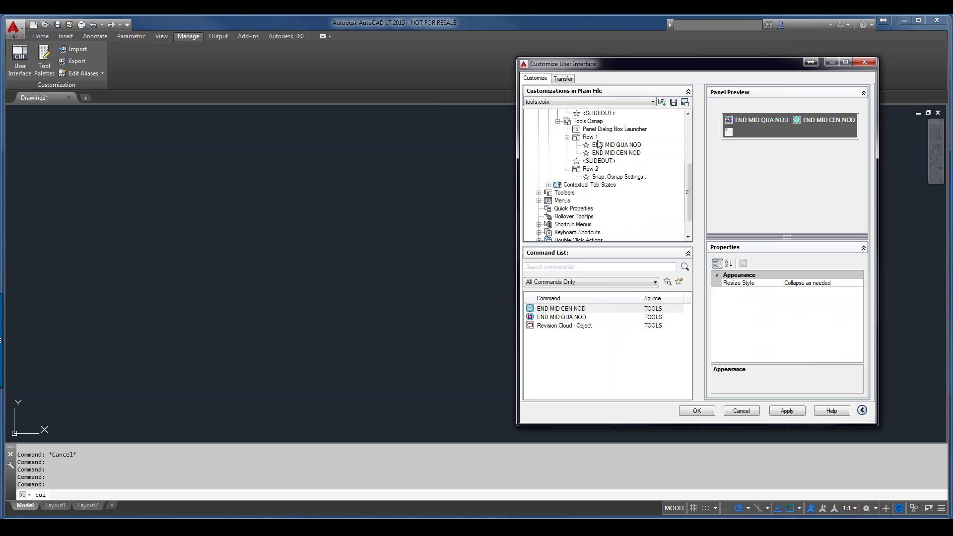
scroll(599, 144, up, 2)
scroll(597, 145, up, 2)
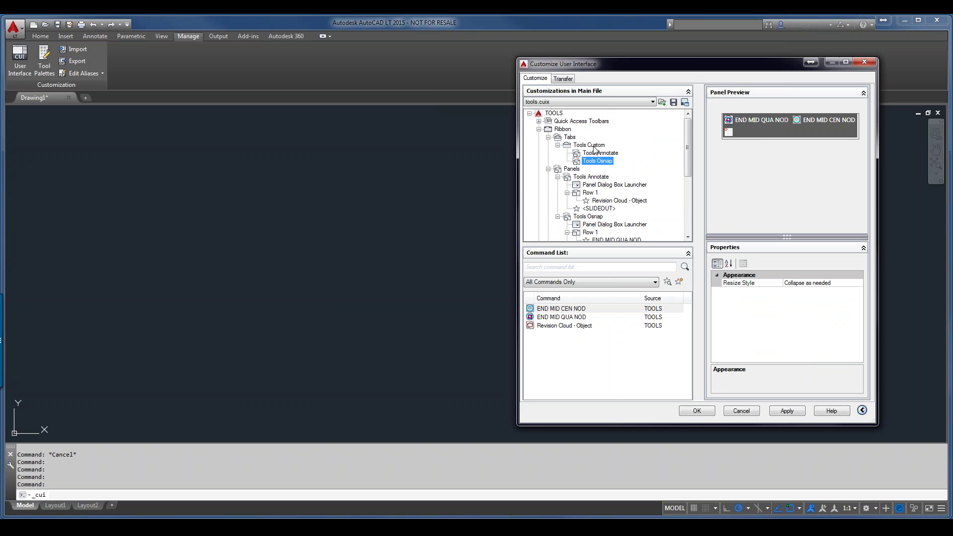
click(595, 147)
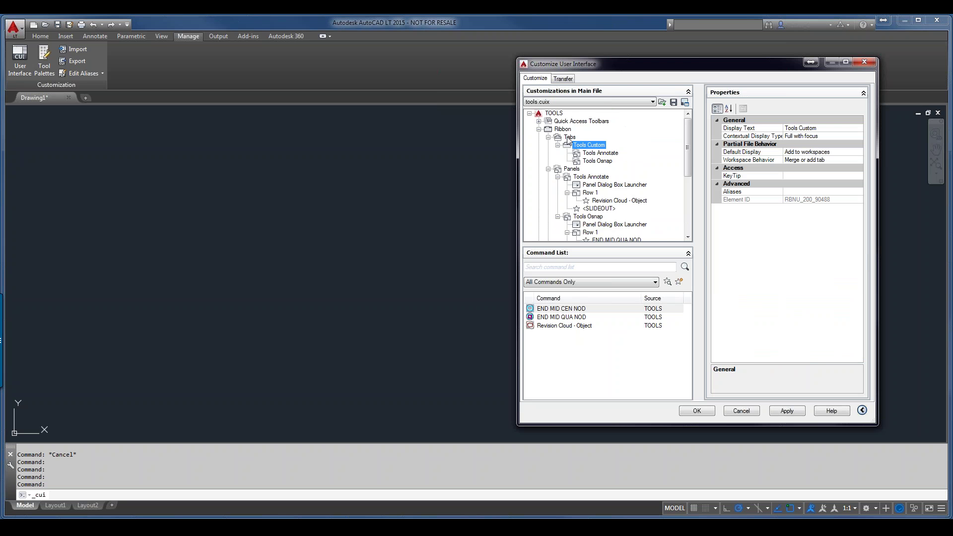
click(792, 411)
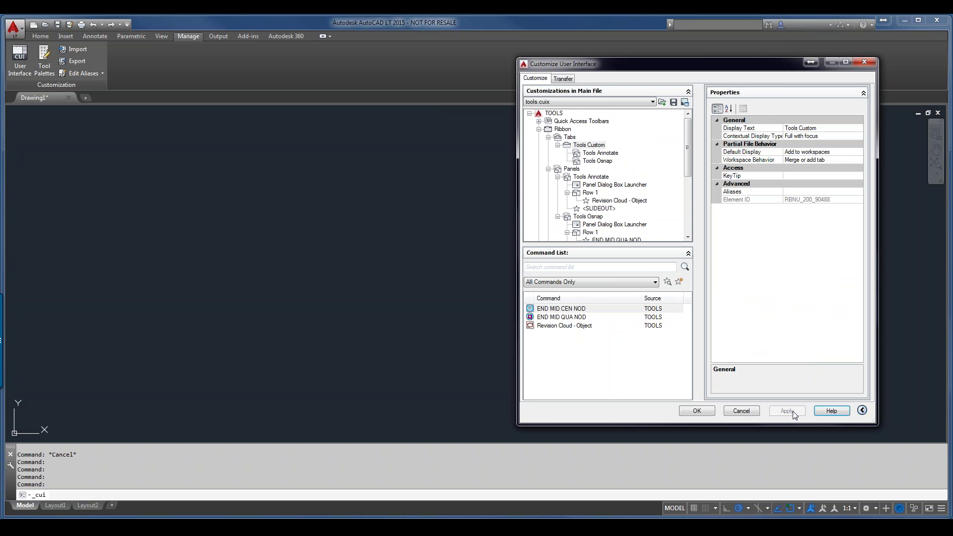
click(705, 414)
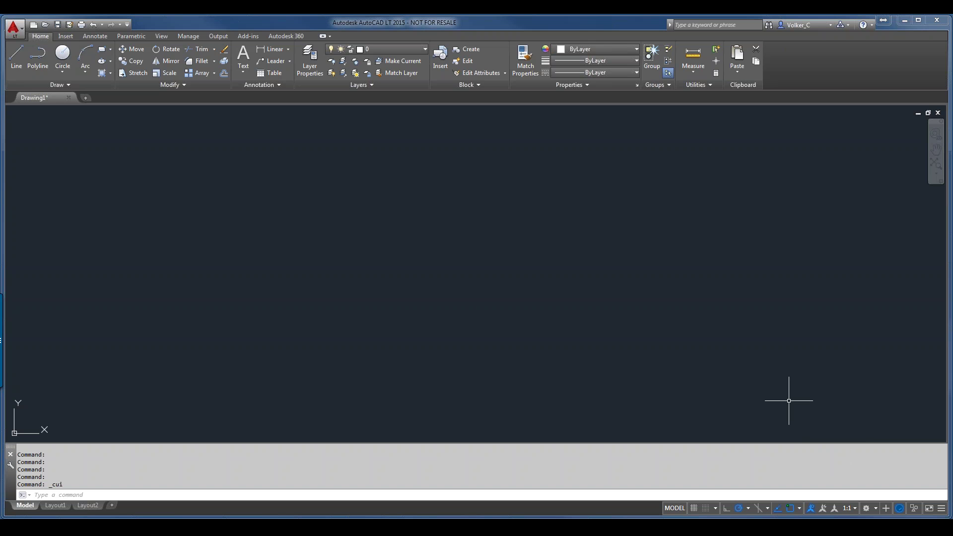
Step: Reopen the customization editor with CUI and duplicate the demo - Drafting & Annotation workspace
right_click(654, 469)
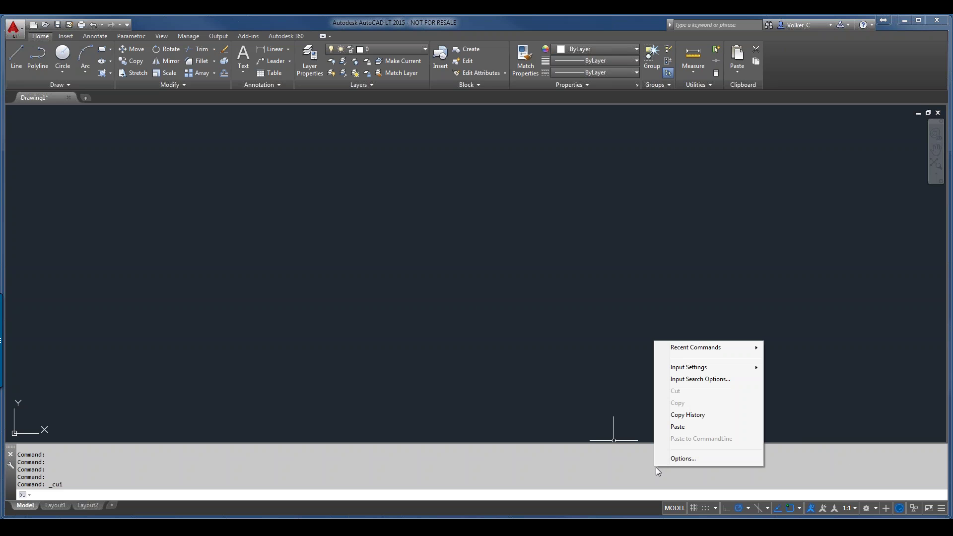
mouse_move(706, 350)
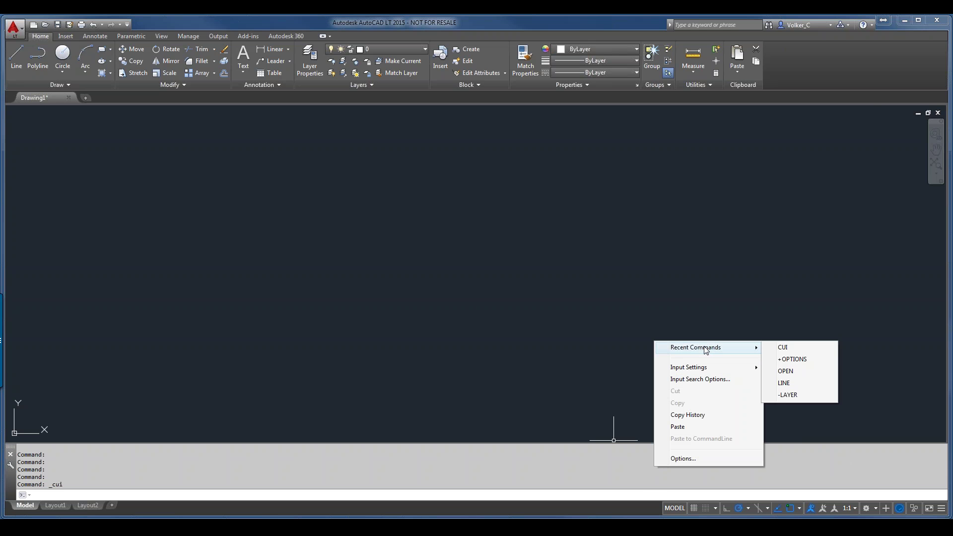
click(791, 347)
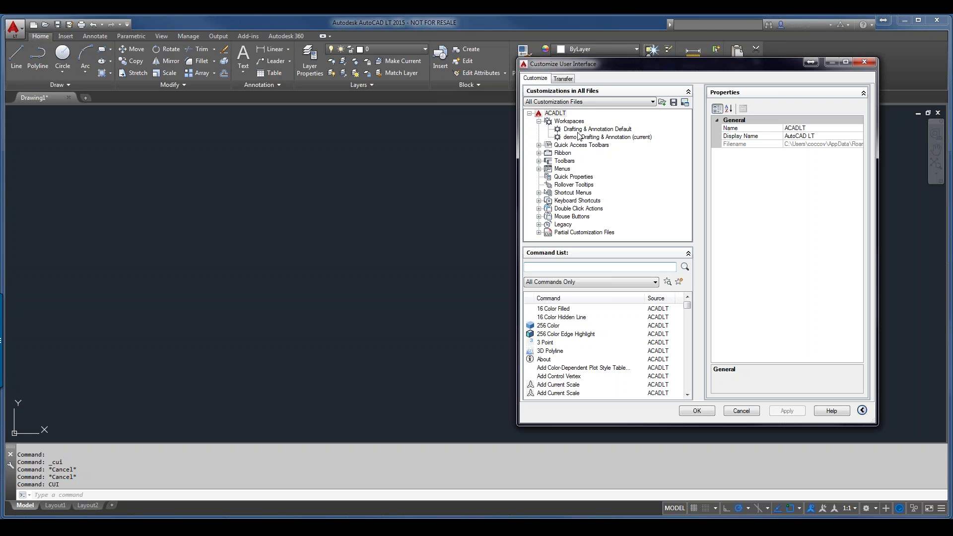
click(608, 138)
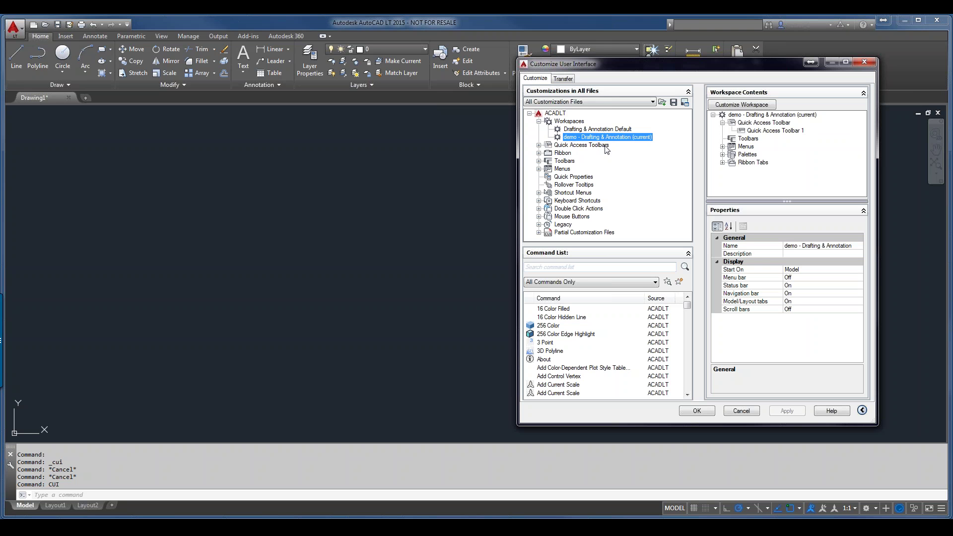
click(539, 233)
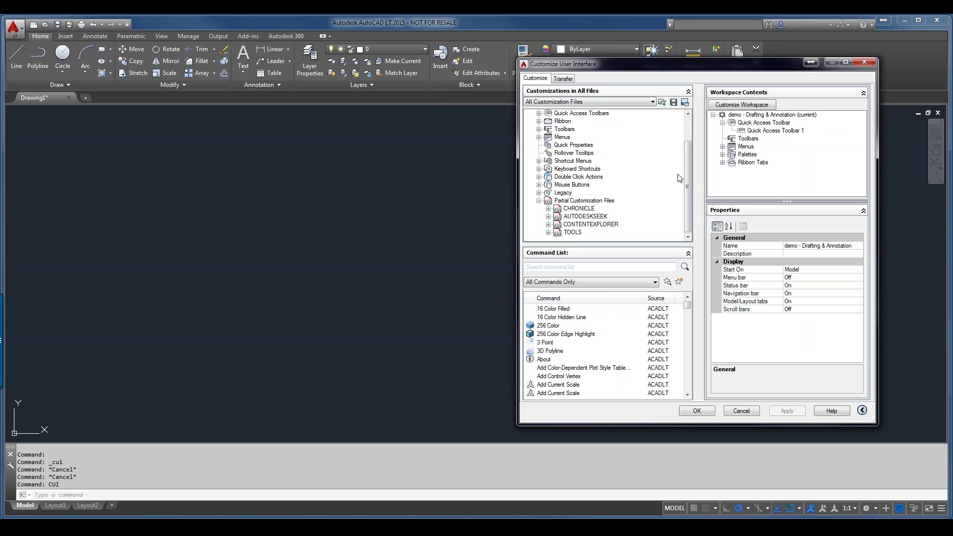
drag(688, 168, 688, 146)
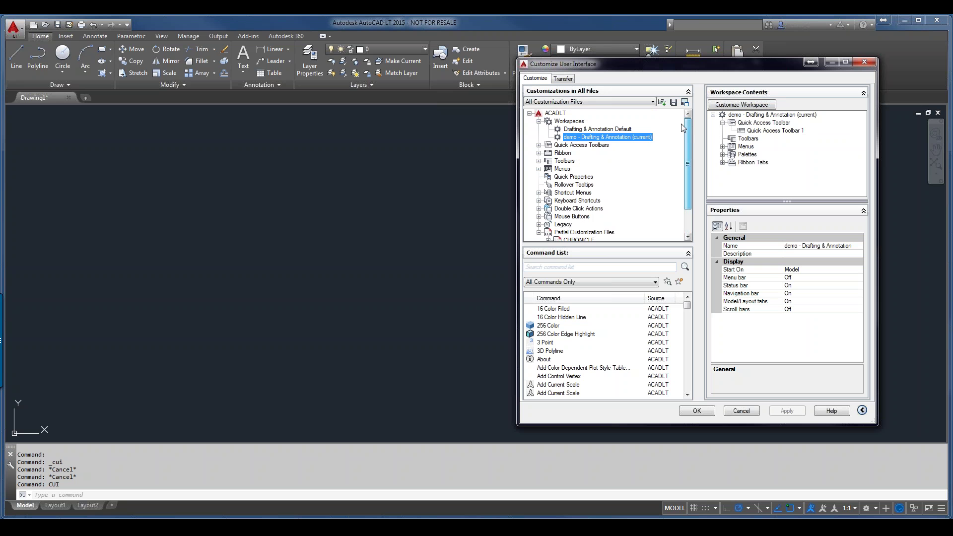
right_click(595, 140)
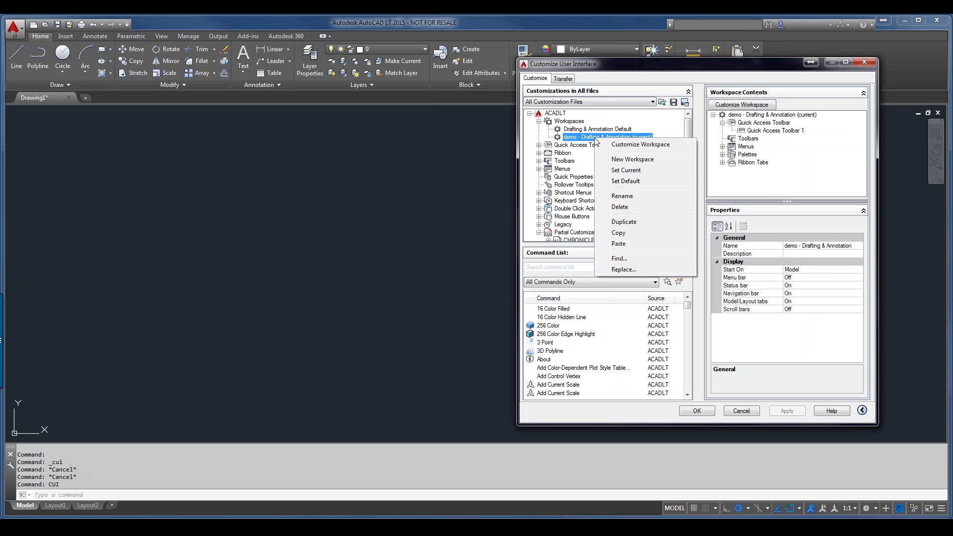
click(640, 227)
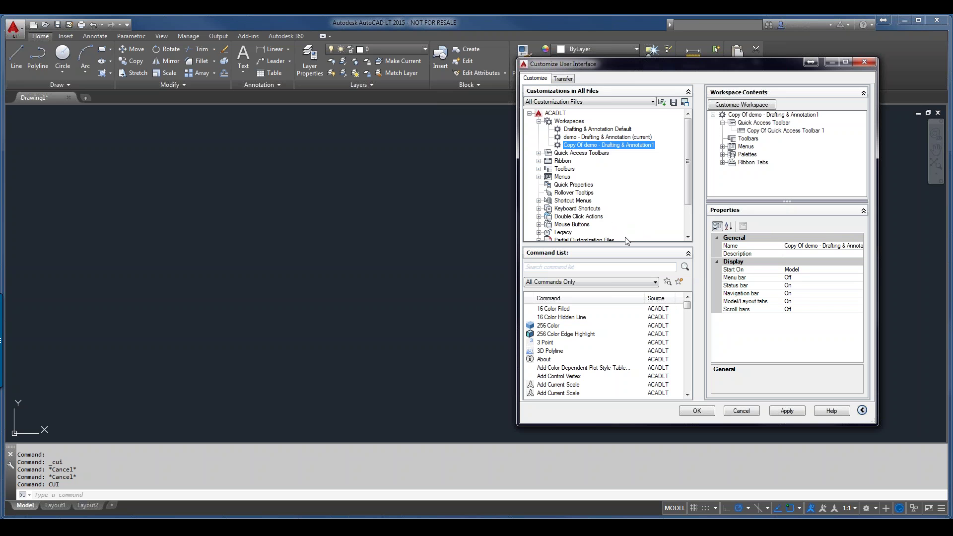
Step: Rename the duplicated workspace as VC - Drafting & Annotation
right_click(624, 150)
click(649, 205)
drag(597, 144, 528, 146)
text(VC)
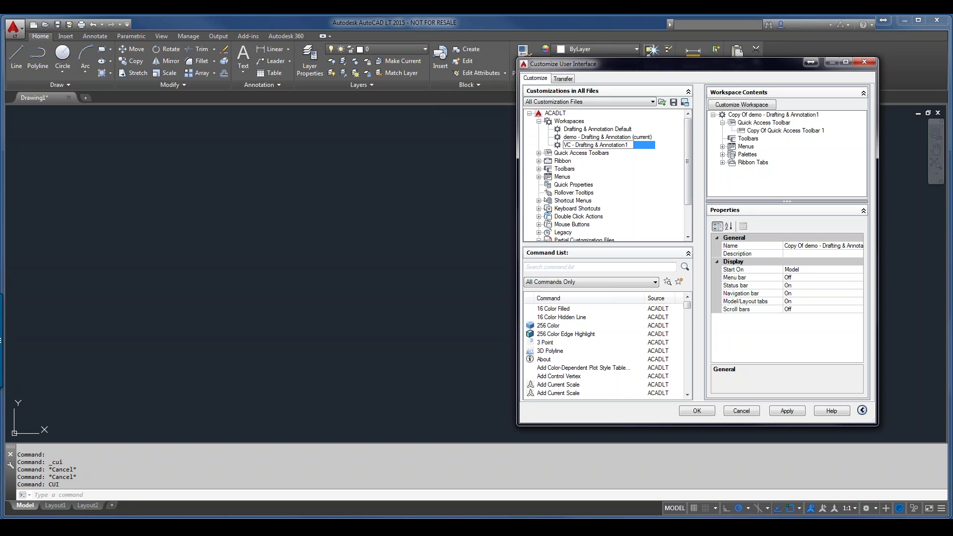
key(BackSpace)
key(Return)
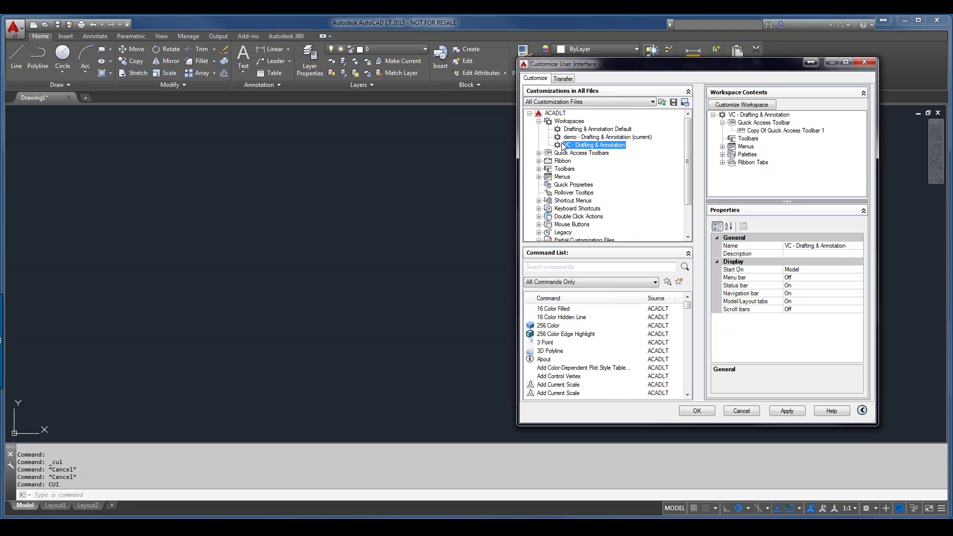
Step: Make the VC - Drafting & Annotation workspace both current and default, and apply the changes
right_click(595, 150)
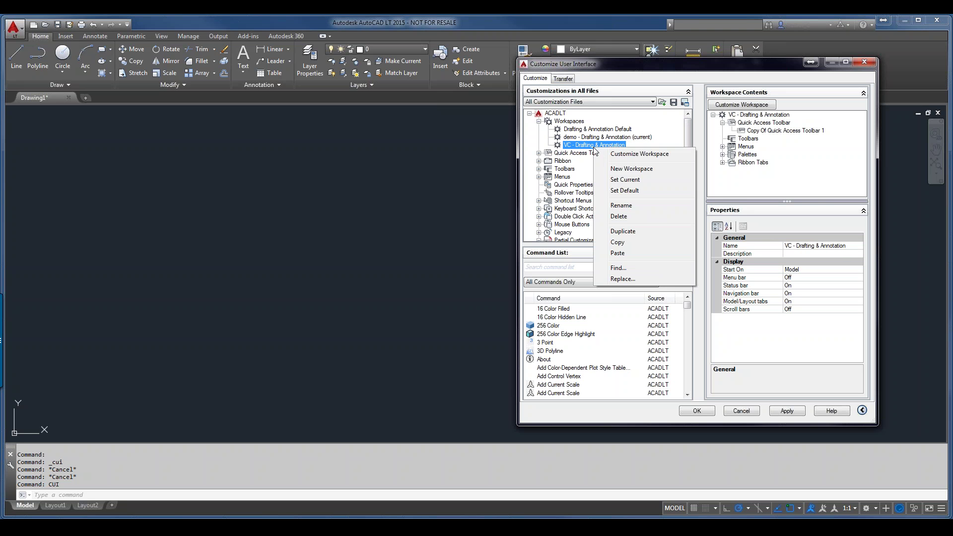
click(626, 181)
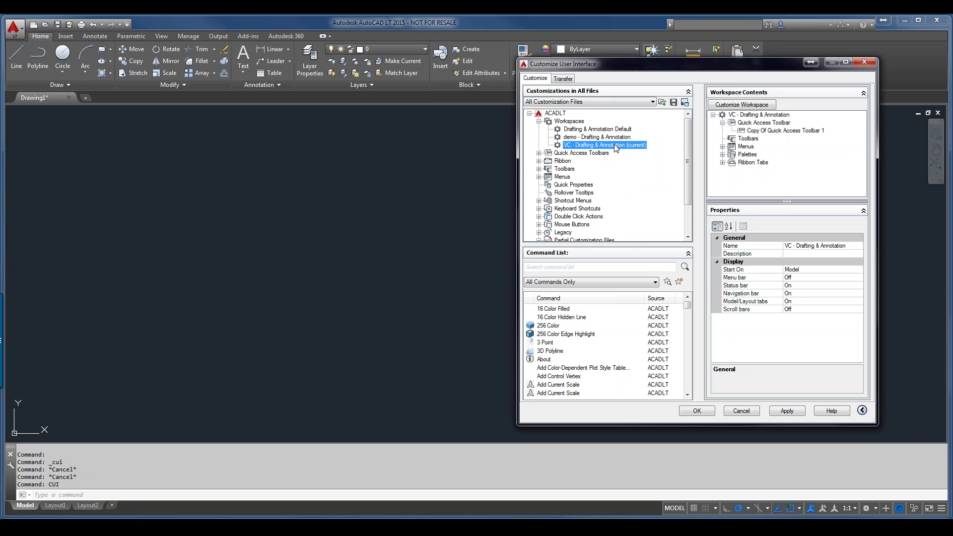
right_click(617, 146)
click(646, 188)
drag(596, 130, 593, 125)
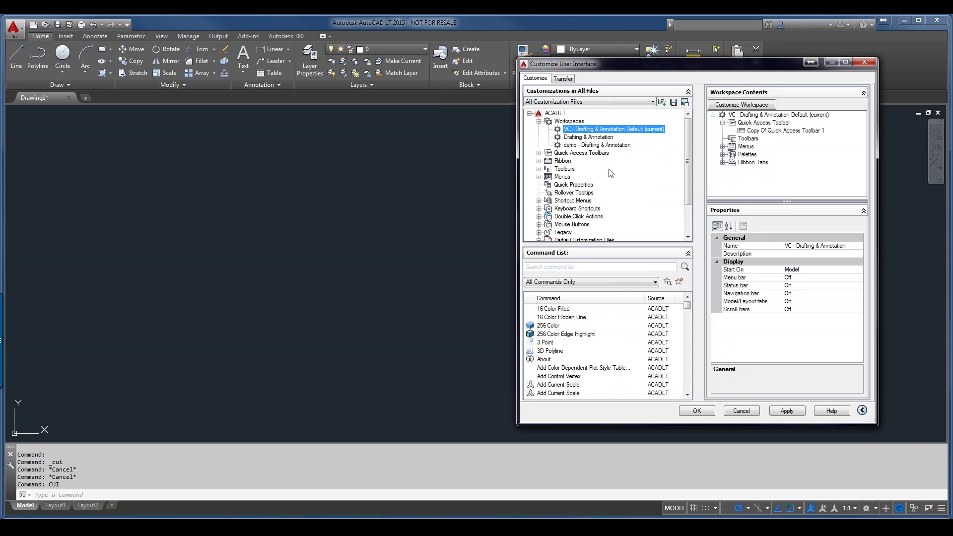
click(796, 412)
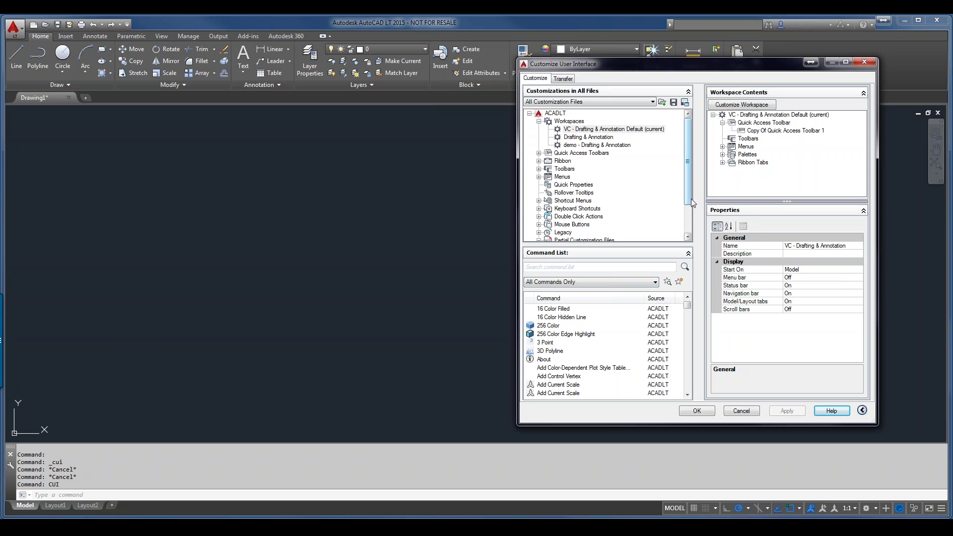
Step: Customize the VC - Drafting & Annotation workspace to include the Tools Custom ribbon tab from the TOOLS partial customization file
click(734, 105)
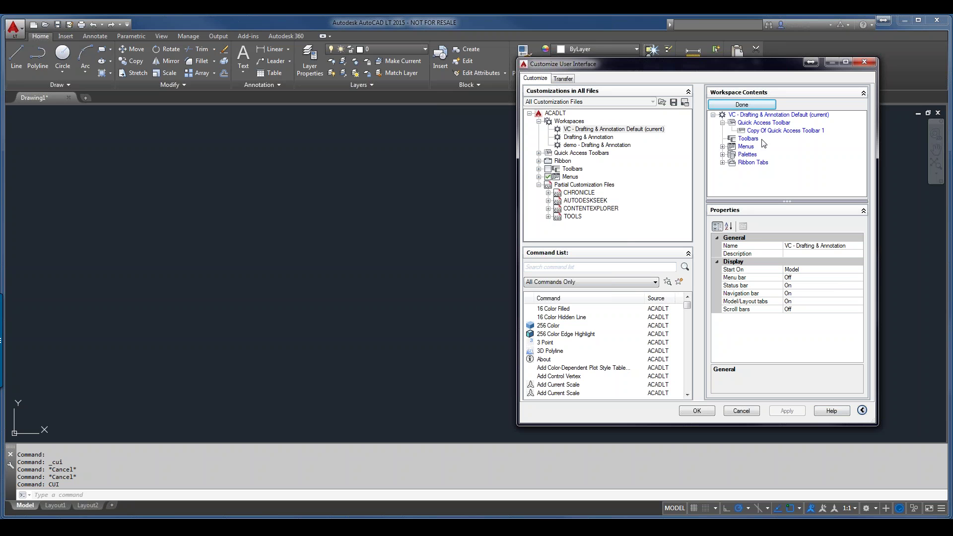
click(548, 217)
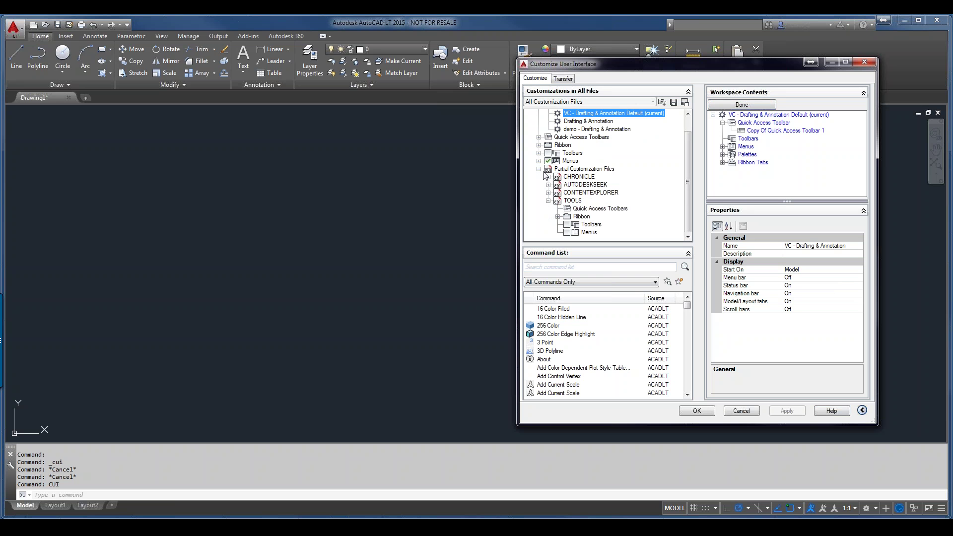
click(558, 217)
click(568, 224)
drag(687, 199, 687, 220)
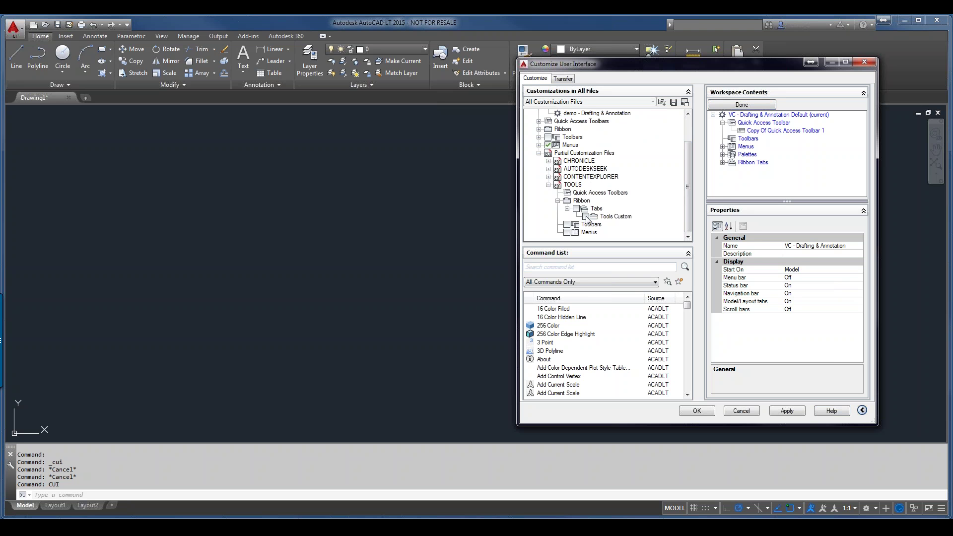
click(586, 217)
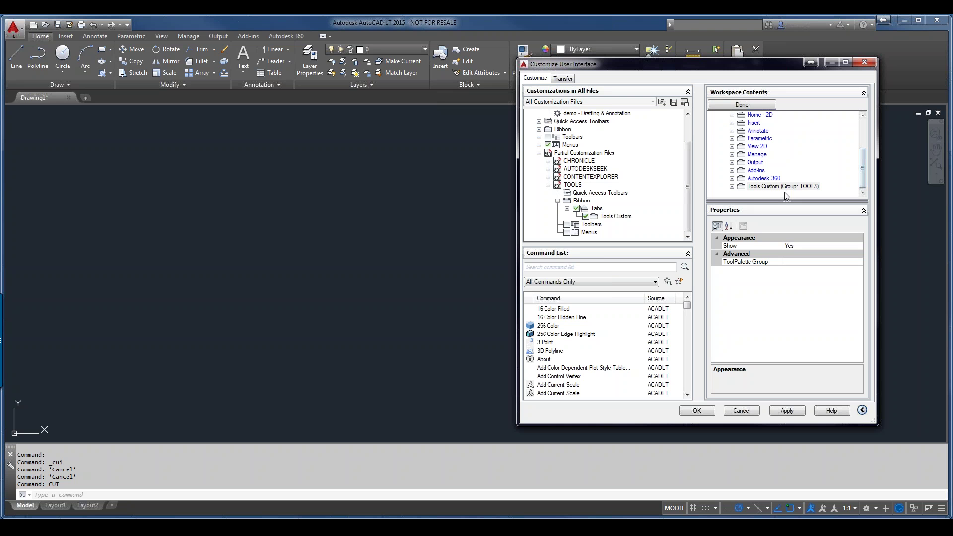
drag(863, 179, 868, 135)
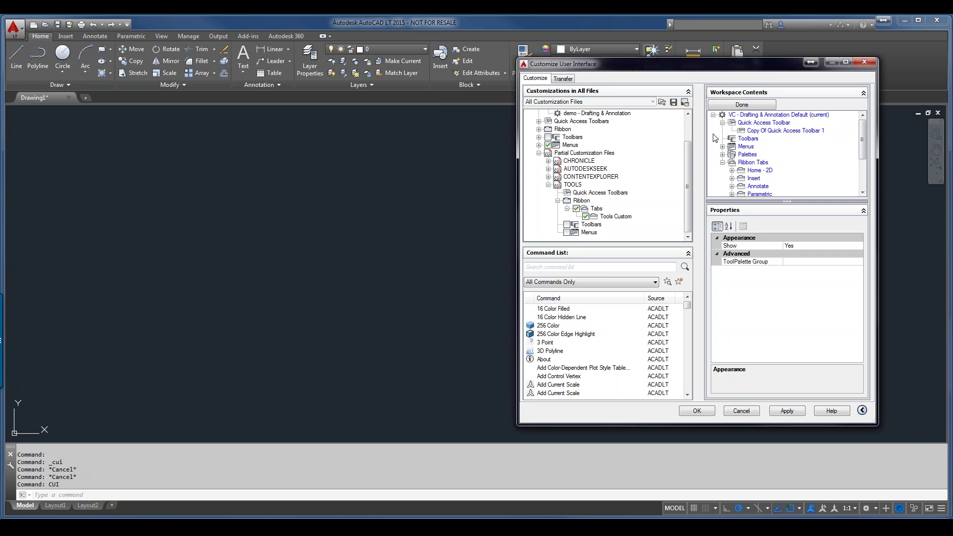
click(741, 104)
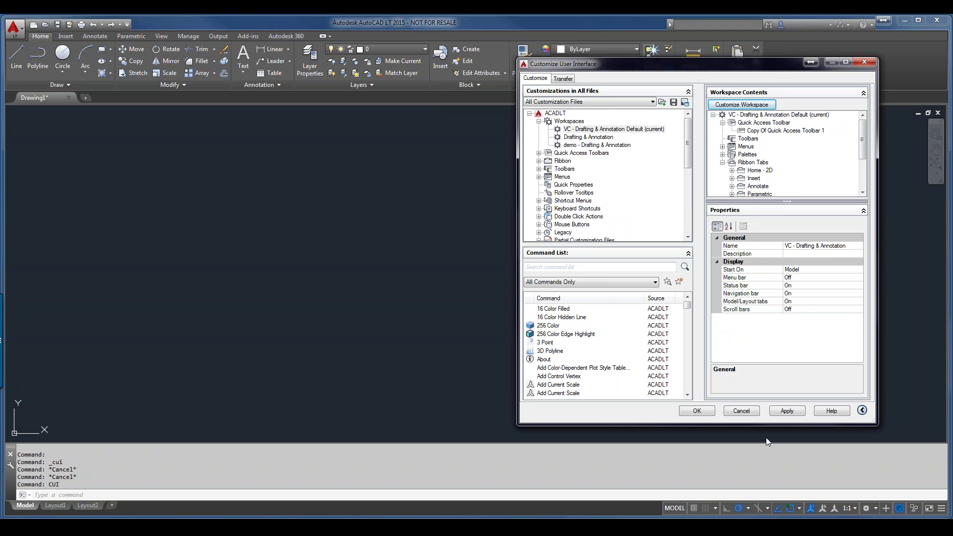
Step: Apply the VC - Drafting & Annotation workspace customization and close the customization editor
click(795, 411)
click(708, 414)
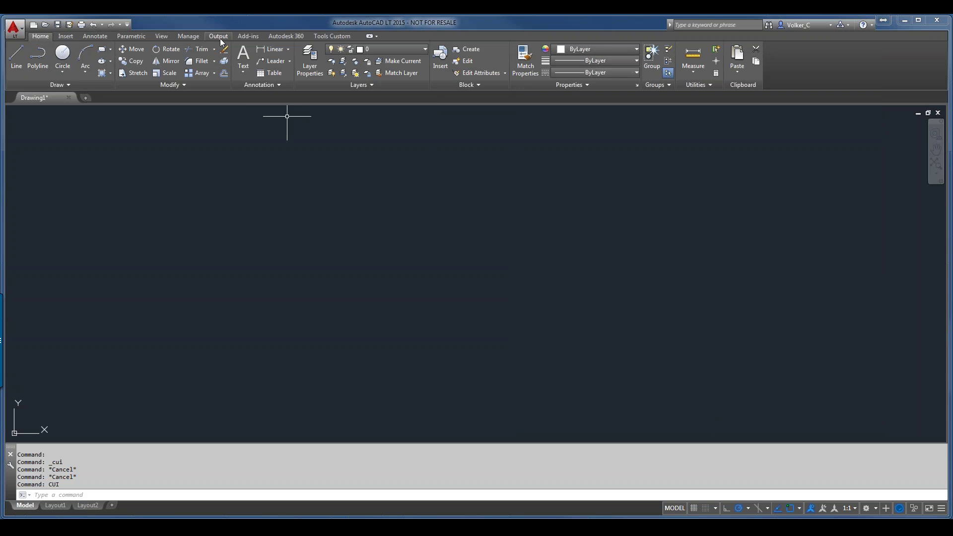
Step: Switch to the demo - Drafting & Annotation workspace and back to VC - Drafting & Annotation
click(875, 509)
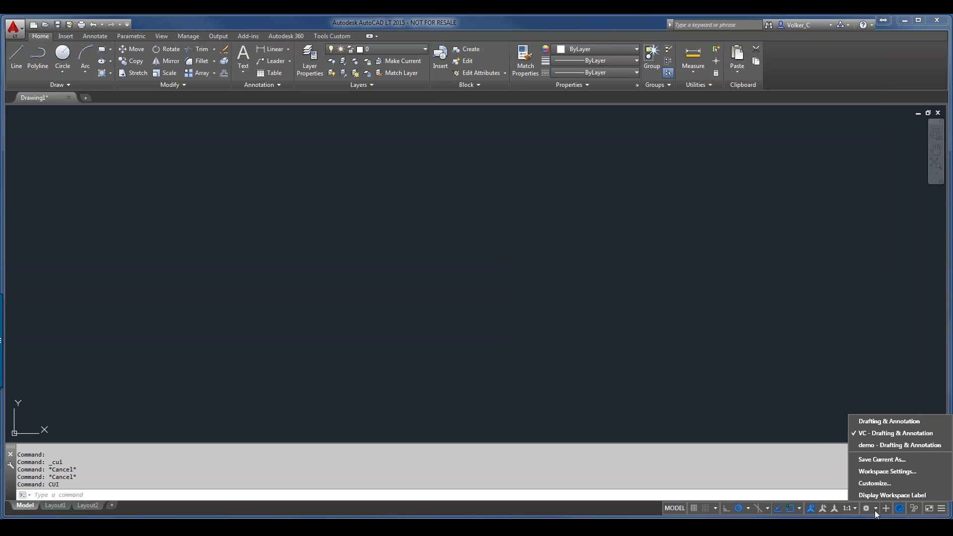
click(869, 443)
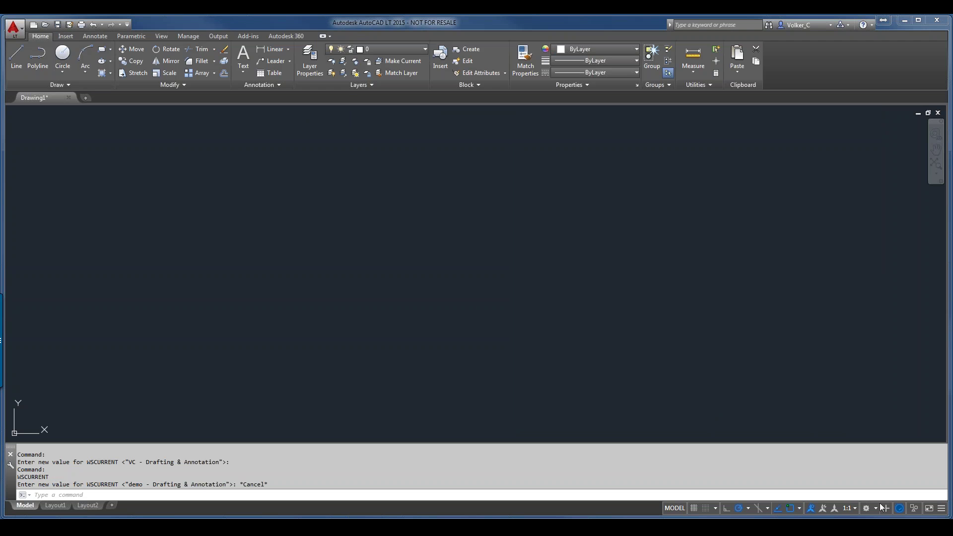
click(877, 508)
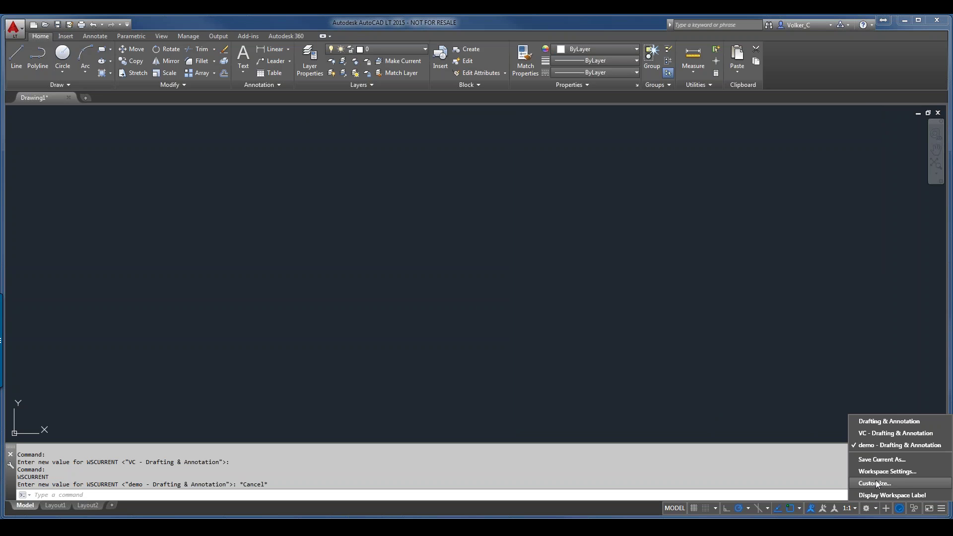
click(876, 435)
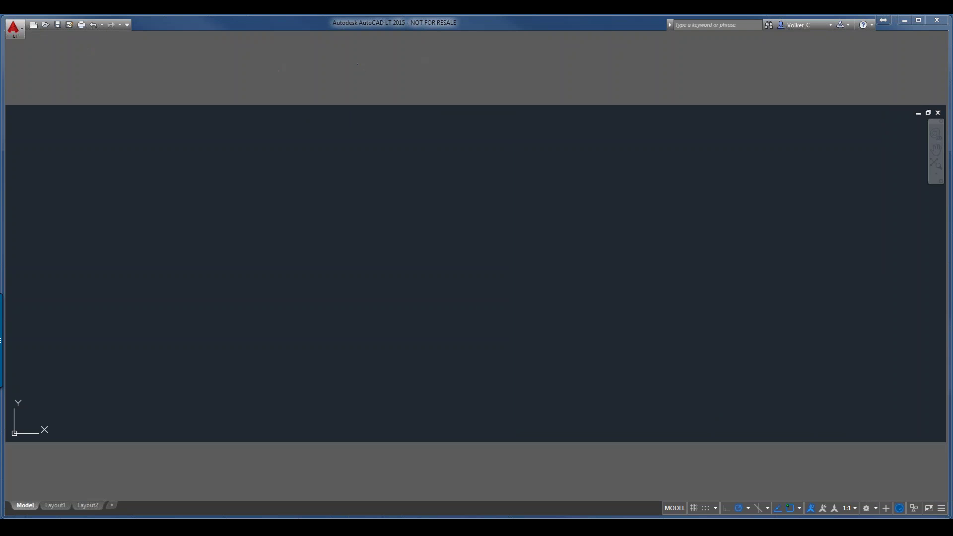
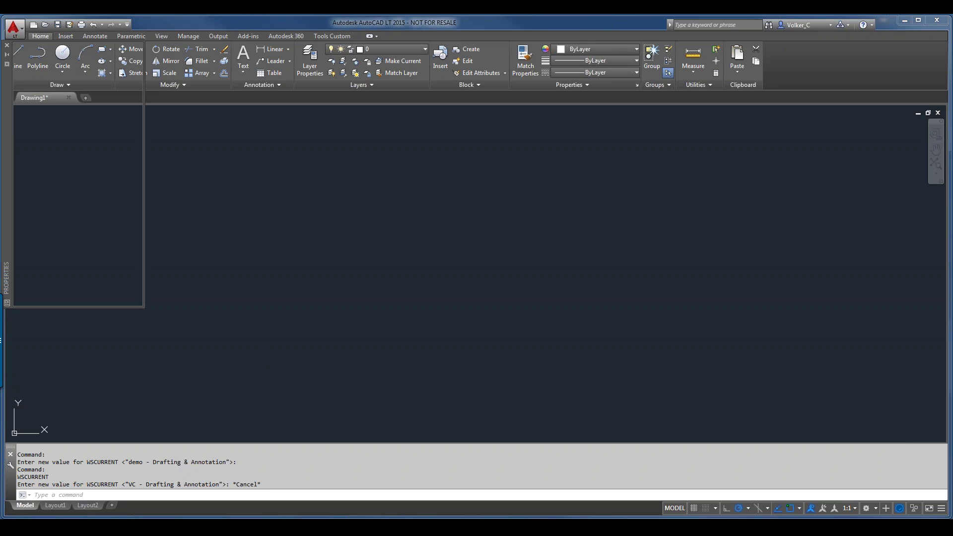
Step: Show the Properties palette and dock it along the left edge of the drawing area
key(ctrl+1)
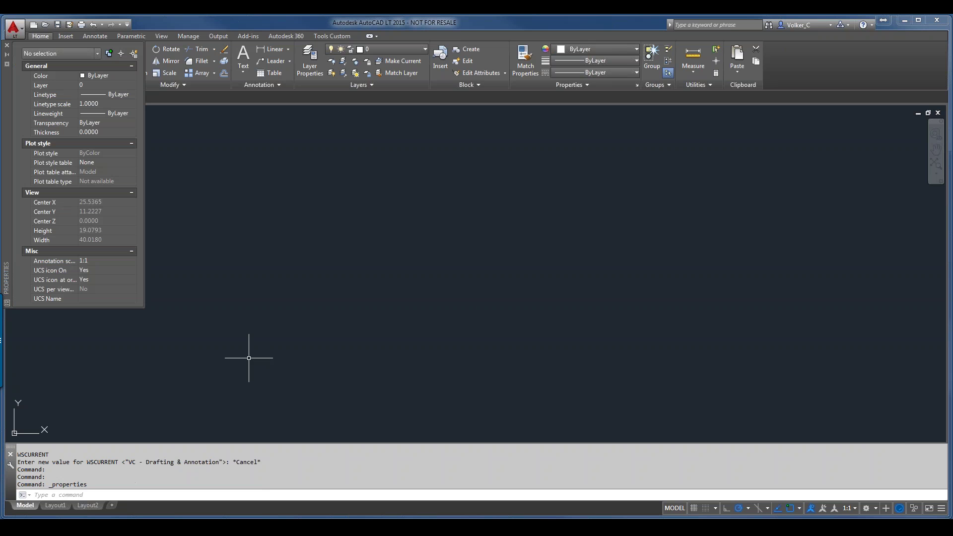
right_click(6, 196)
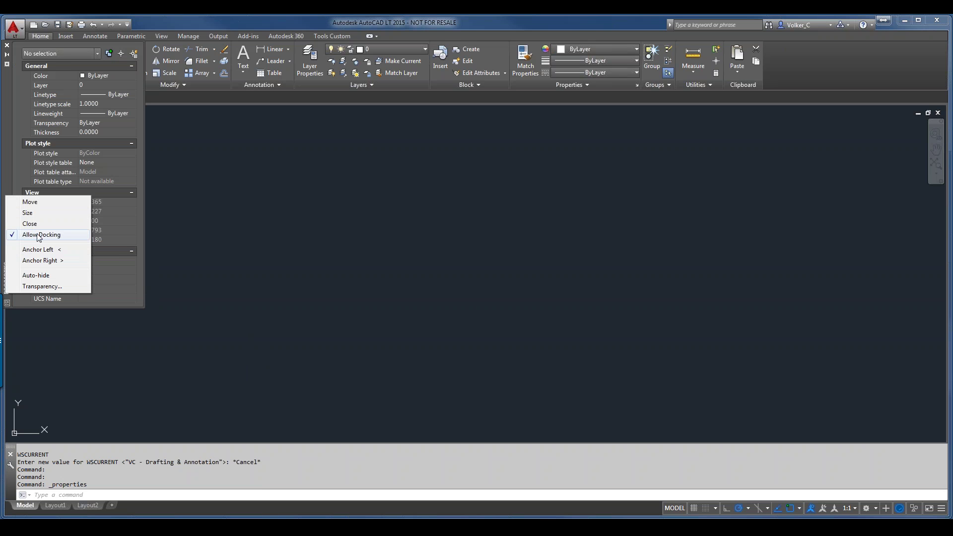
click(23, 203)
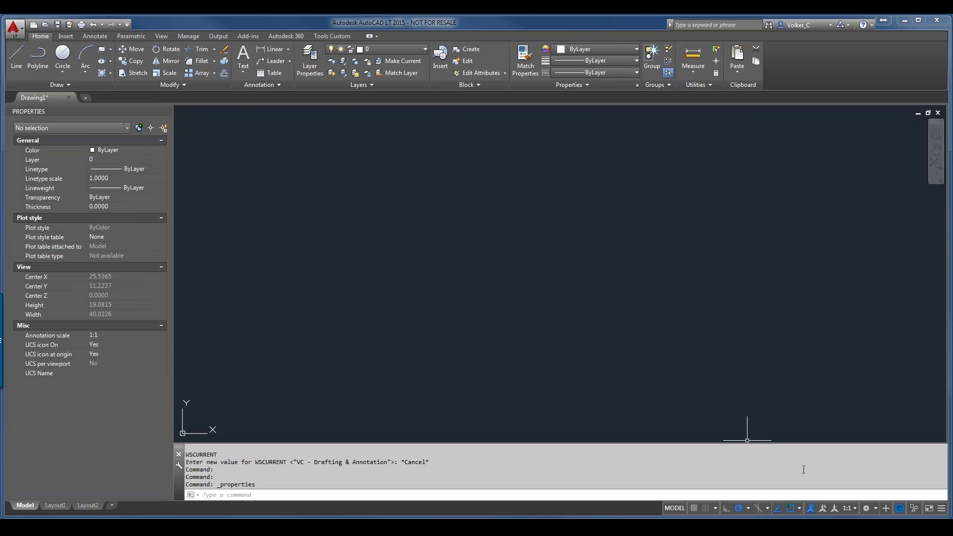
Step: Save the current layout over the existing VC - Drafting & Annotation workspace and confirm the replacement
click(875, 509)
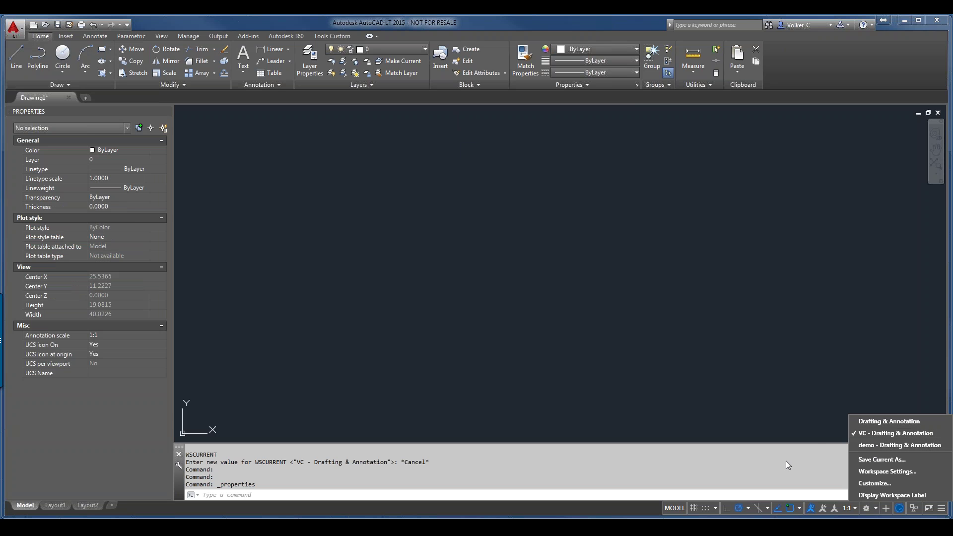
click(880, 459)
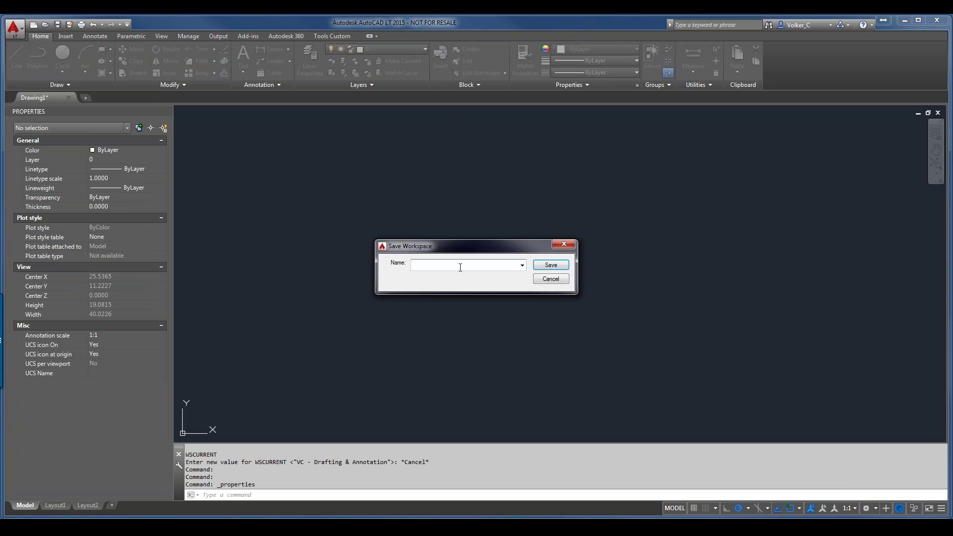
click(522, 265)
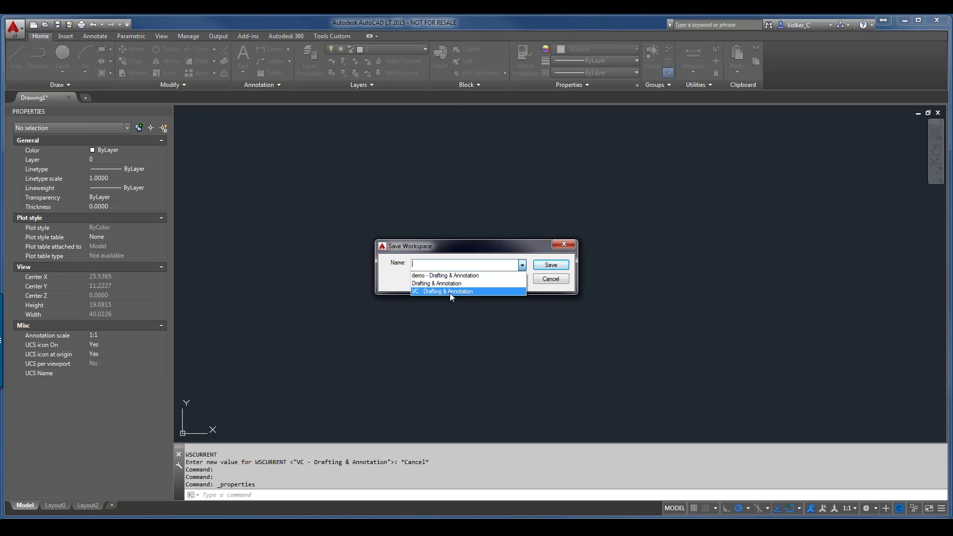
click(449, 292)
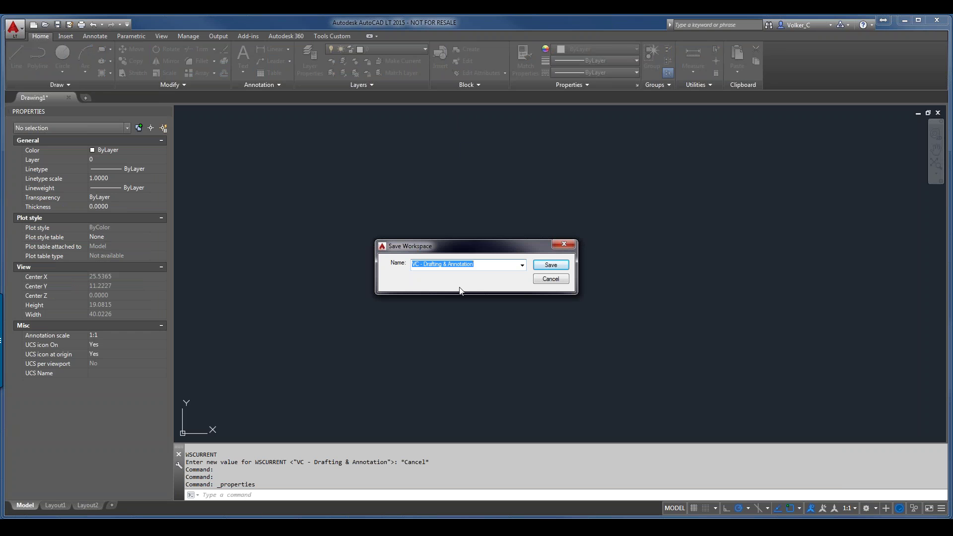
click(561, 266)
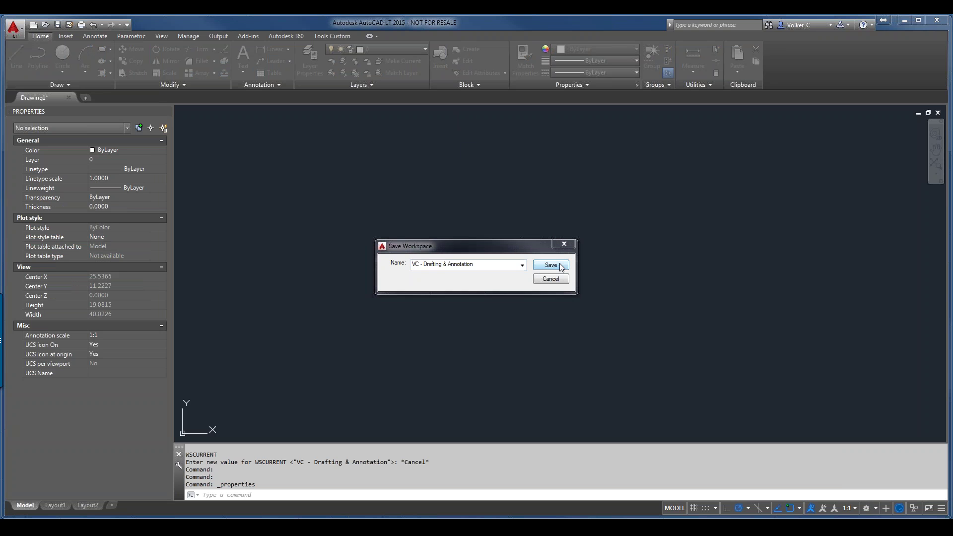
click(496, 278)
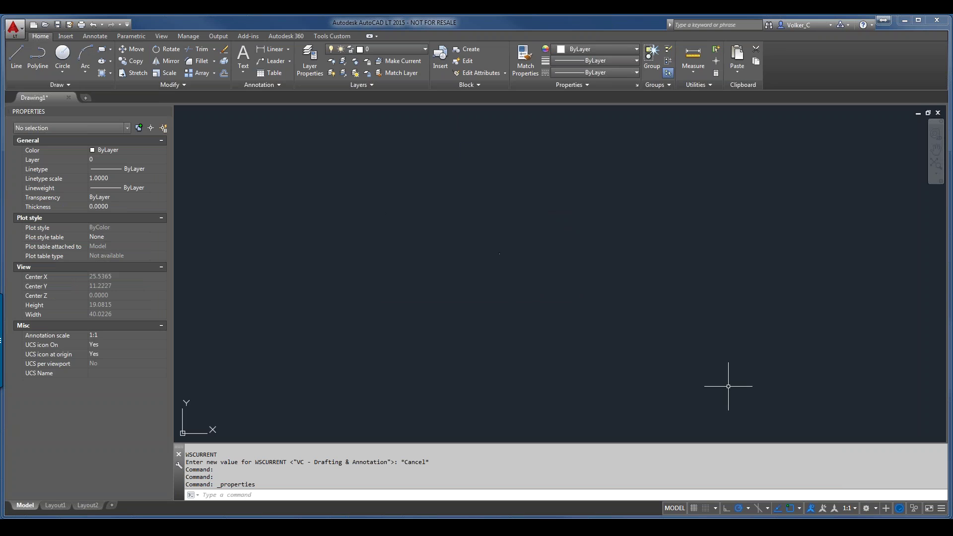
Step: Choose VC - Drafting & Annotation as My Workspace in the workspace settings
click(875, 509)
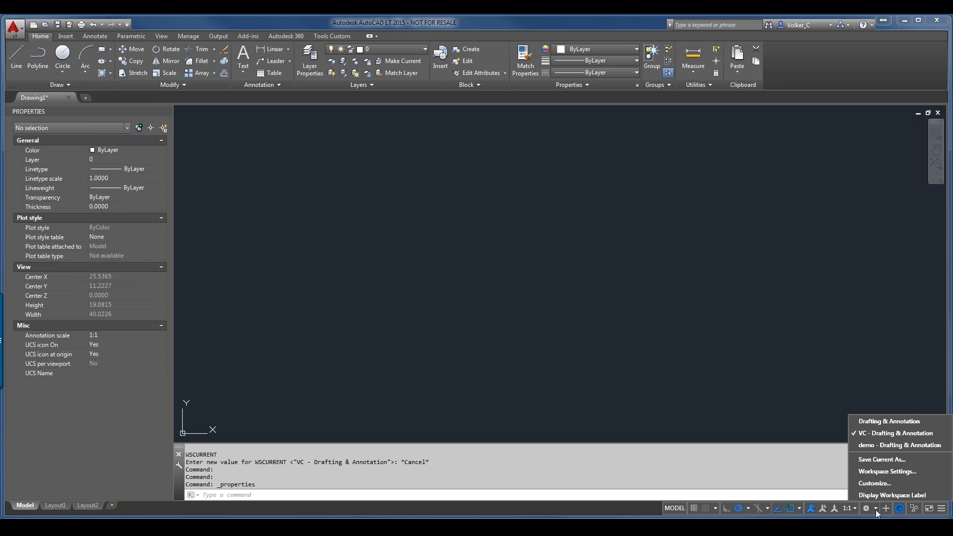
click(874, 472)
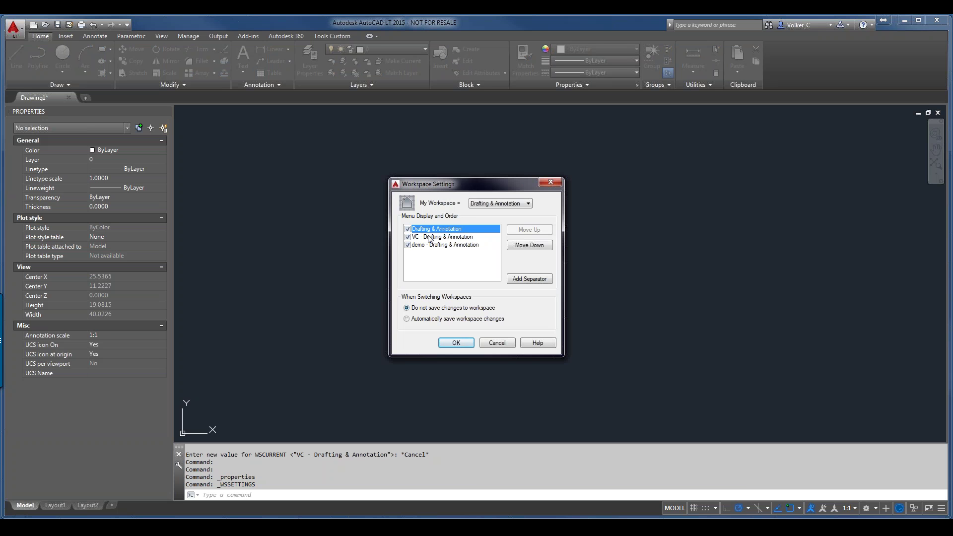
click(430, 238)
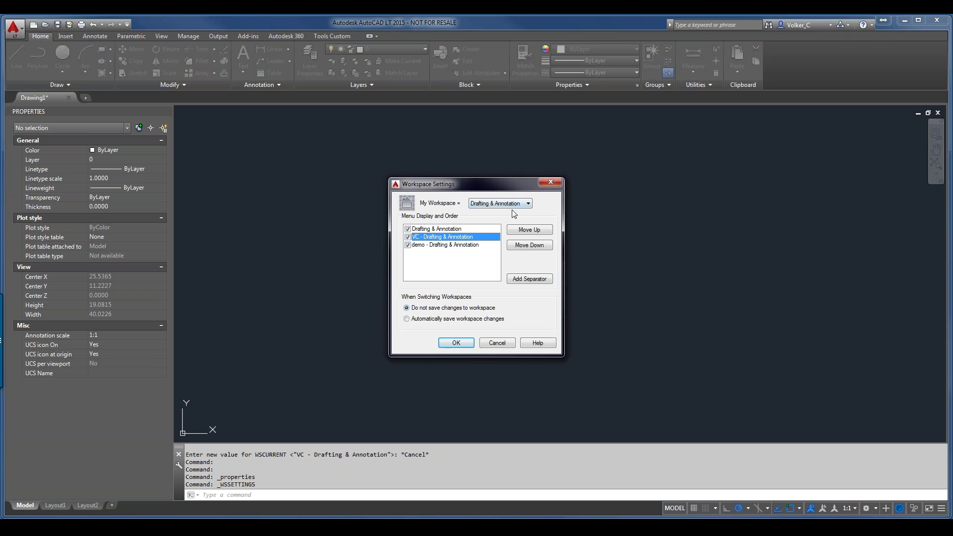
click(528, 204)
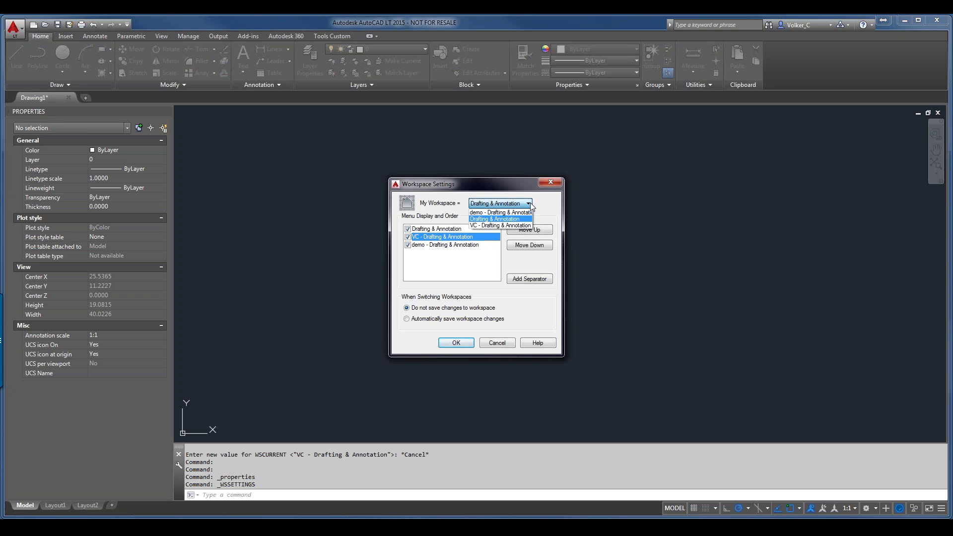
click(507, 226)
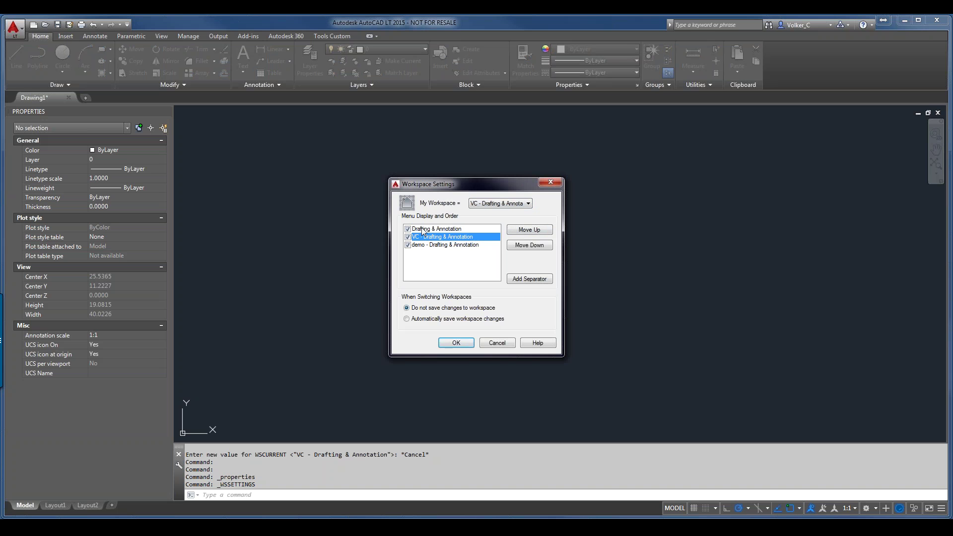
Step: Place VC - Drafting & Annotation first in the workspace display order with a separator directly below it, and accept the settings
click(515, 232)
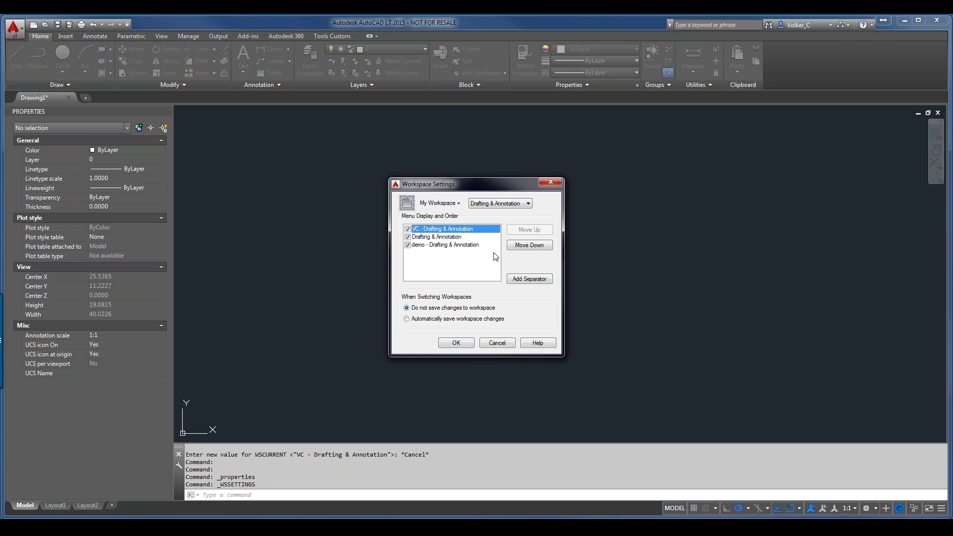
click(540, 281)
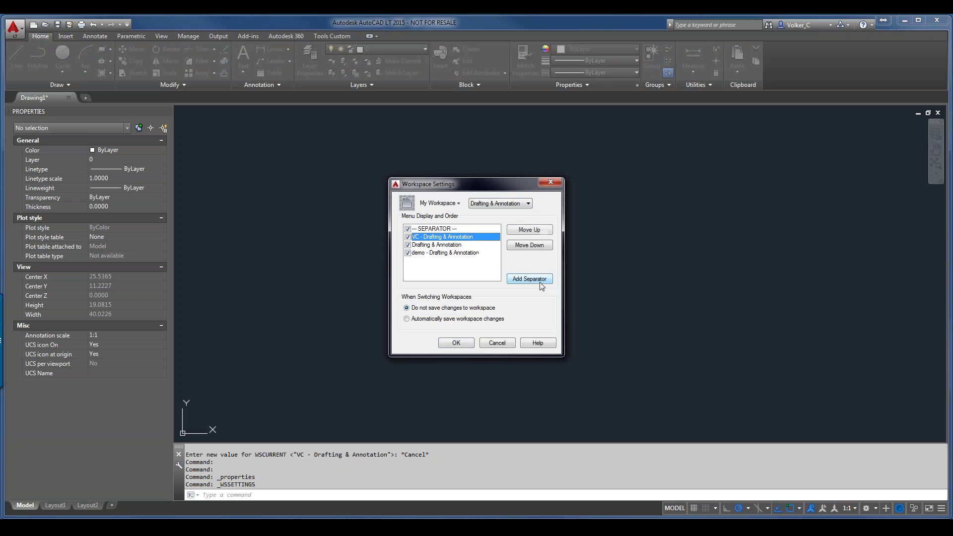
click(534, 231)
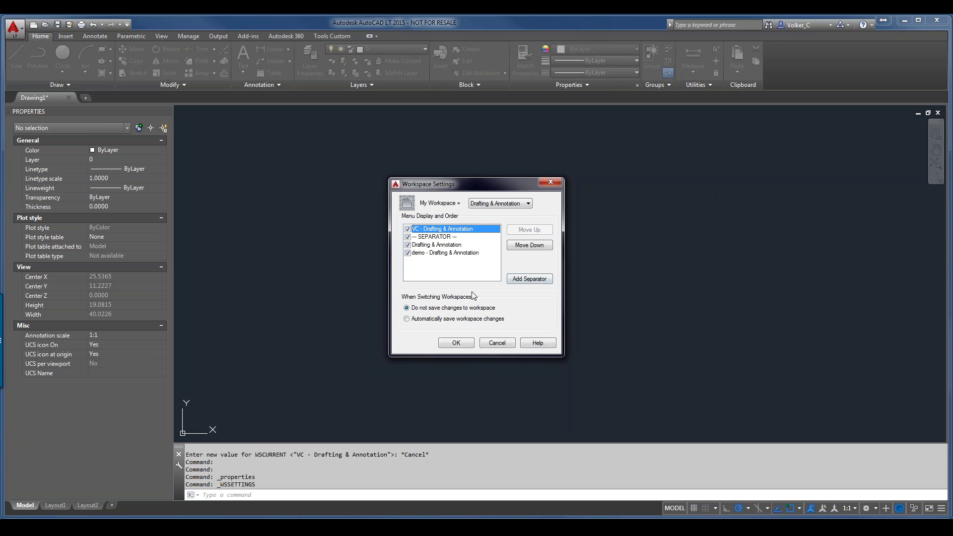
click(456, 343)
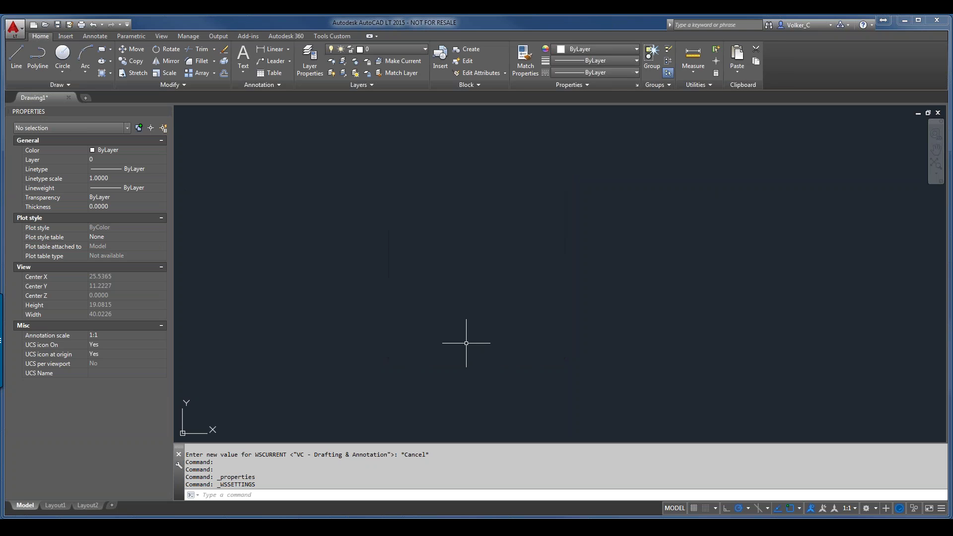
Step: Test the custom Tools Annotate command by drawing a rectangle on layer red and converting it into a calligraphy-style revision cloud without reversing its direction
click(340, 37)
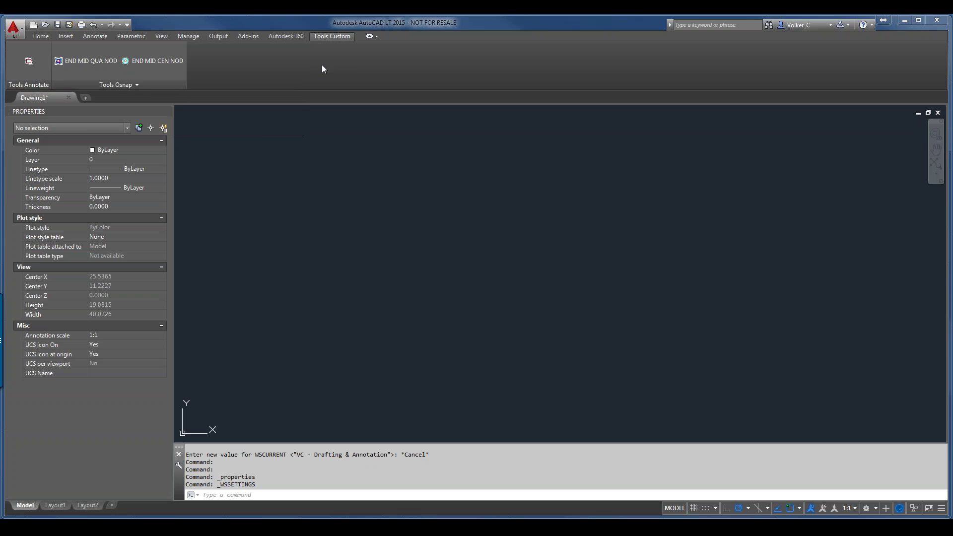
click(138, 85)
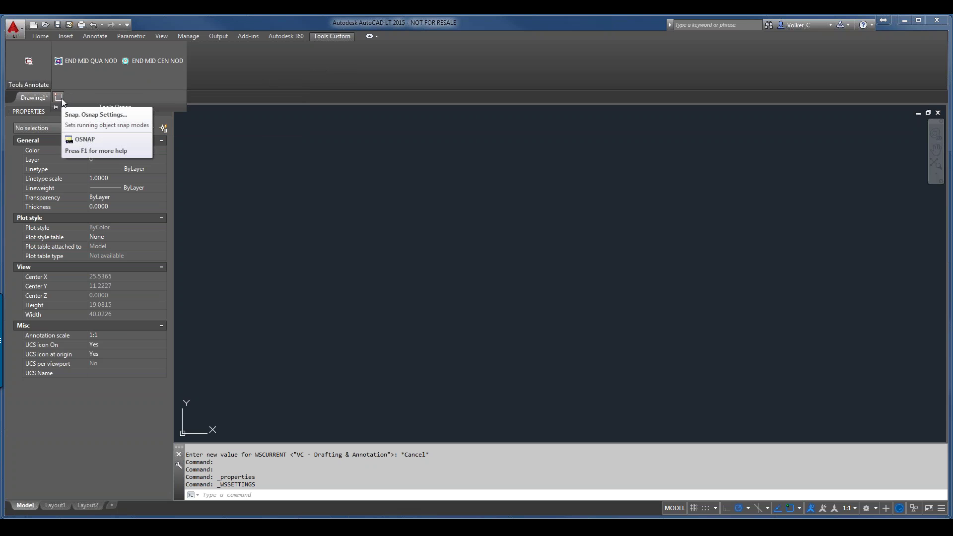
click(29, 61)
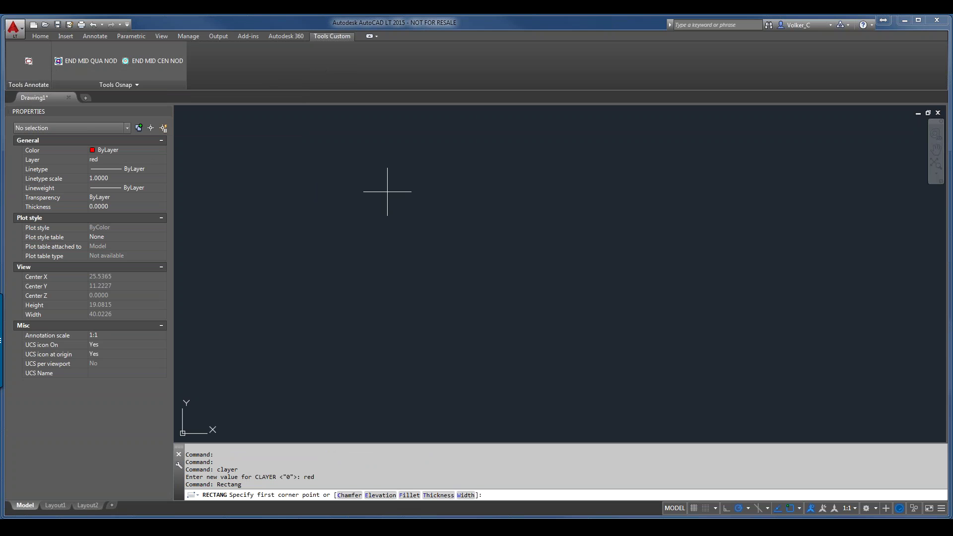
click(387, 191)
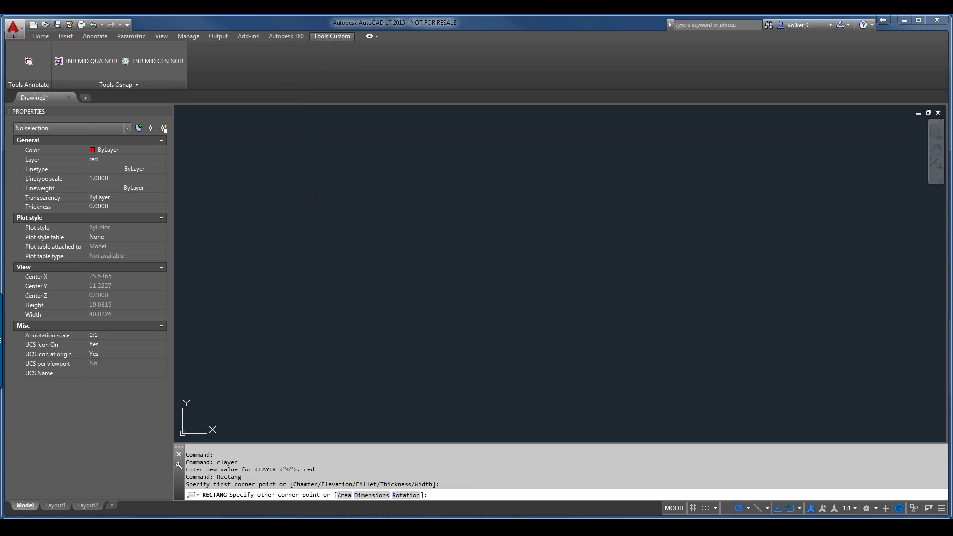
click(455, 237)
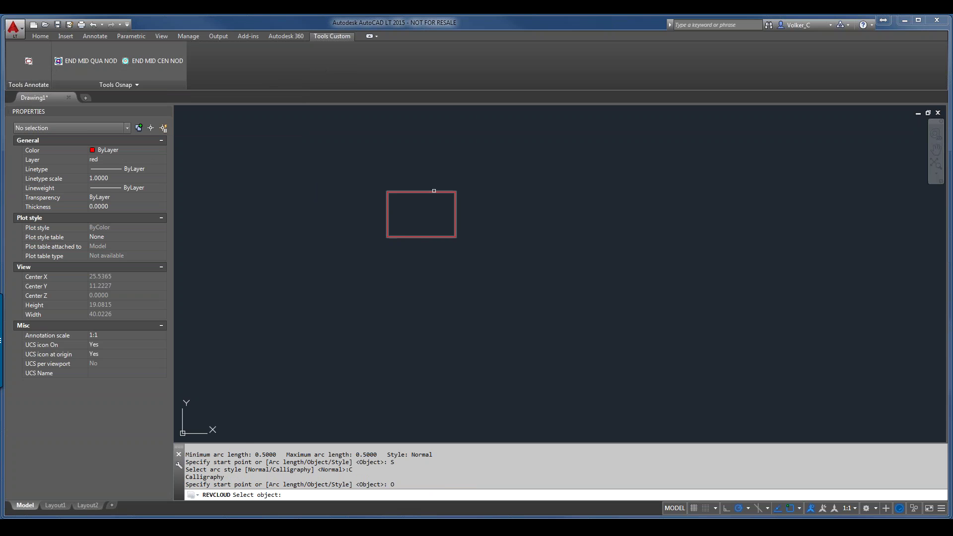
click(449, 193)
key(Return)
scroll(424, 207, up, 6)
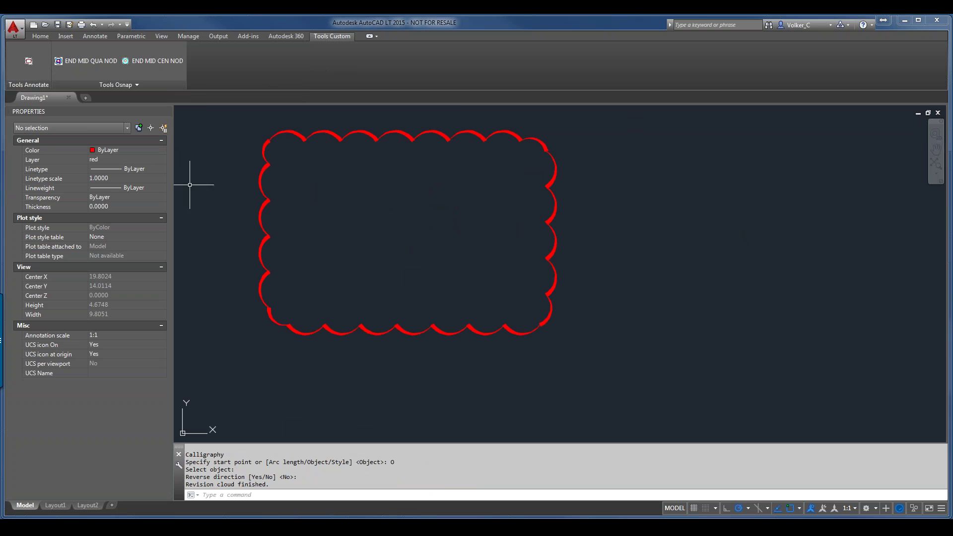
Step: Run the custom END MID QUA NOD object snap preset and check the active modes in the object snap settings
click(89, 62)
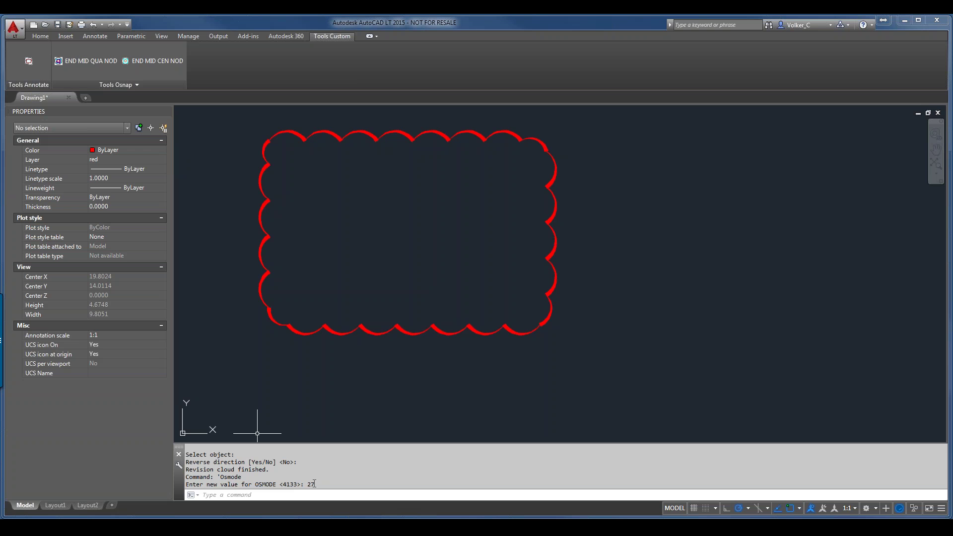
text(os)
key(Return)
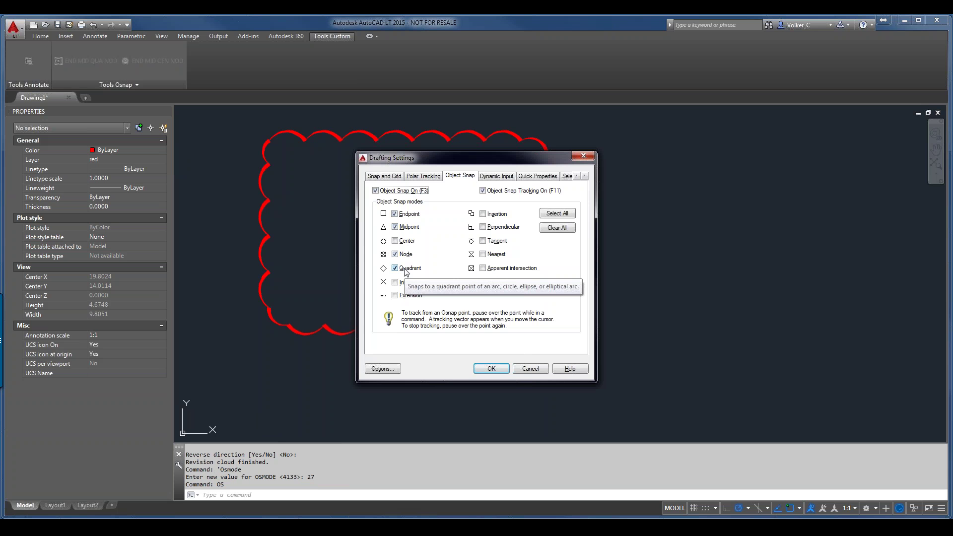
click(542, 367)
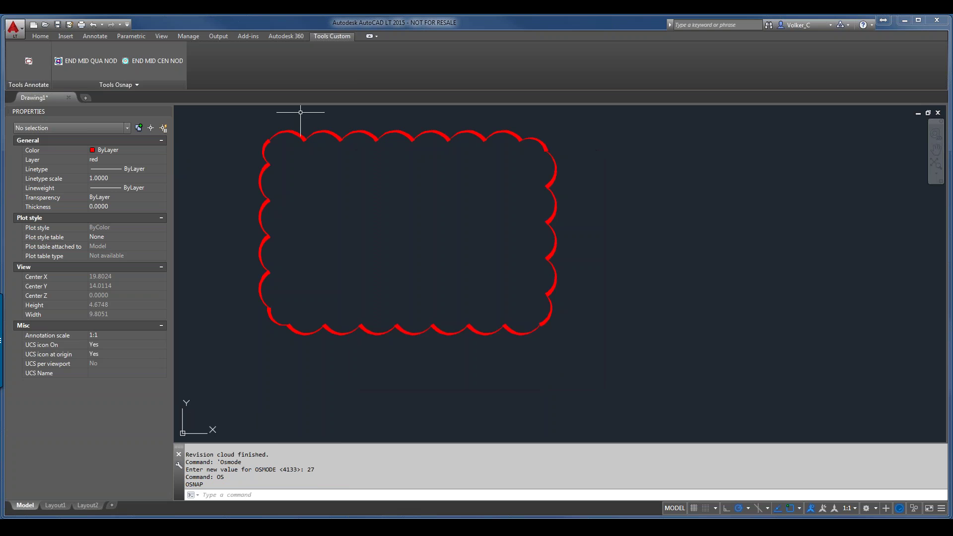
Step: Run the custom END MID CEN NOD object snap preset and check the active modes in the object snap settings
click(148, 61)
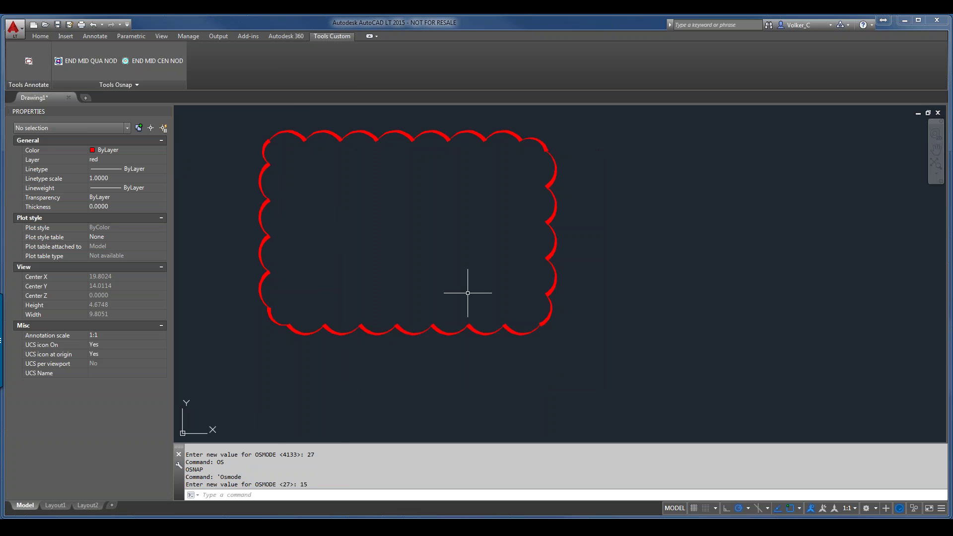
text(OSNAP)
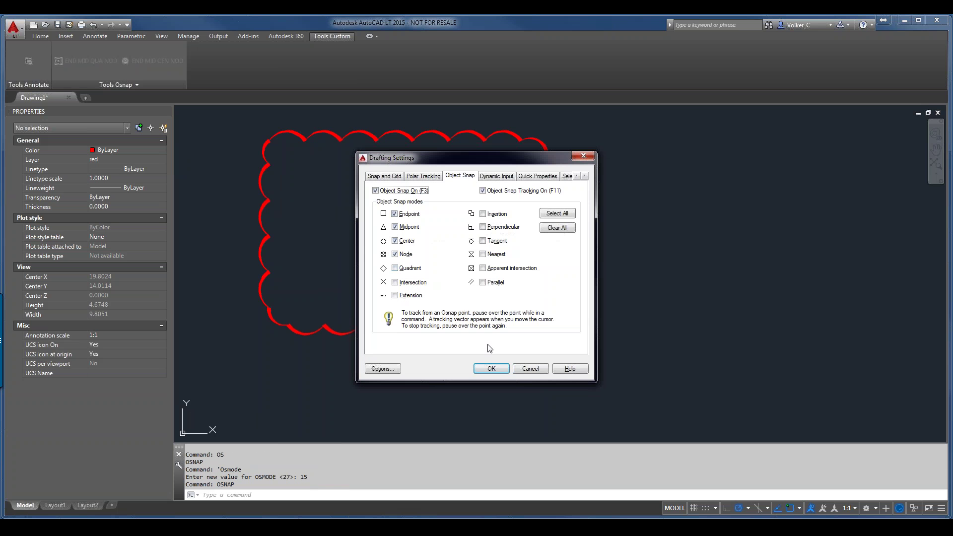
click(526, 369)
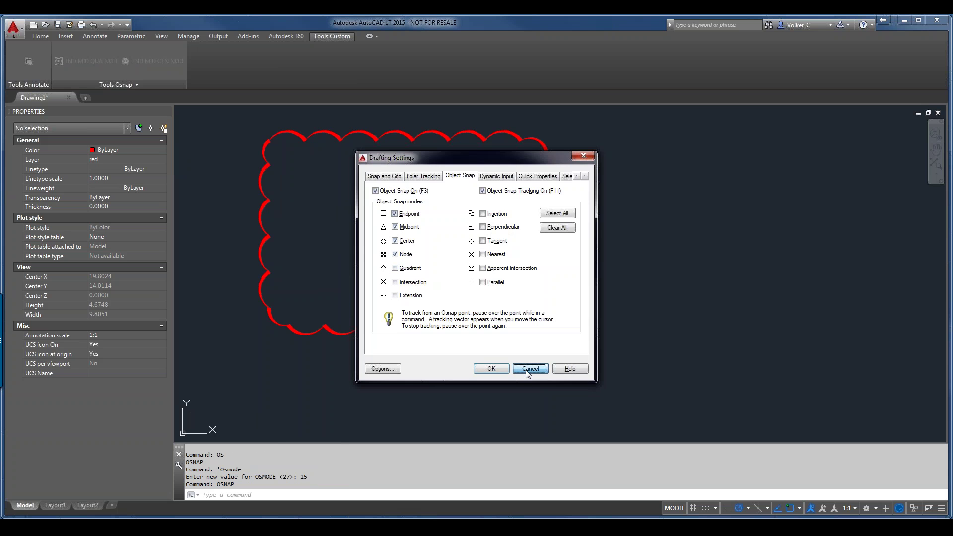
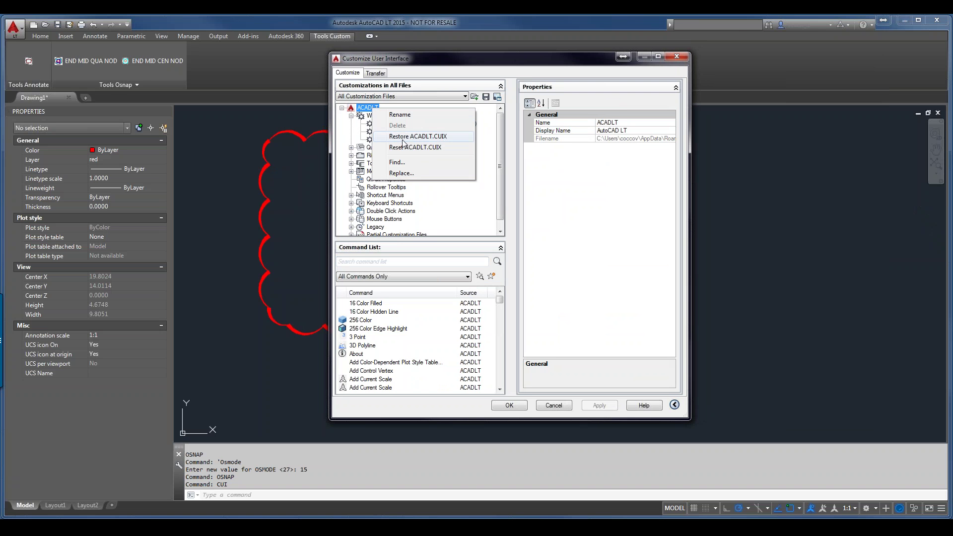
Step: Examine the restore and reset options for the main ACADLT customization file in the user interface customization
click(435, 137)
click(366, 109)
right_click(366, 110)
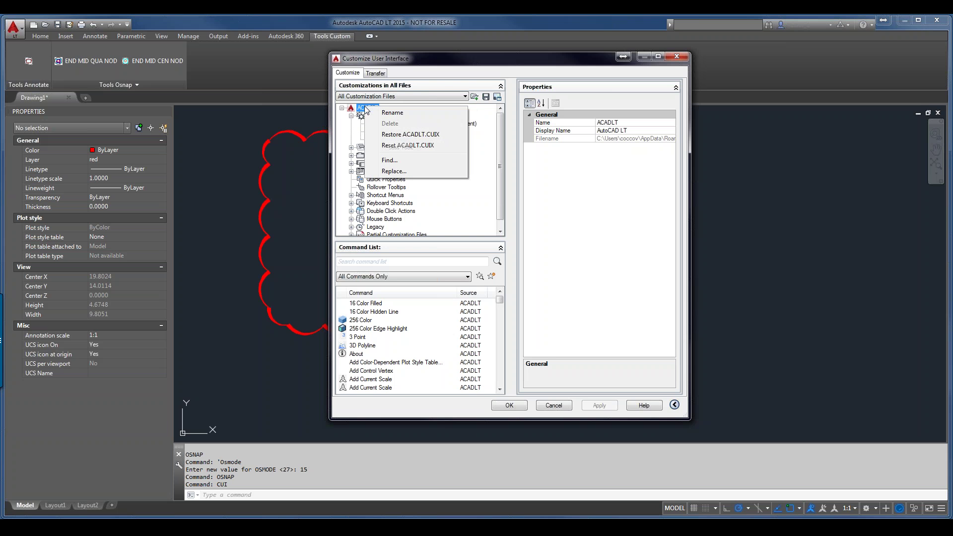
click(442, 80)
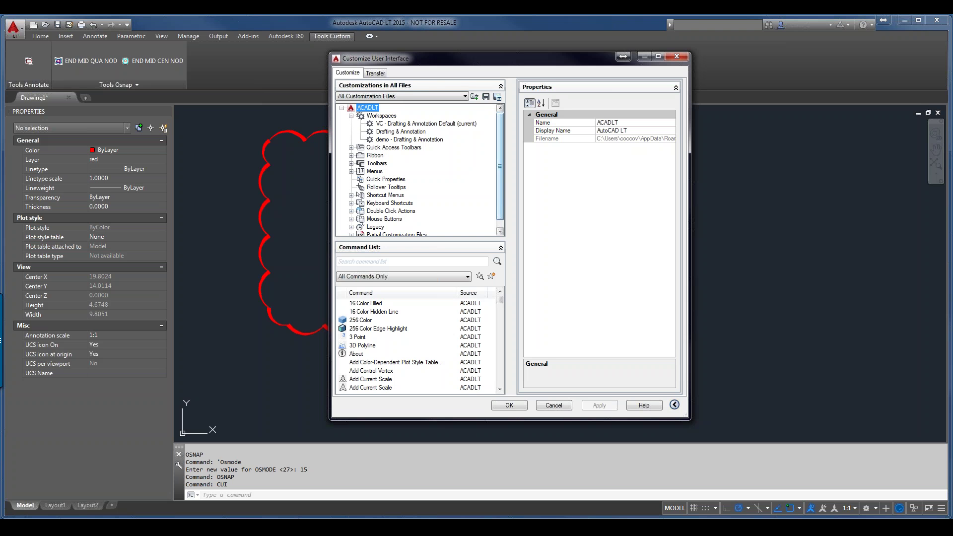
Step: Examine the restore and reset options for the CHRONICLE partial customization file, and leave the customization without saving changes
scroll(499, 159, down, 1)
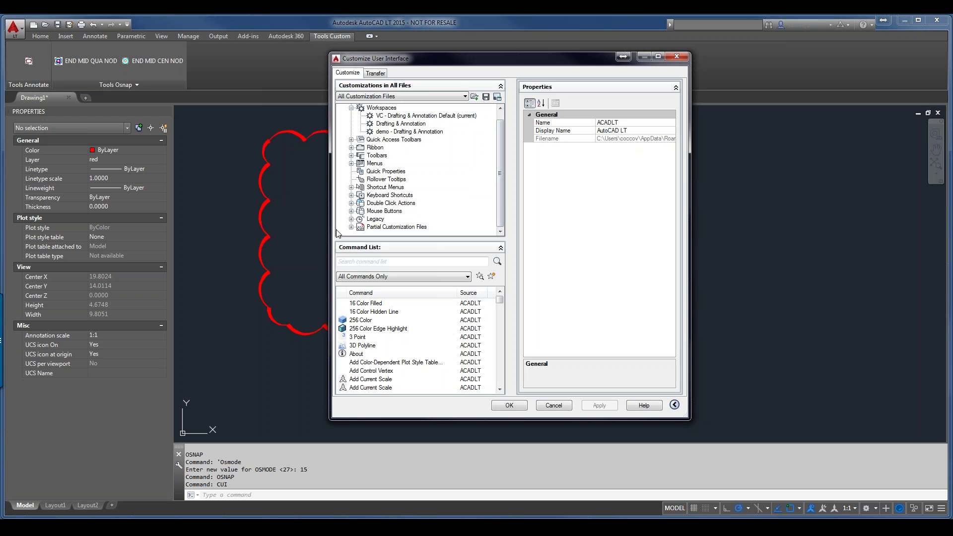
click(356, 227)
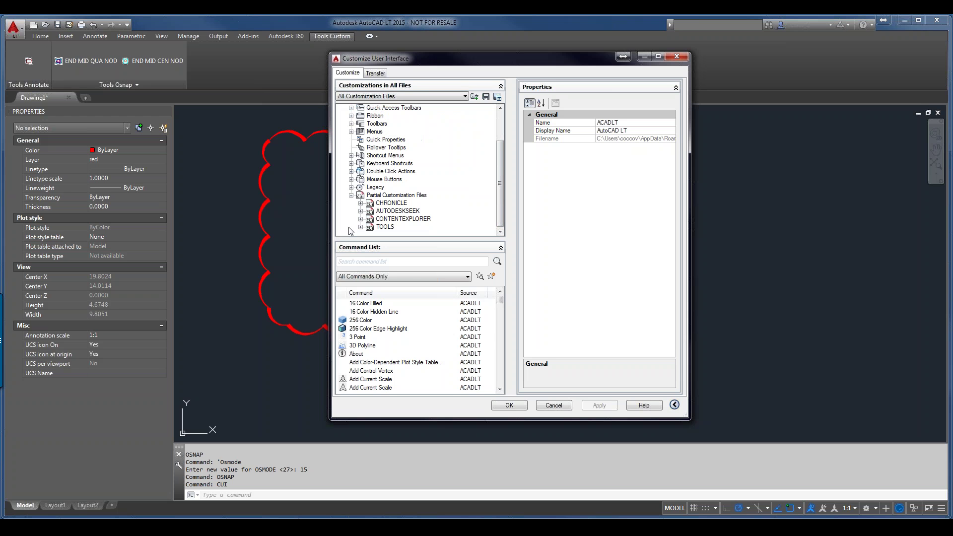
right_click(385, 205)
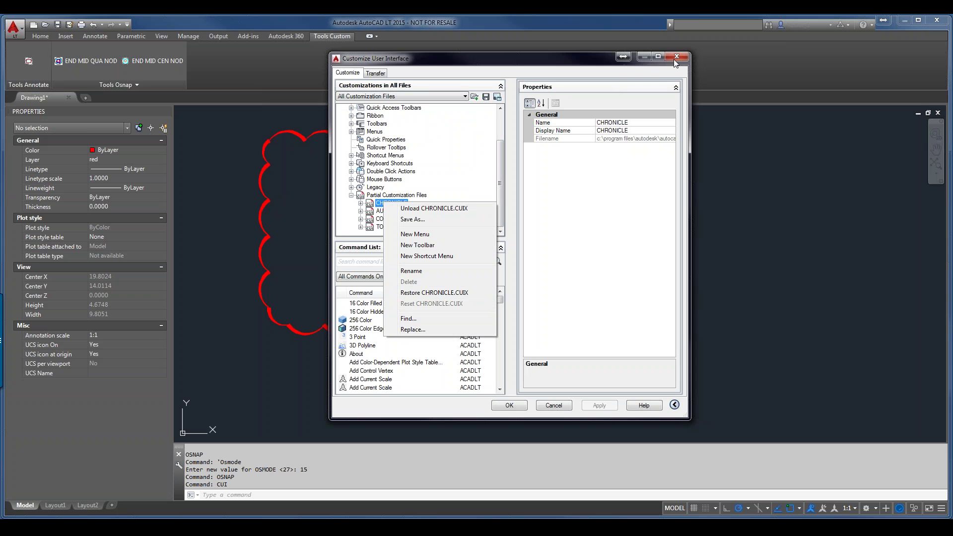
click(554, 405)
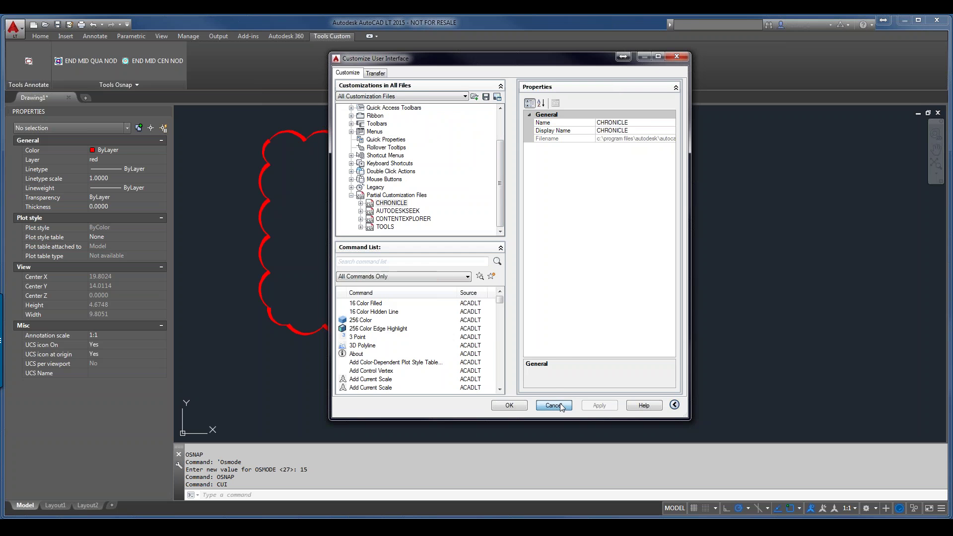
click(555, 405)
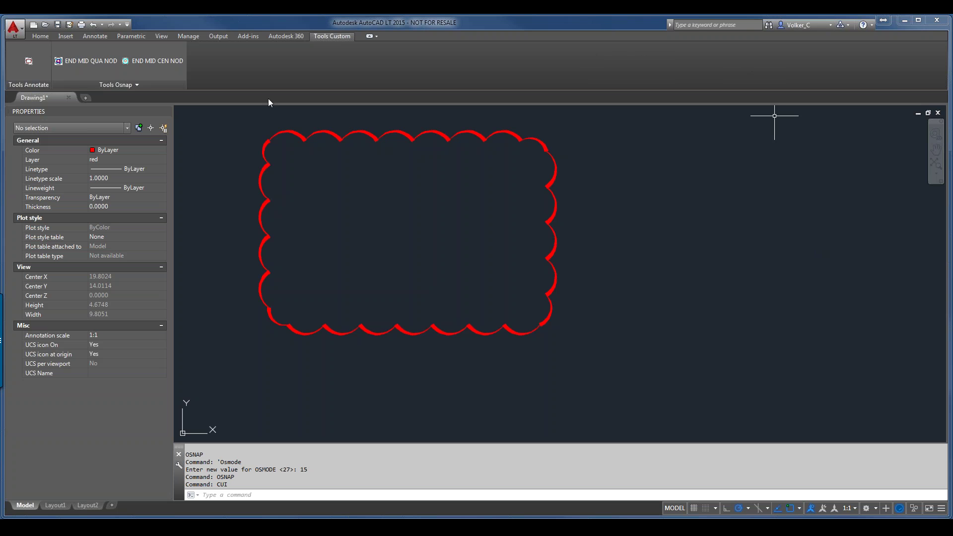
Step: Return to the standard Home tools, display the Tool Palettes, and open the palette customization settings
click(40, 36)
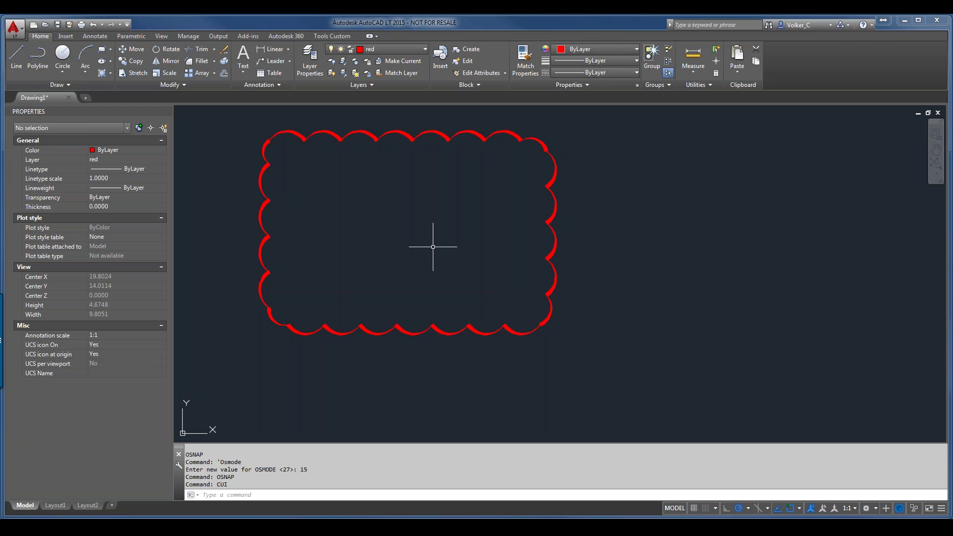
key(ctrl+3)
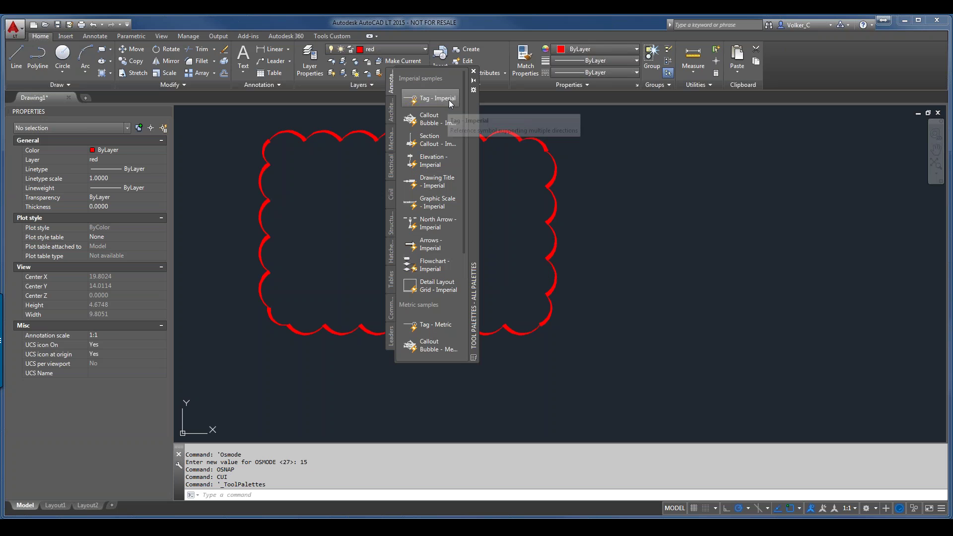
right_click(458, 78)
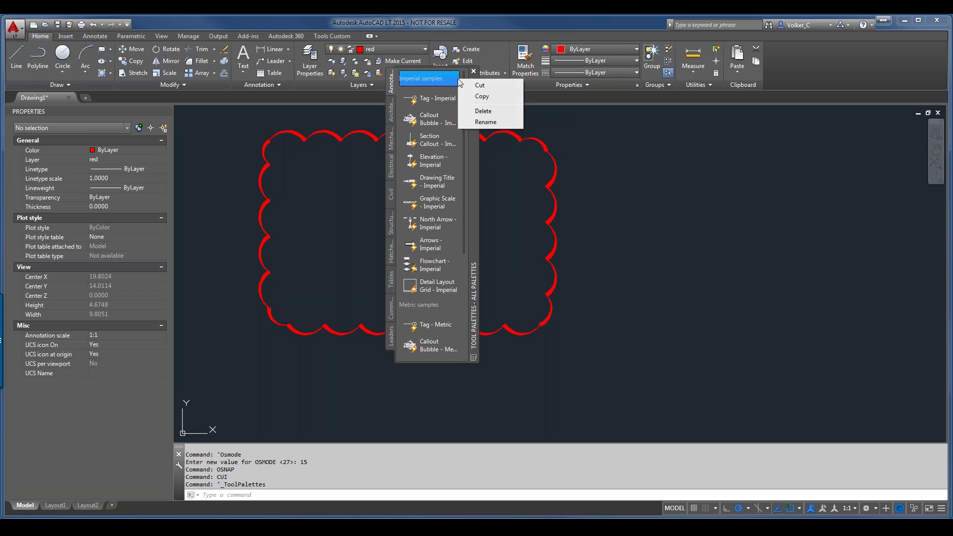
click(469, 204)
right_click(471, 207)
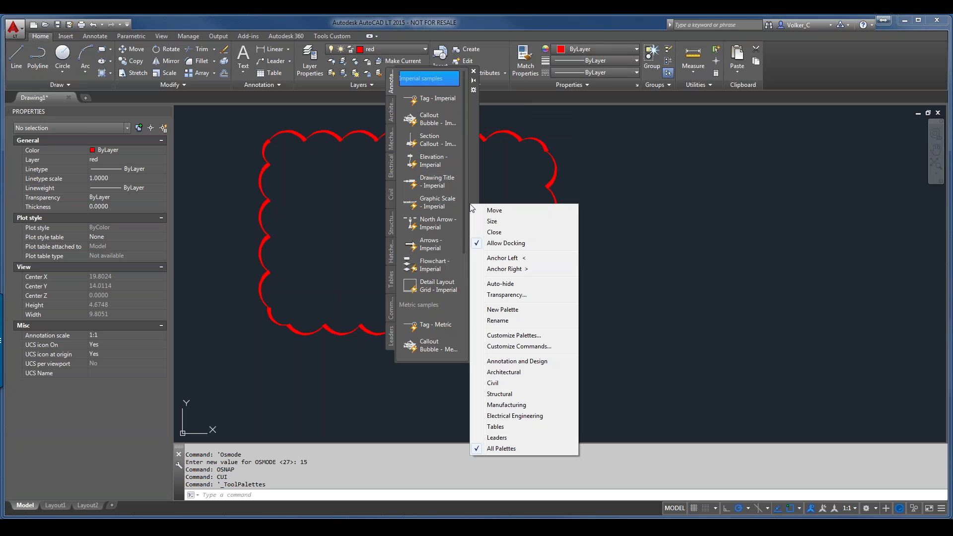
click(503, 337)
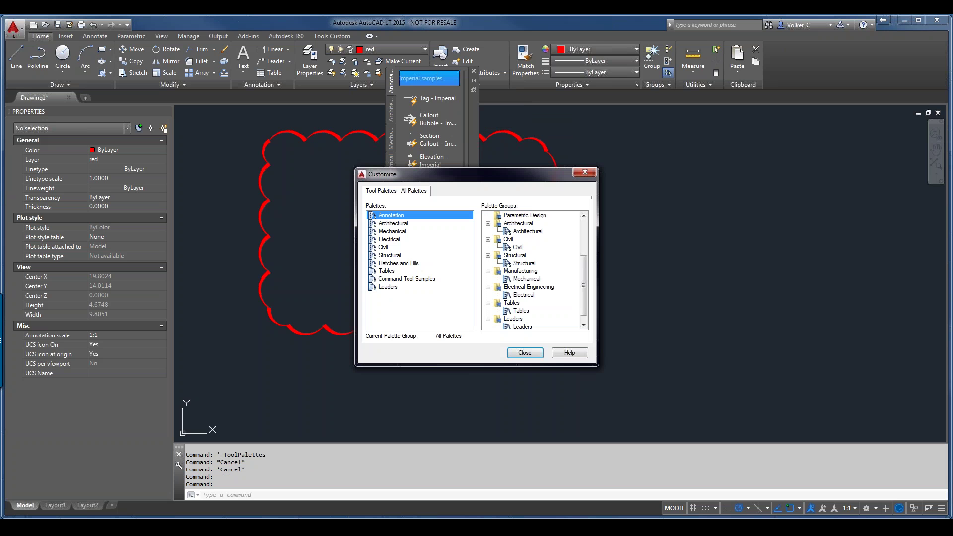
Step: Examine the export and import options for the Annotation palette and the Architectural palette group, and close the customization
right_click(399, 218)
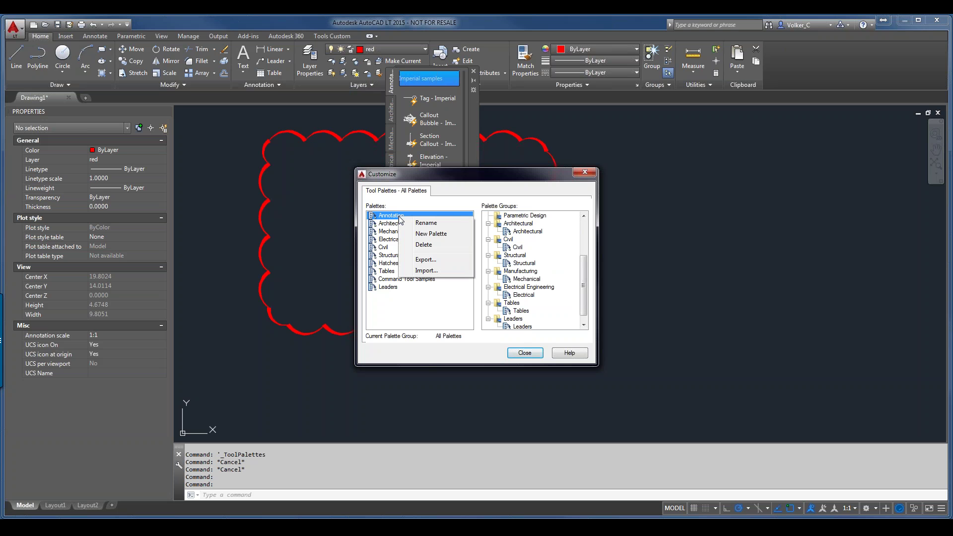
right_click(506, 225)
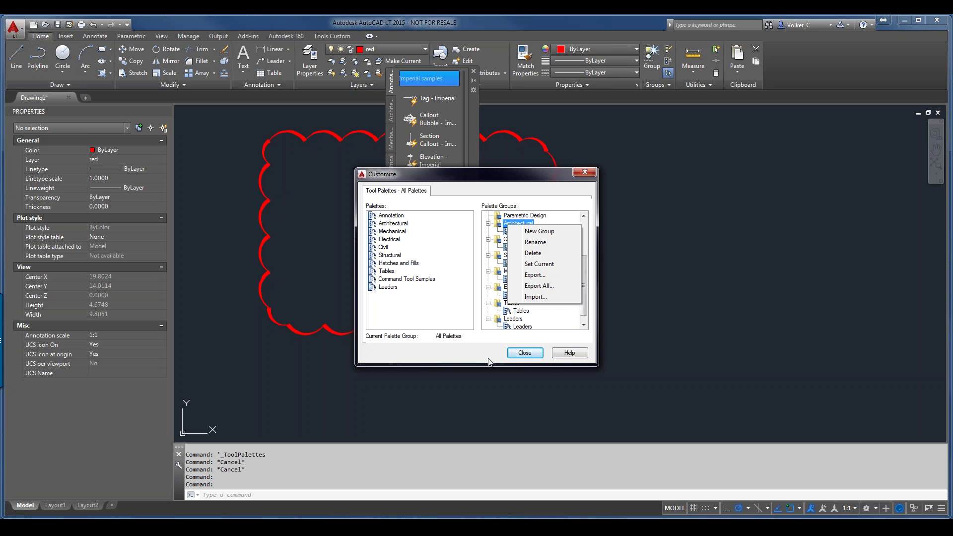
click(518, 353)
click(518, 353)
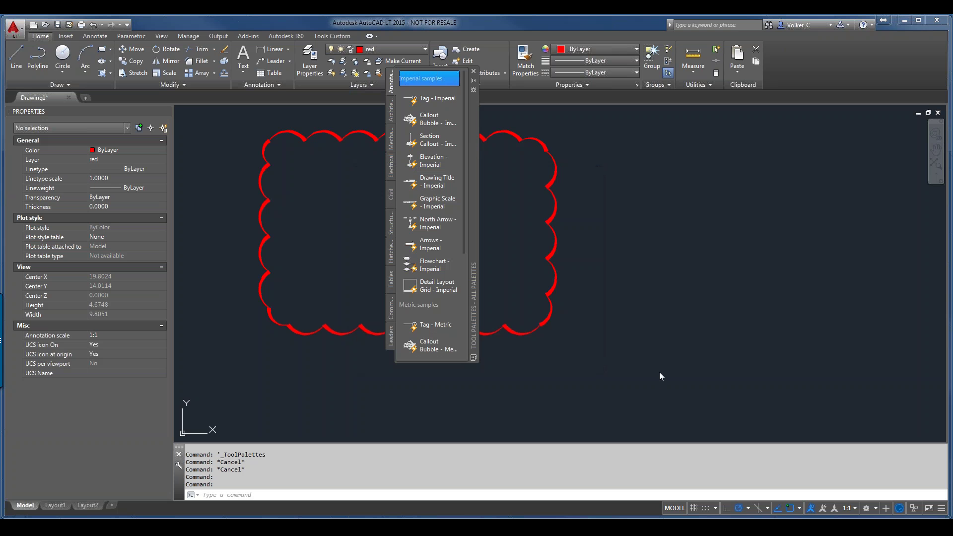